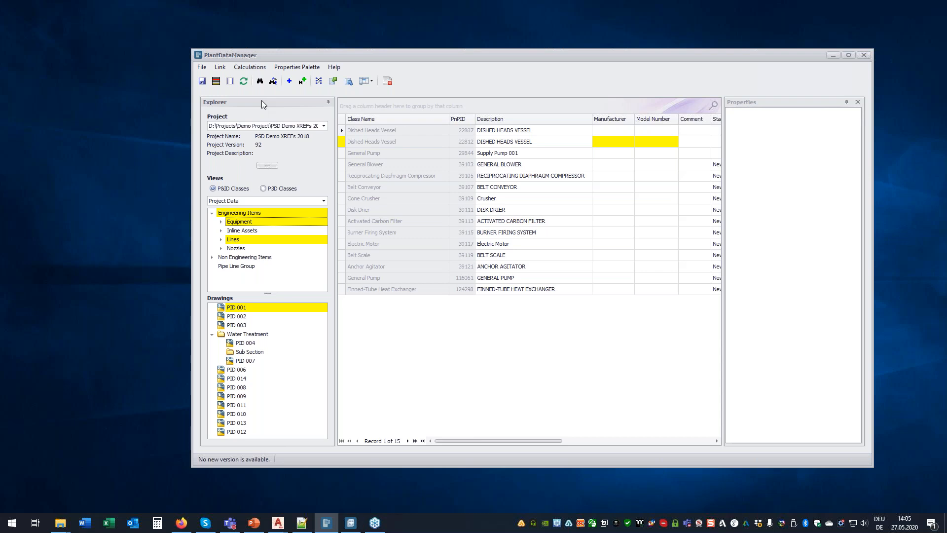
Step: Dock the Explorer panel between the data grid and the Properties panel, and return it to its original side
left_click_drag(262, 101, 484, 274)
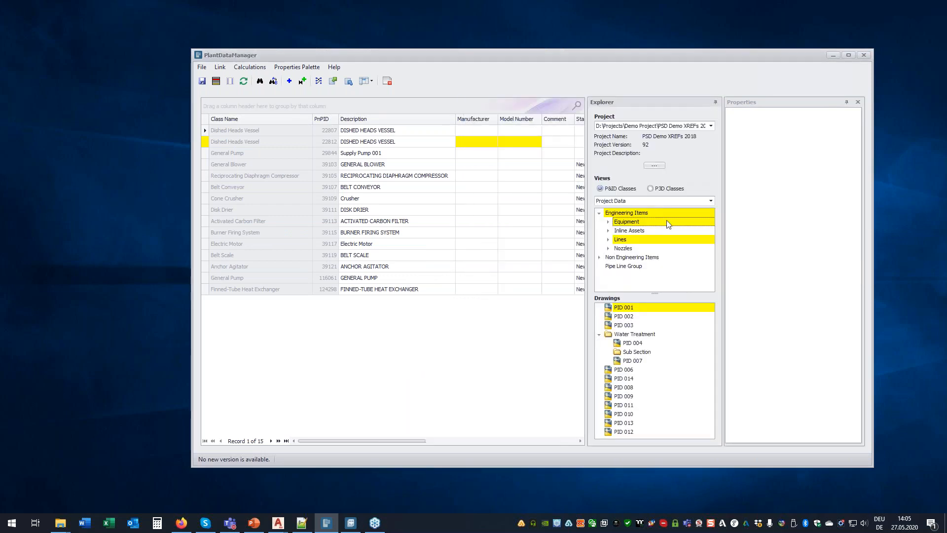
left_click_drag(760, 105, 483, 272)
left_click_drag(780, 101, 209, 270)
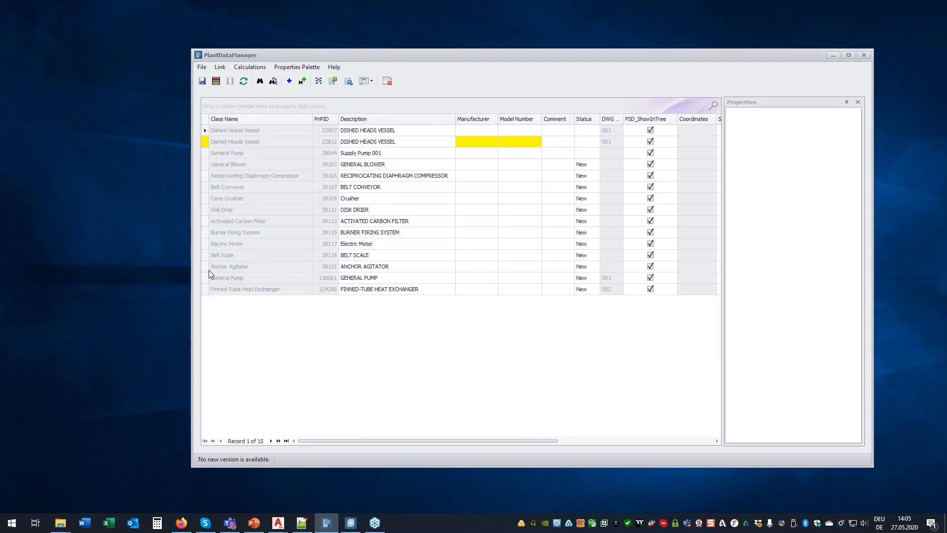
Step: Dock the Explorer panel as a tab together with Properties and switch between the two tabs
left_click_drag(274, 101, 797, 275)
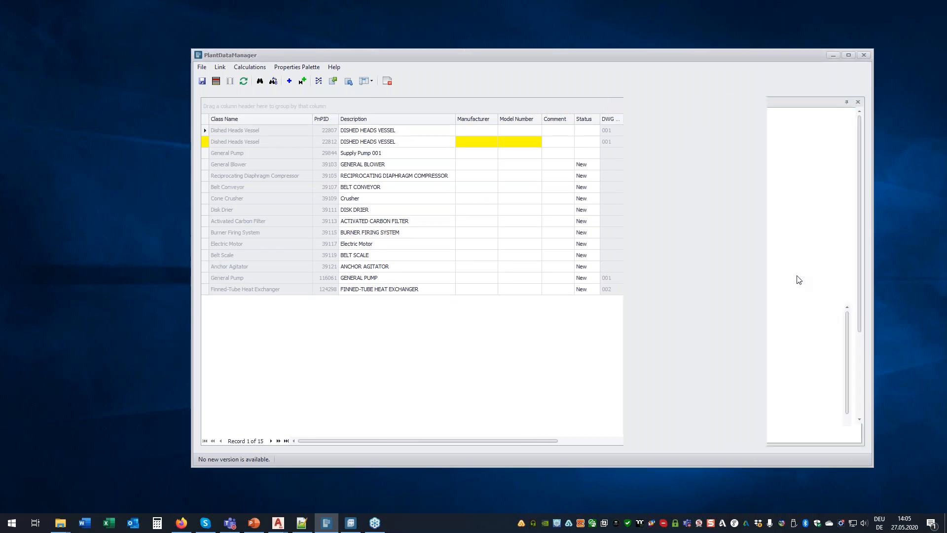
left_click(774, 438)
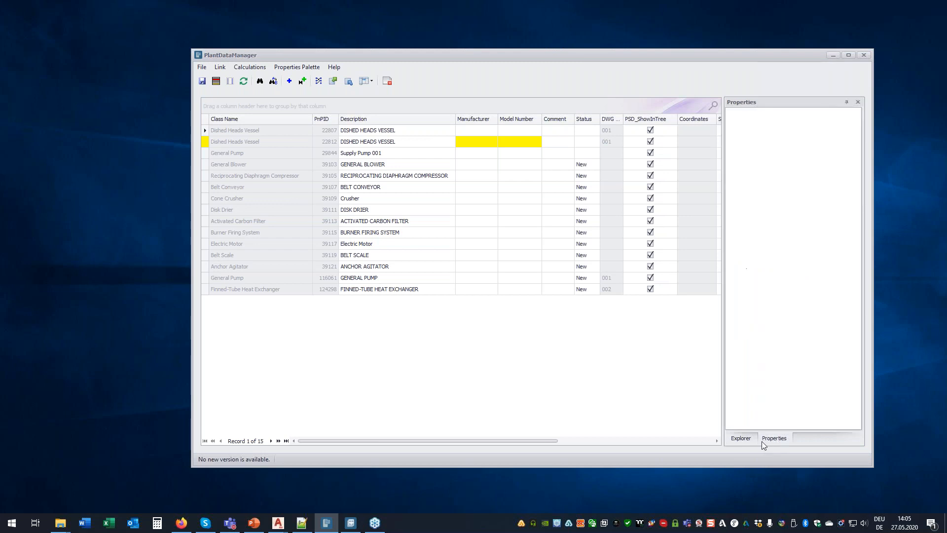
left_click(746, 438)
left_click(774, 439)
left_click(746, 439)
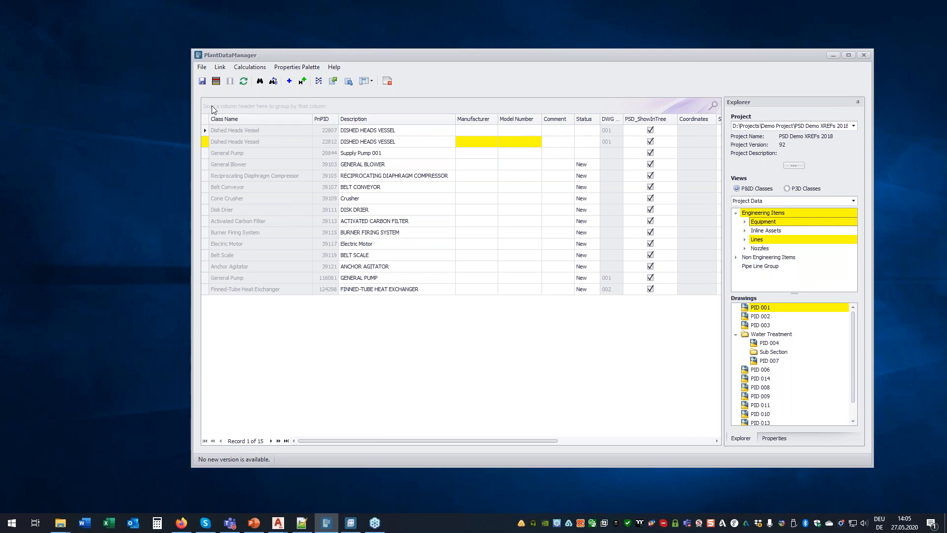
Step: Filter the data to changed items only, view the vessel's properties, and return to the Explorer
left_click(216, 81)
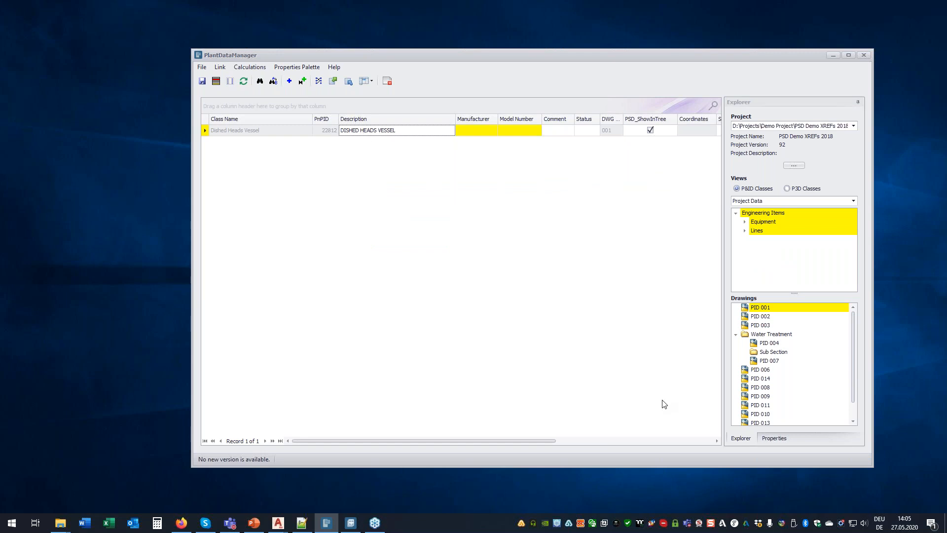
left_click(778, 439)
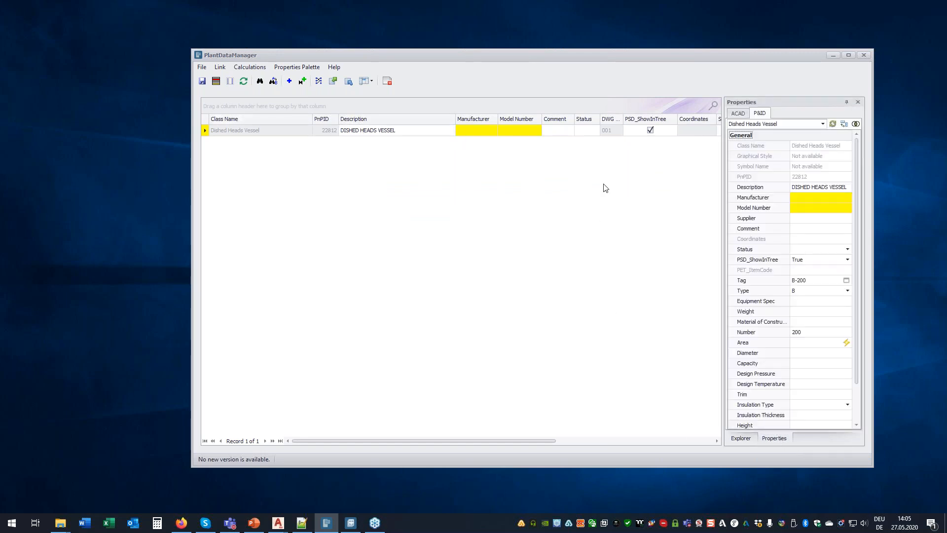
left_click(742, 438)
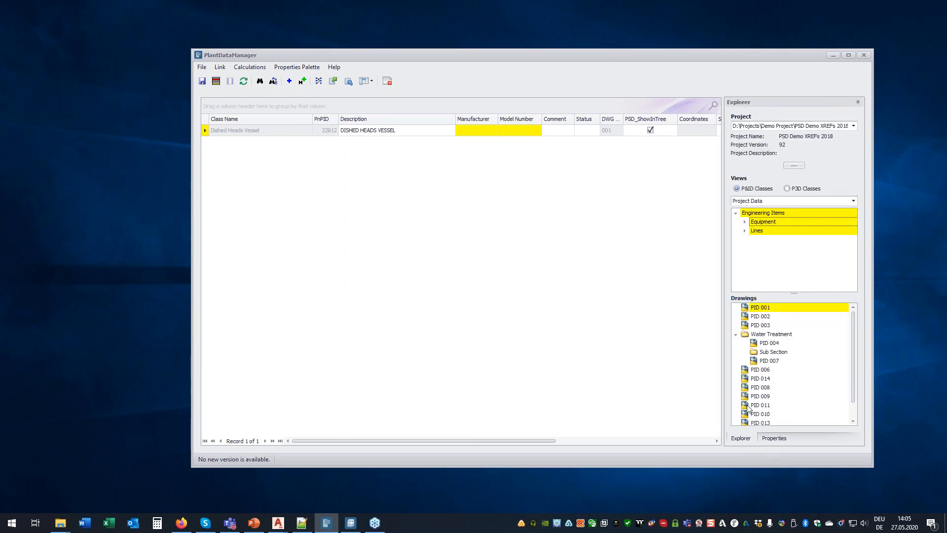
Step: Expand the Equipment class under Engineering Items, list its changed items and select the vessel's Manufacturer cell
left_click(745, 222)
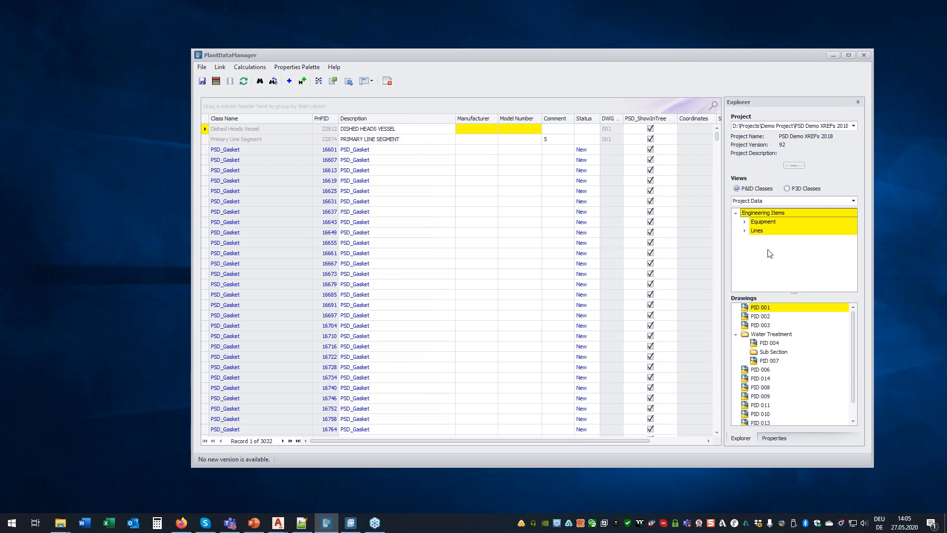
left_click(744, 221)
left_click(763, 222)
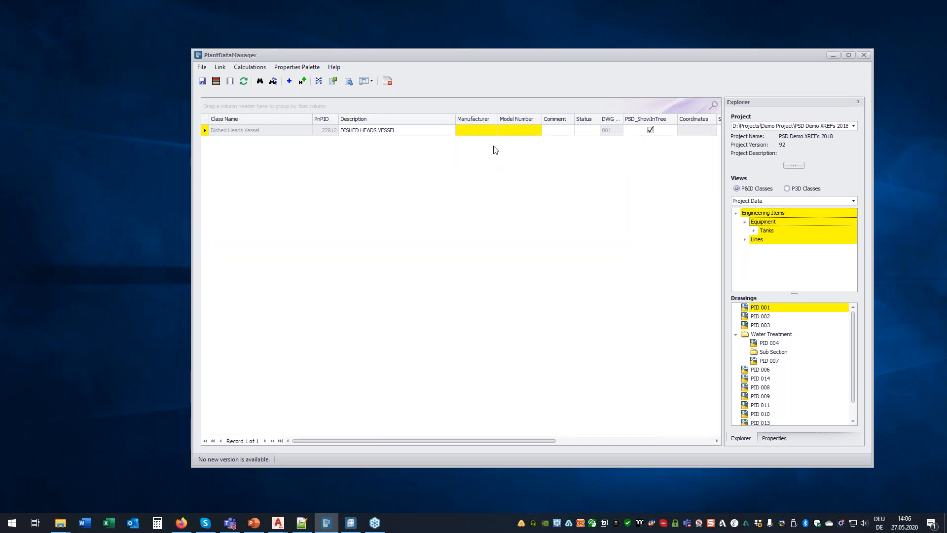
left_click(474, 131)
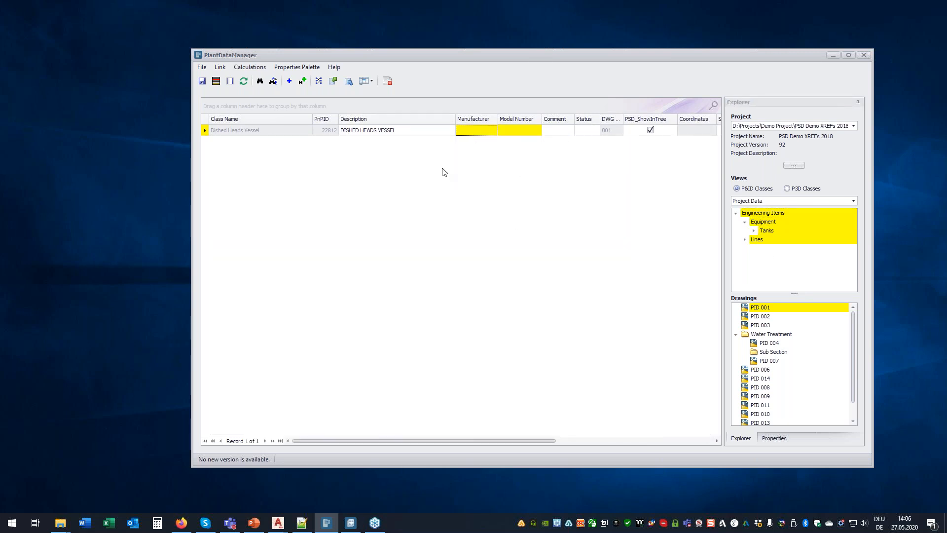
Step: Dock the Explorer panel back on the opposite side of the grid from Properties and turn off the changed-items filter
left_click_drag(748, 444, 219, 269)
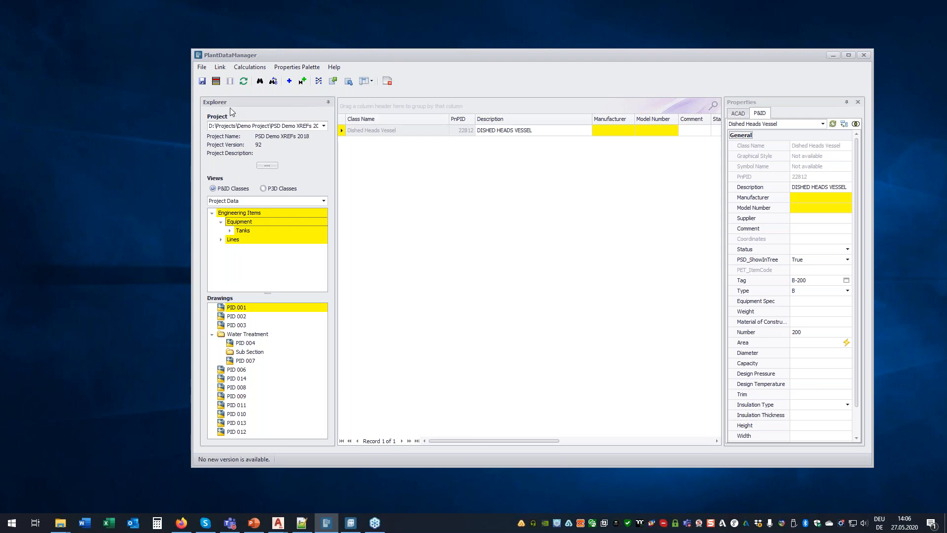
left_click(216, 81)
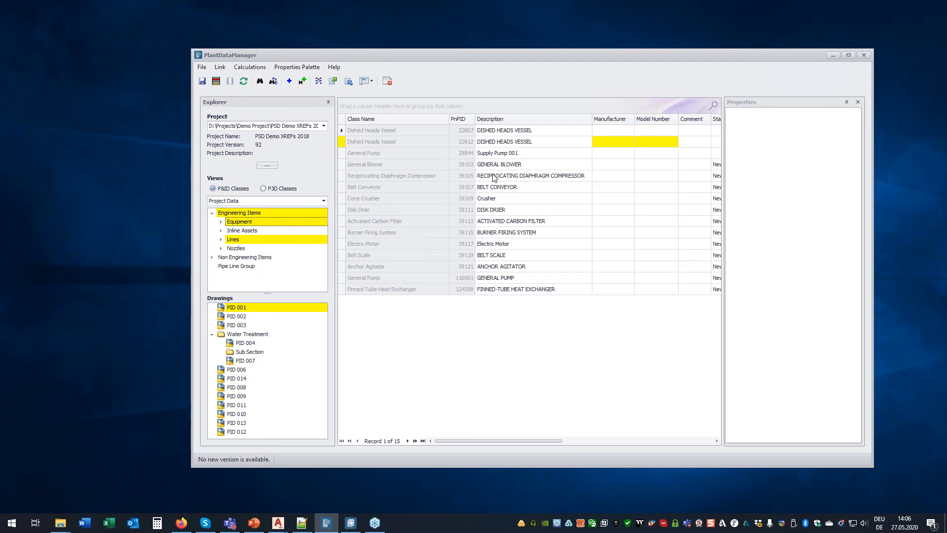
left_click(202, 67)
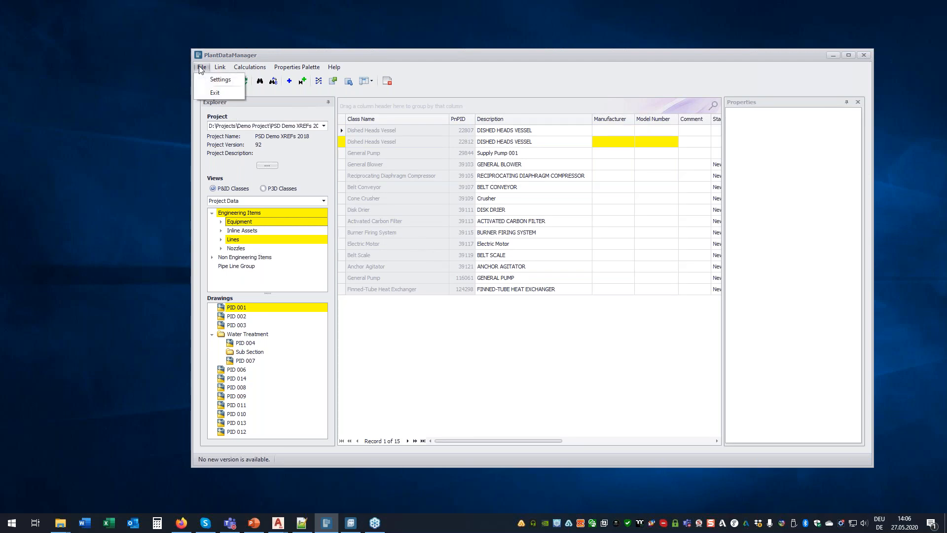
left_click(217, 82)
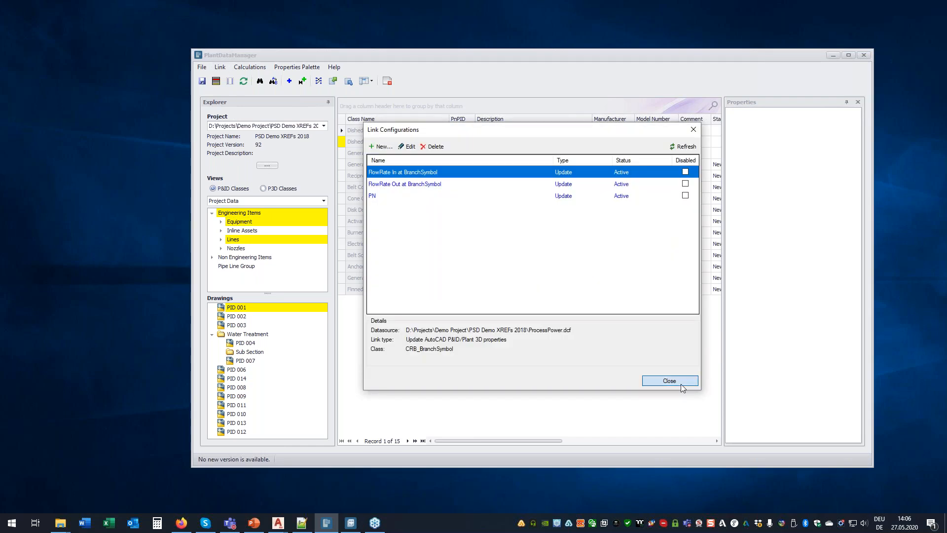
left_click(672, 379)
Step: Change the application skin in the settings to DevExpress Dark Style
left_click(202, 67)
left_click(211, 80)
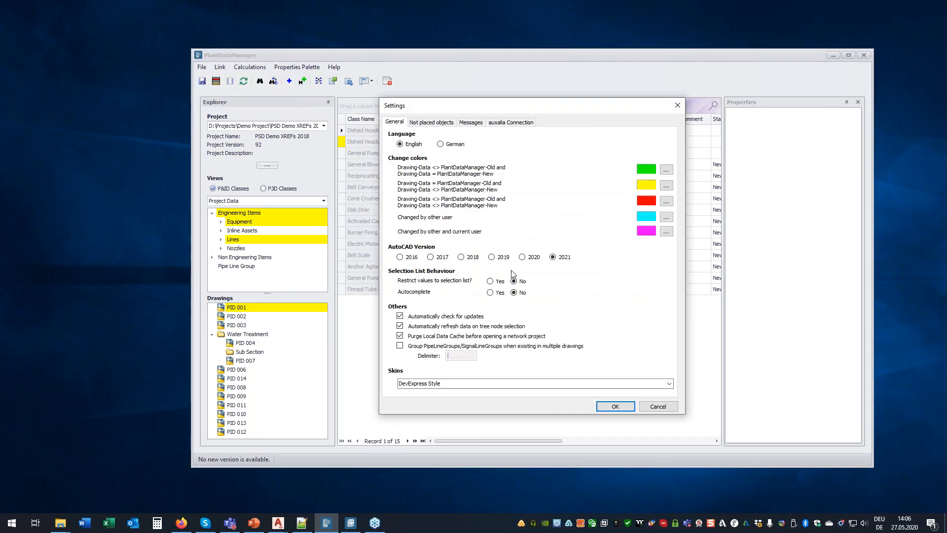
left_click(668, 383)
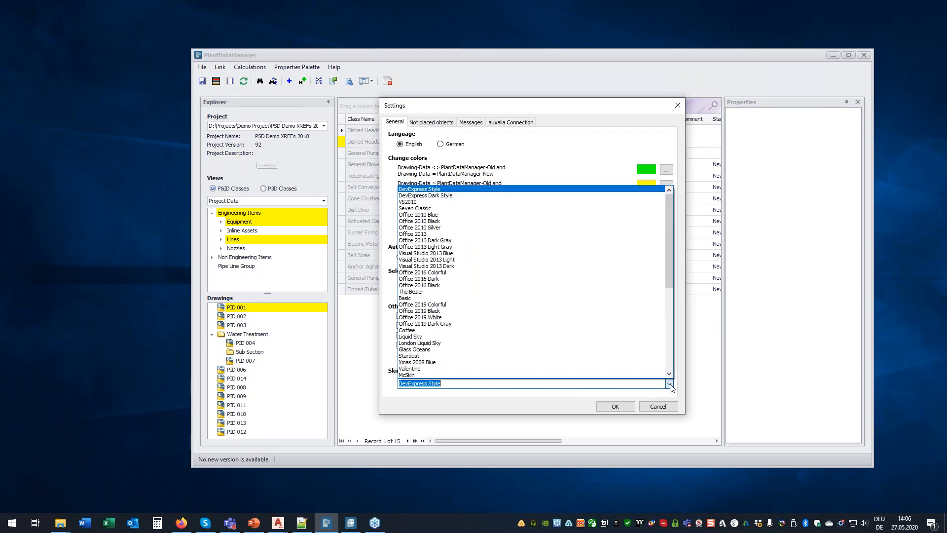
left_click(420, 197)
left_click(617, 406)
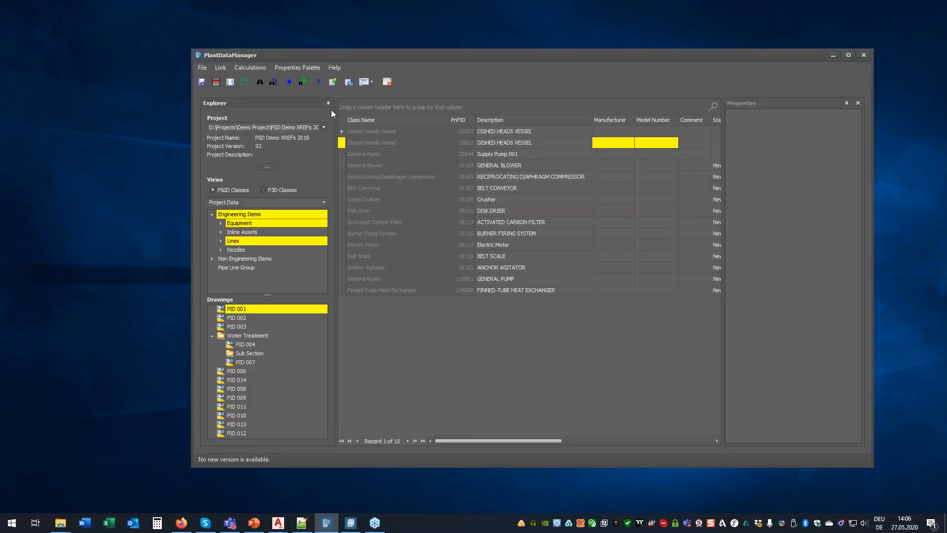
Step: Change the application skin in the settings to Darkroom
left_click(206, 67)
left_click(242, 82)
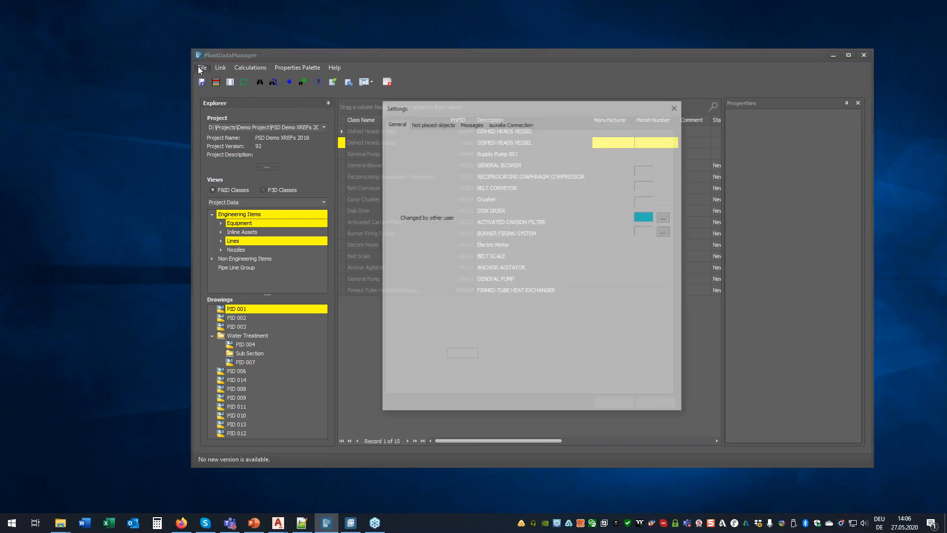
left_click(656, 384)
scroll(468, 345, "down", 5)
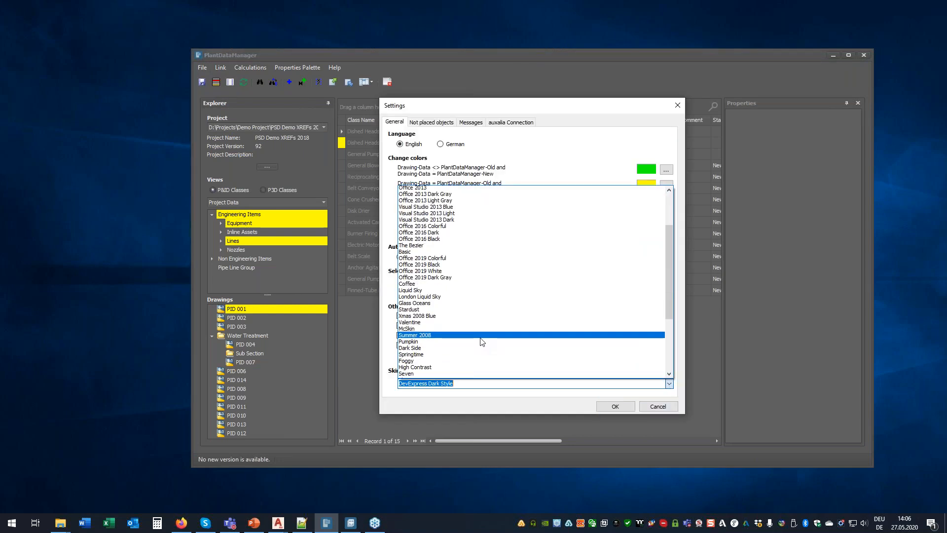
scroll(469, 349, "down", 2)
left_click(423, 357)
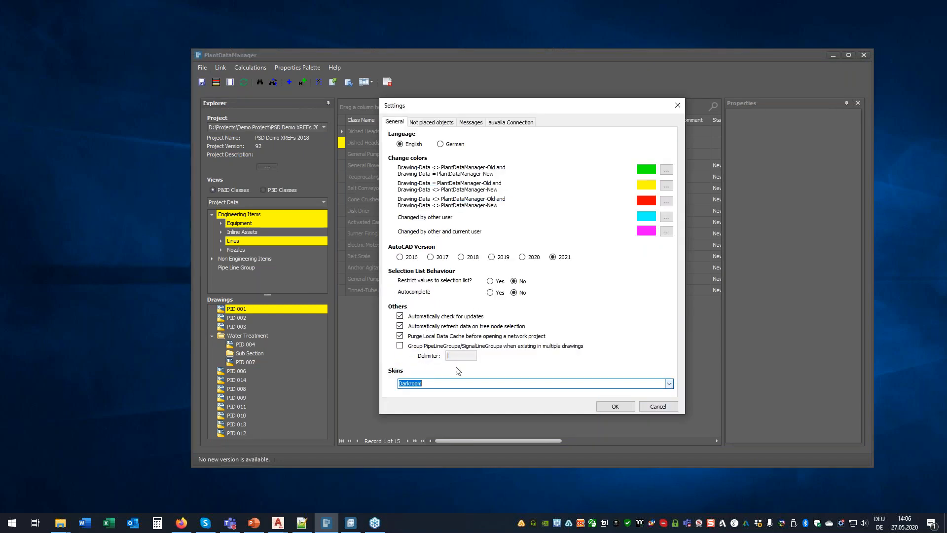
left_click(615, 406)
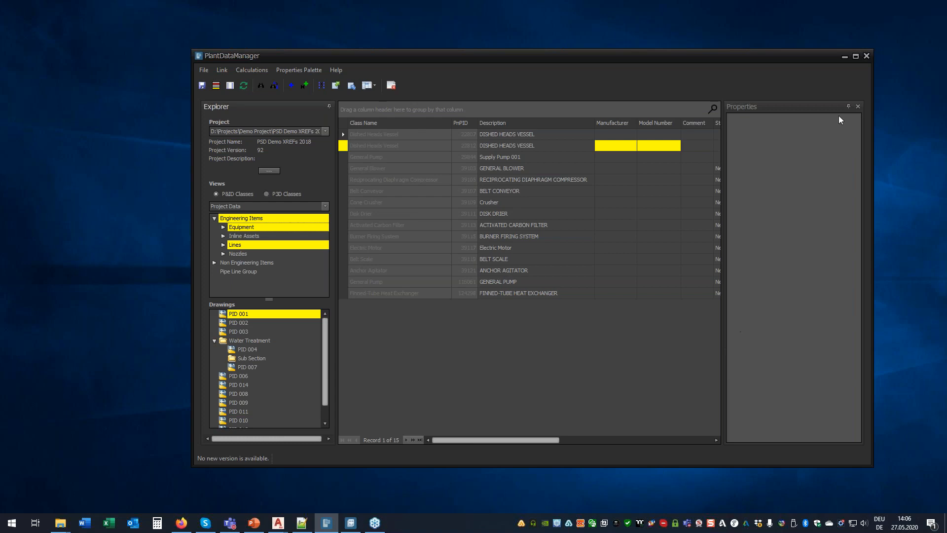
Step: Close PlantDataManager without saving the changes
left_click(864, 57)
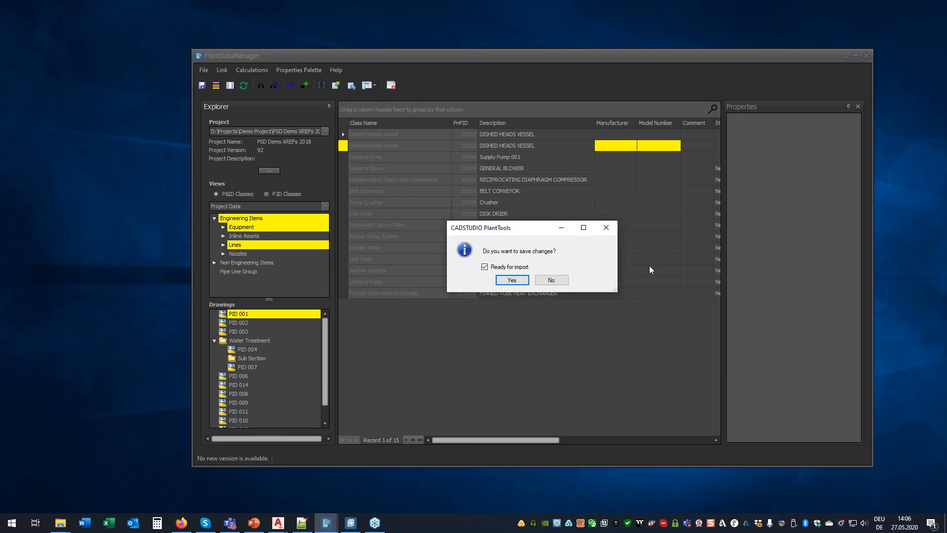
left_click(558, 281)
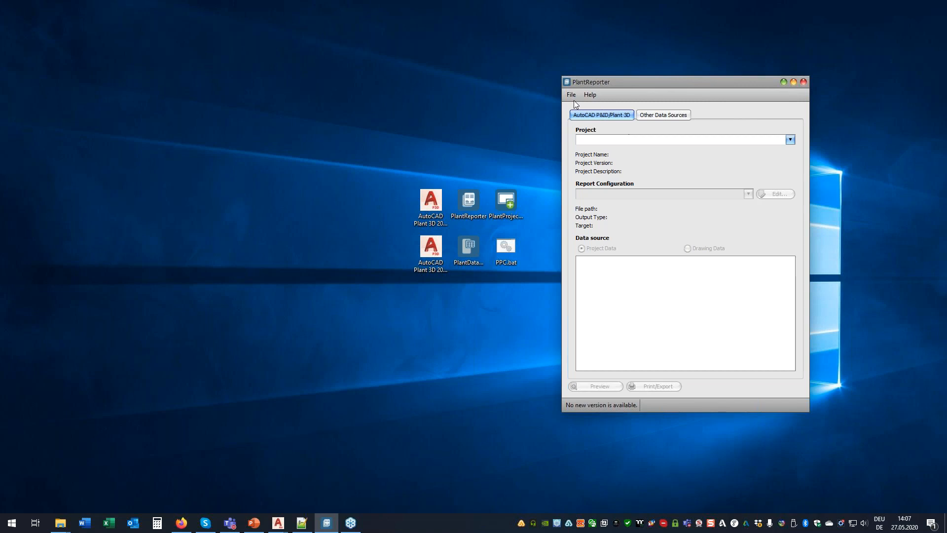
Step: In PlantReporter, load the PSD Demo XREFs 2018 project and choose the PID Equipmentlist report configuration
left_click(789, 139)
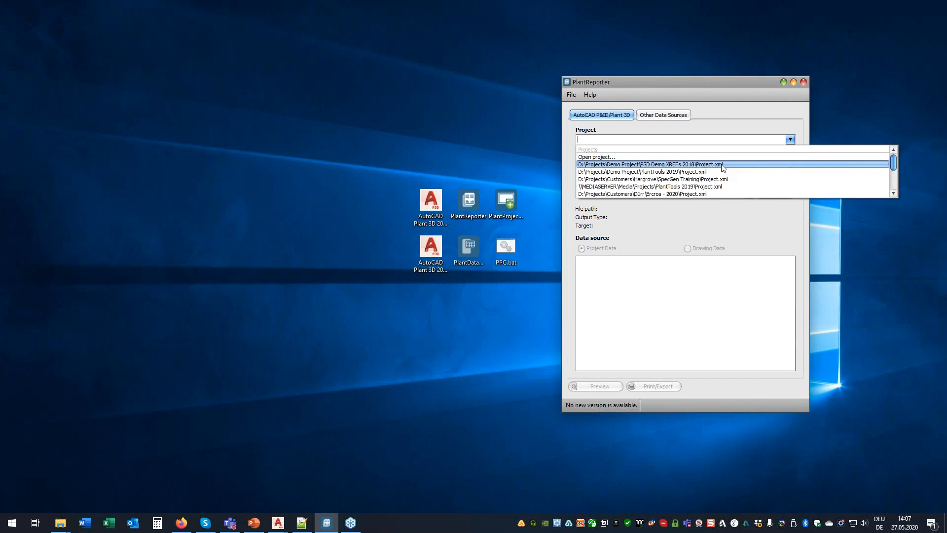
left_click(710, 165)
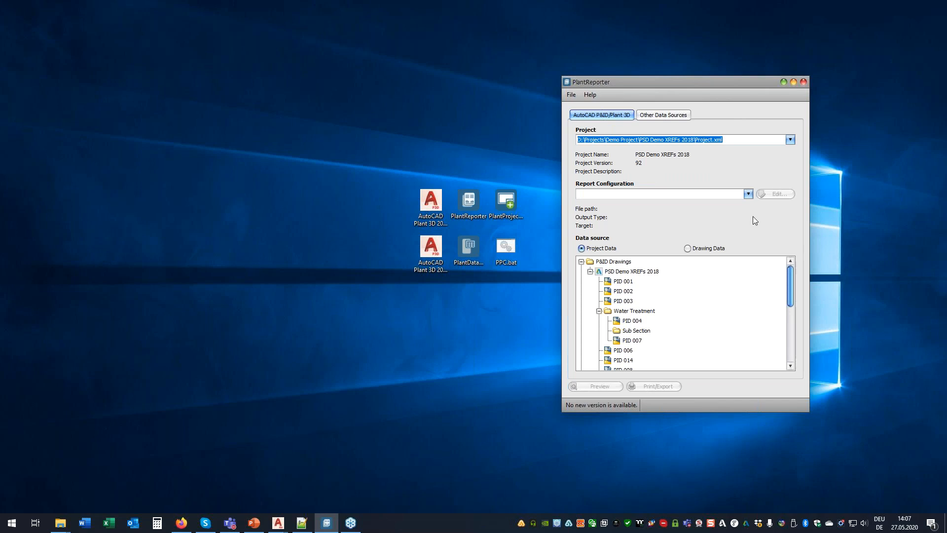
left_click(748, 194)
scroll(620, 246, "down", 3)
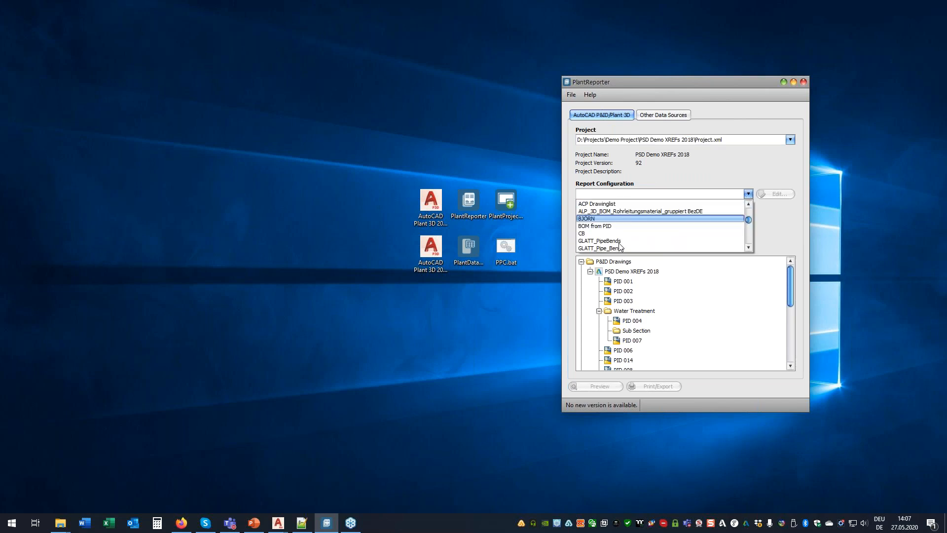
scroll(620, 246, "down", 1)
left_click(616, 241)
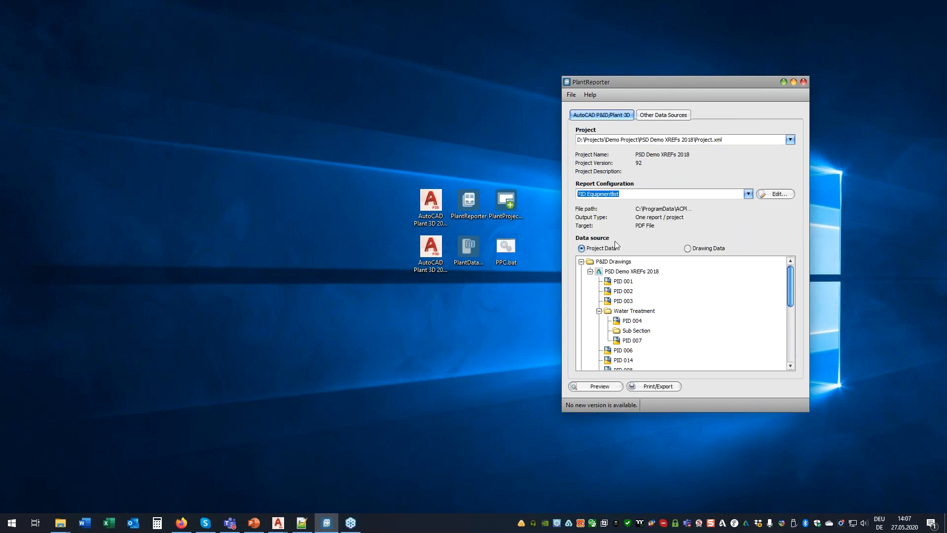
Step: Review the available target file formats in the PID Equipmentlist report configuration and leave it without changes
left_click(772, 194)
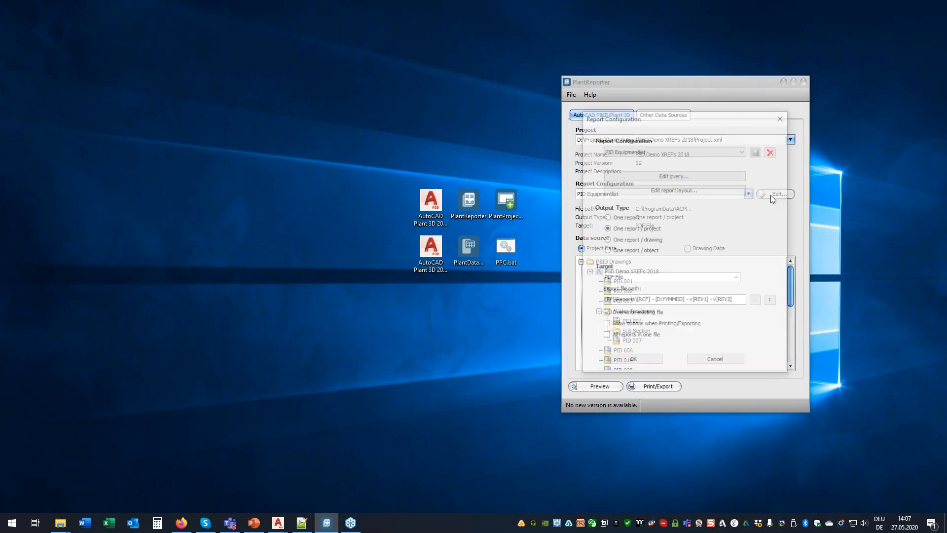
left_click(737, 277)
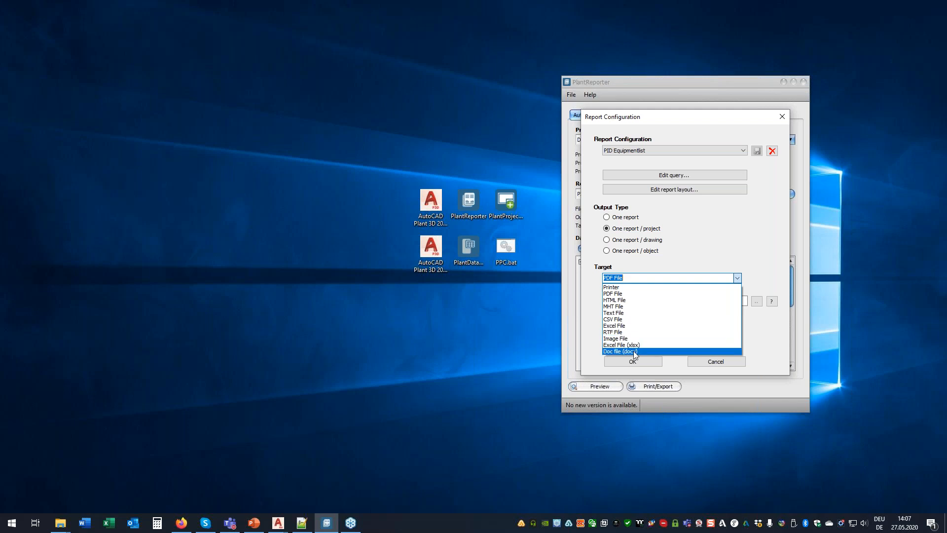
left_click(768, 340)
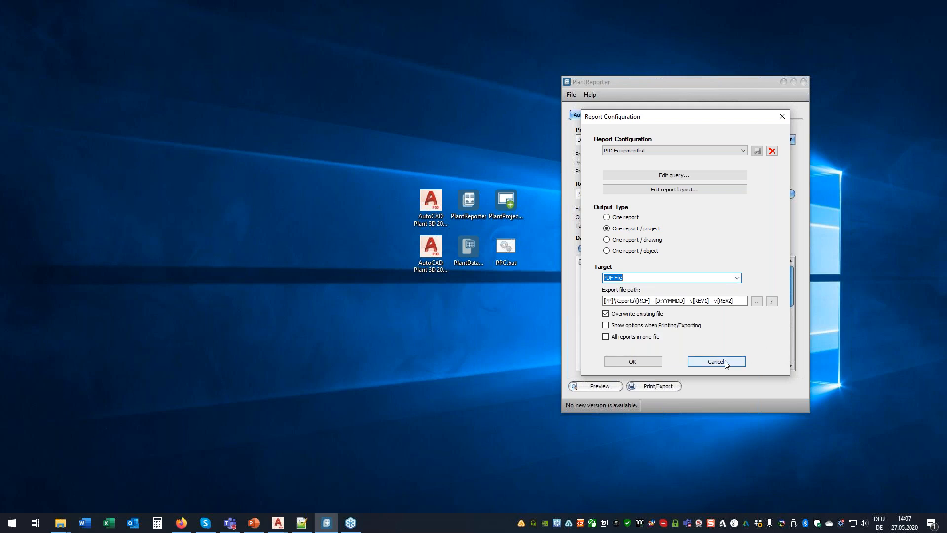
left_click(726, 362)
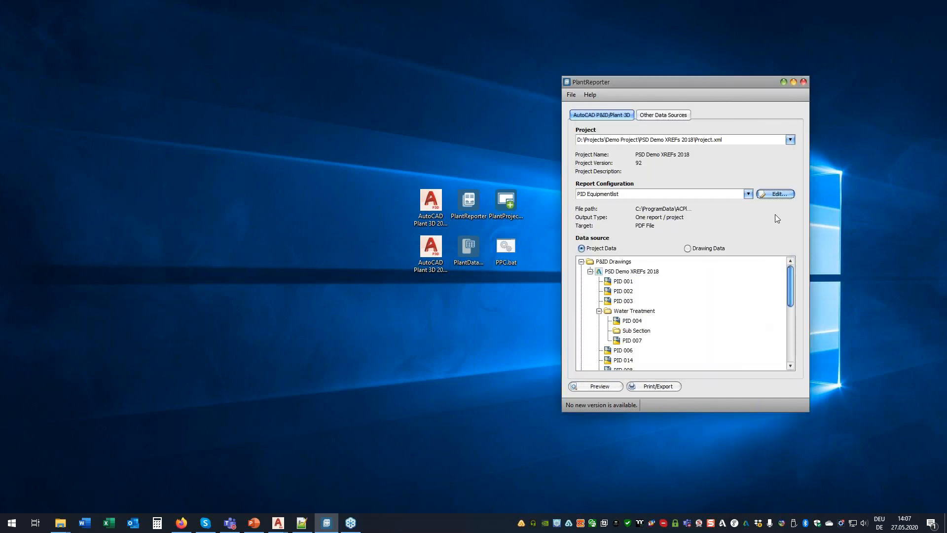
Step: Apply the Darkroom skin in PlantReporter's settings and move its window higher on the desktop
left_click(571, 94)
left_click(582, 105)
left_click(809, 274)
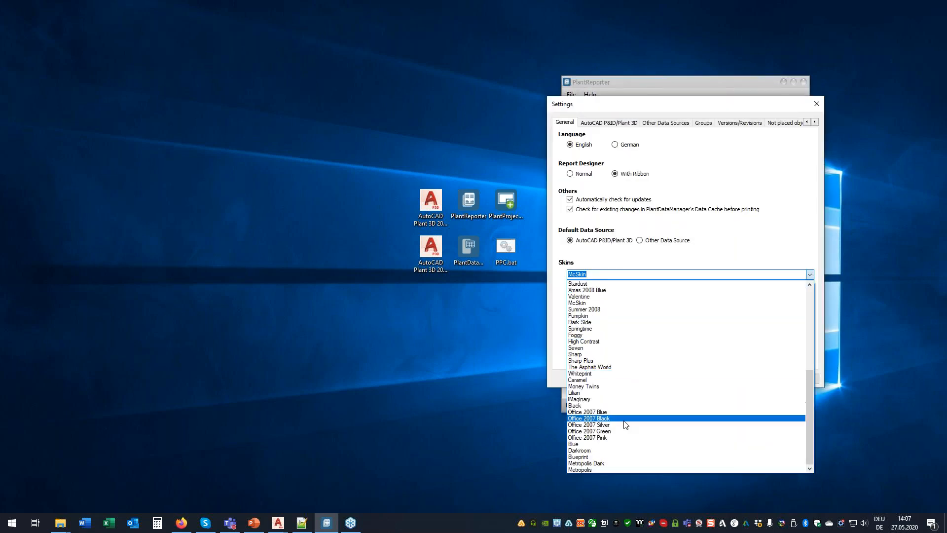
left_click(592, 450)
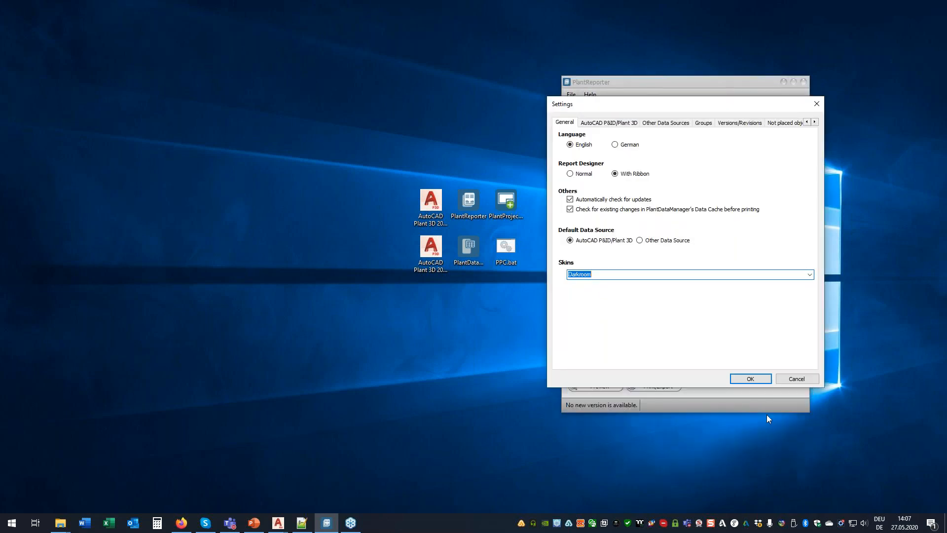
left_click(754, 377)
left_click_drag(670, 84, 648, 37)
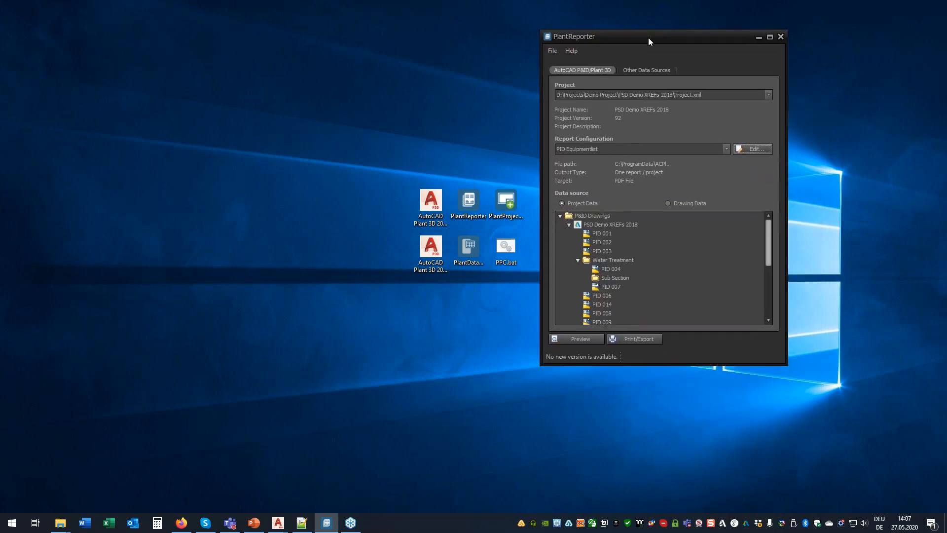
Step: Start exporting the PID Equipmentlist report and cancel at the prompt about PlantDataManager's data cache changes
left_click(647, 339)
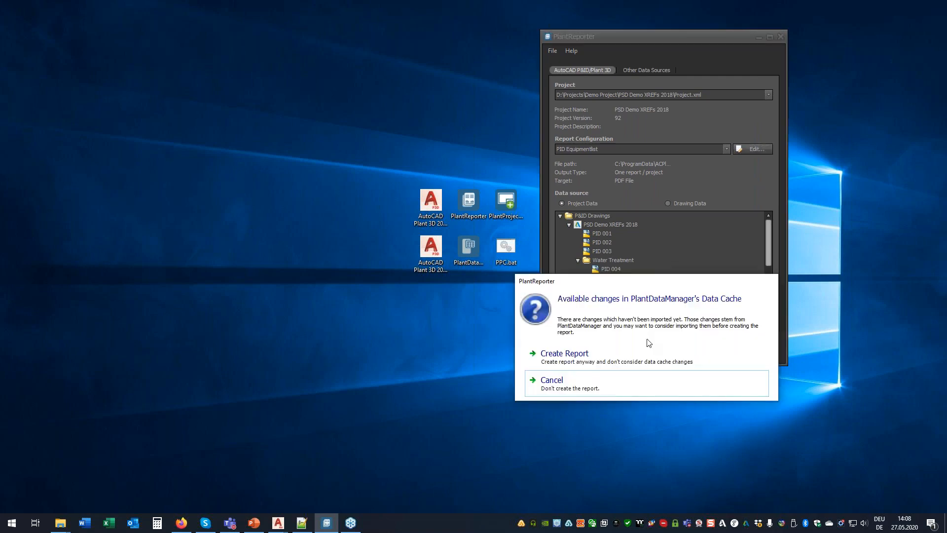
left_click_drag(642, 285, 556, 118)
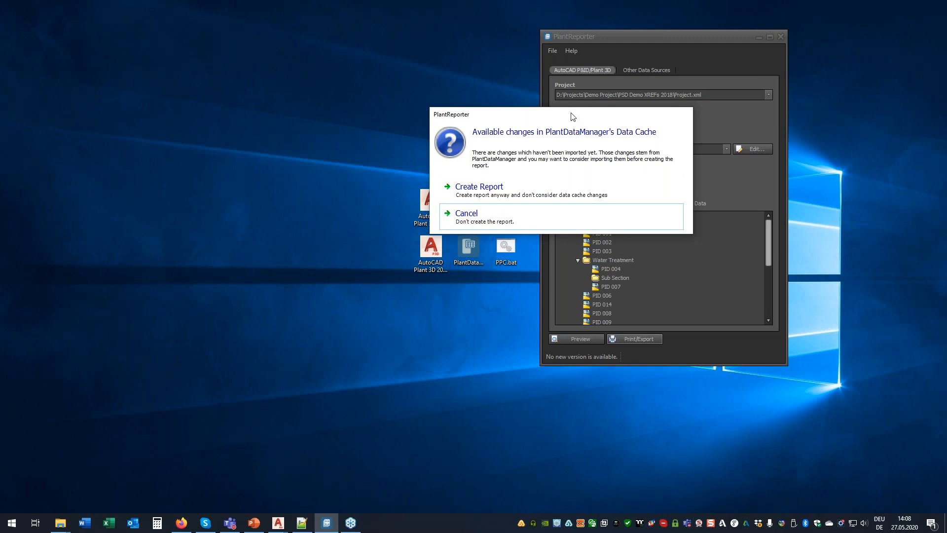
left_click(467, 218)
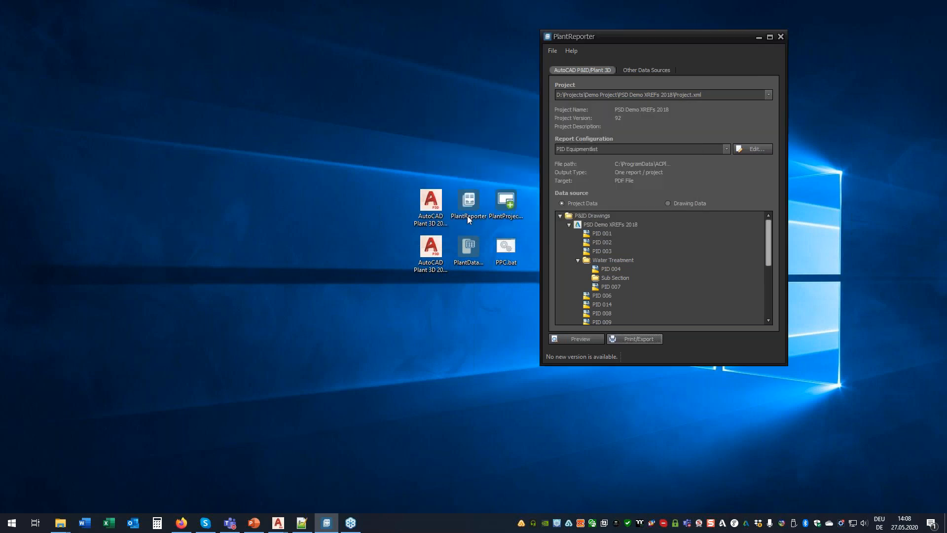
Step: Request the report export again, choose to create it despite the data cache changes, and close the export dialog and PlantReporter
left_click(643, 337)
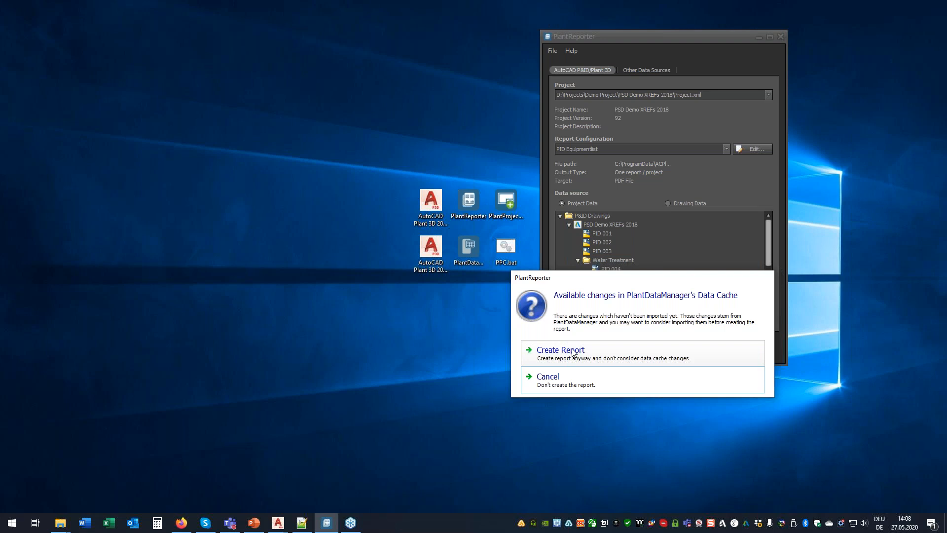
left_click(572, 351)
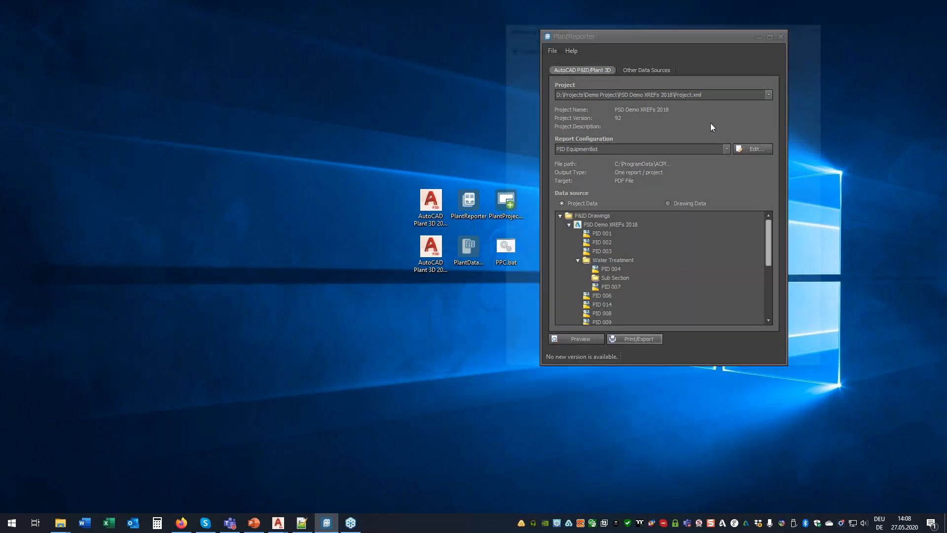
left_click(821, 26)
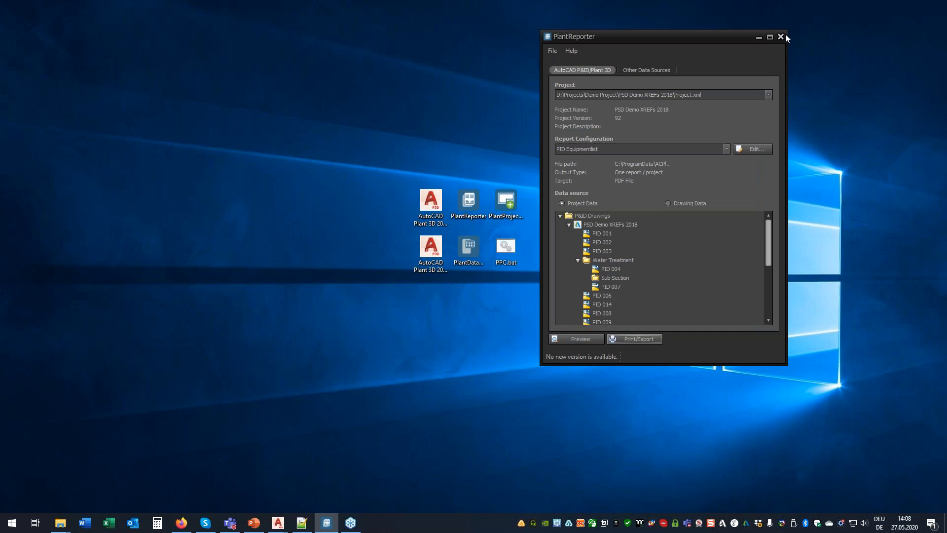
left_click(783, 36)
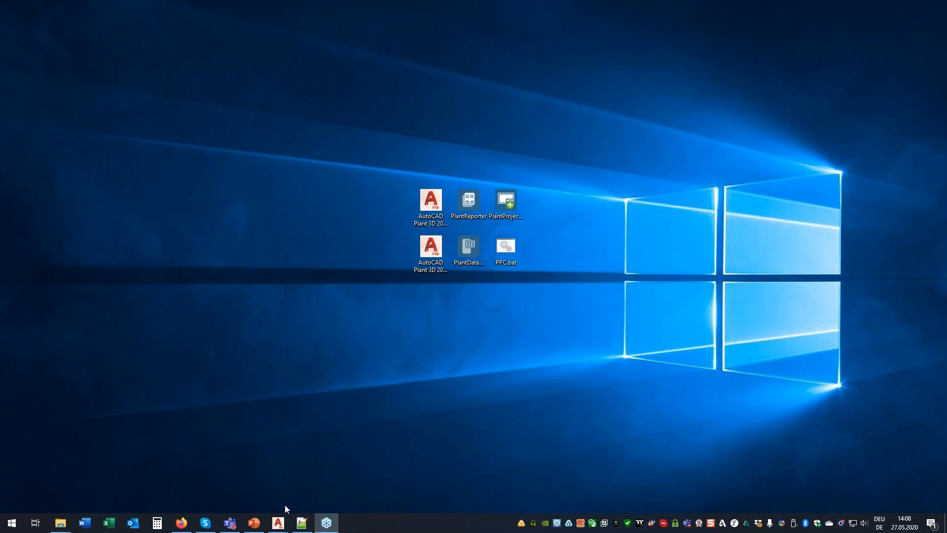
Step: Switch to the PID 001.dwg drawing in AutoCAD Plant 3D and maximize its window
mouse_move(278, 526)
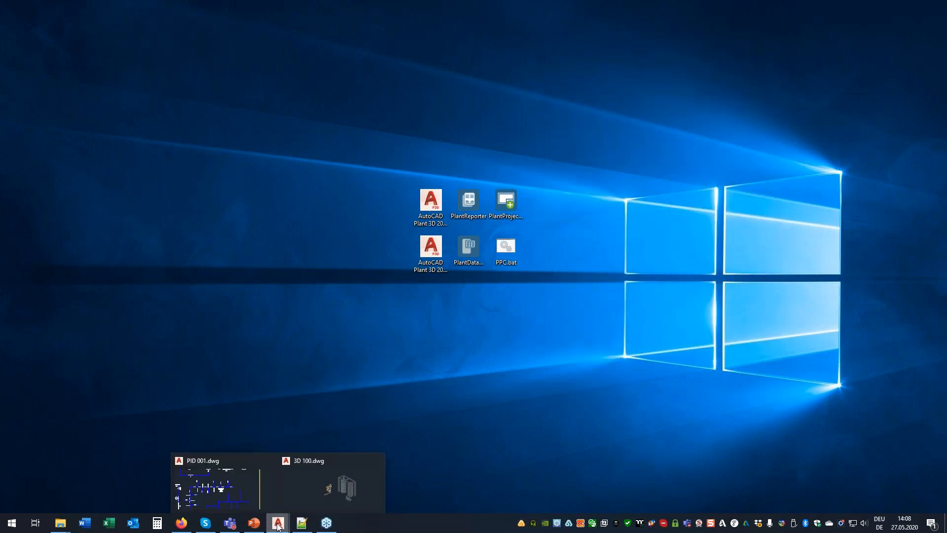
left_click(211, 490)
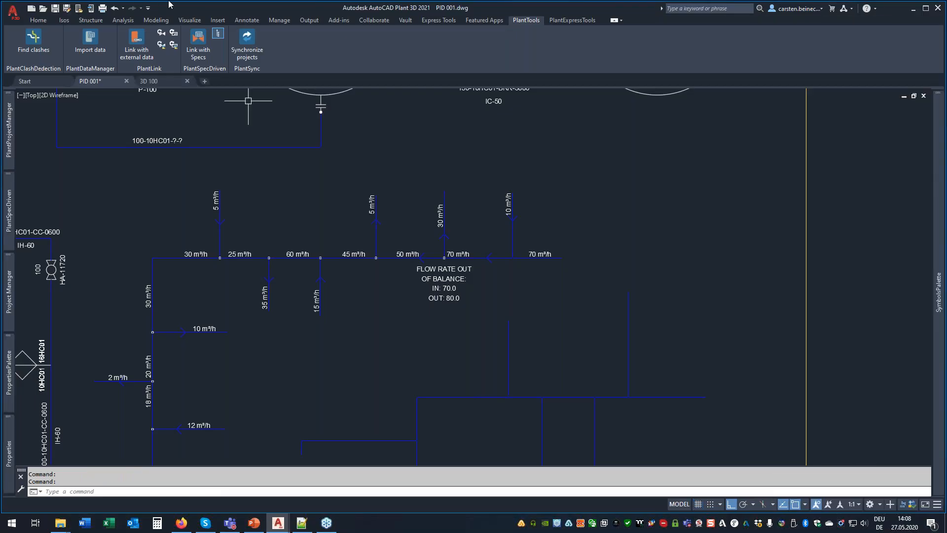
double_click(180, 10)
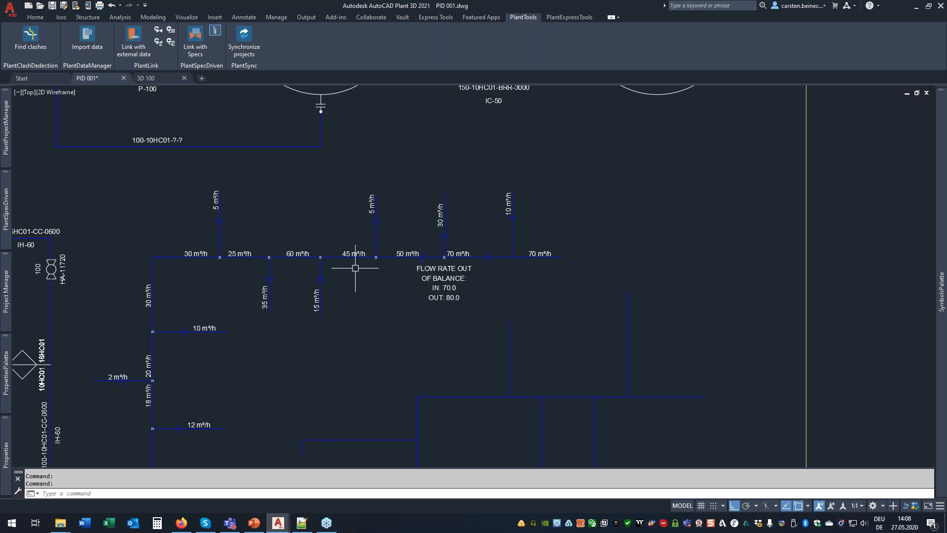
Step: Look over the pipe network with flow rate labels below the vessels in PID 001
scroll(376, 262, "up", 4)
scroll(397, 264, "down", 2)
middle_click_drag(413, 358, 471, 245)
scroll(471, 245, "down", 2)
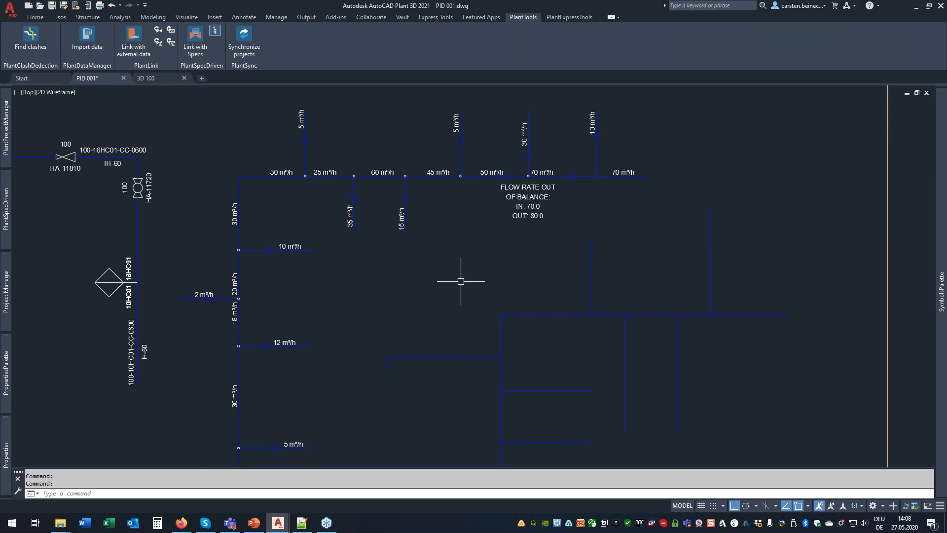
middle_click_drag(547, 340, 487, 290)
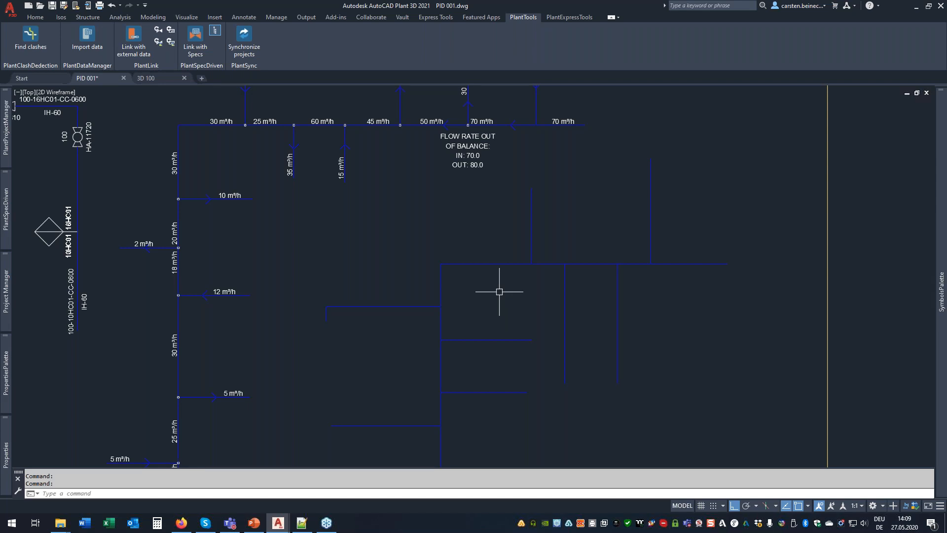
Step: Examine the flow balance annotation and arrows at the node between the 50 m³/h and 70 m³/h segments
mouse_move(422, 200)
middle_mouse_down()
mouse_move(446, 240)
mouse_move(448, 266)
middle_mouse_up()
scroll(446, 232, "up", 3)
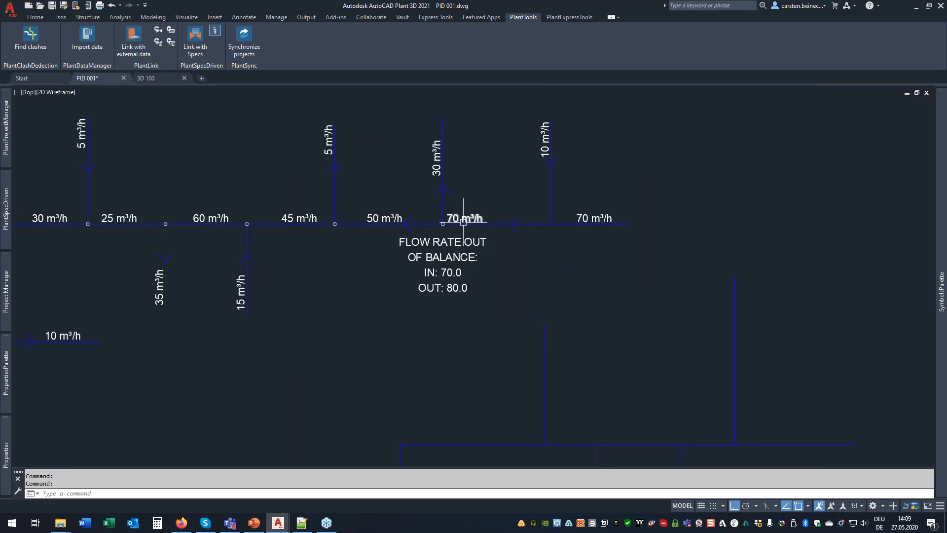
scroll(444, 232, "up", 5)
scroll(434, 217, "down", 2)
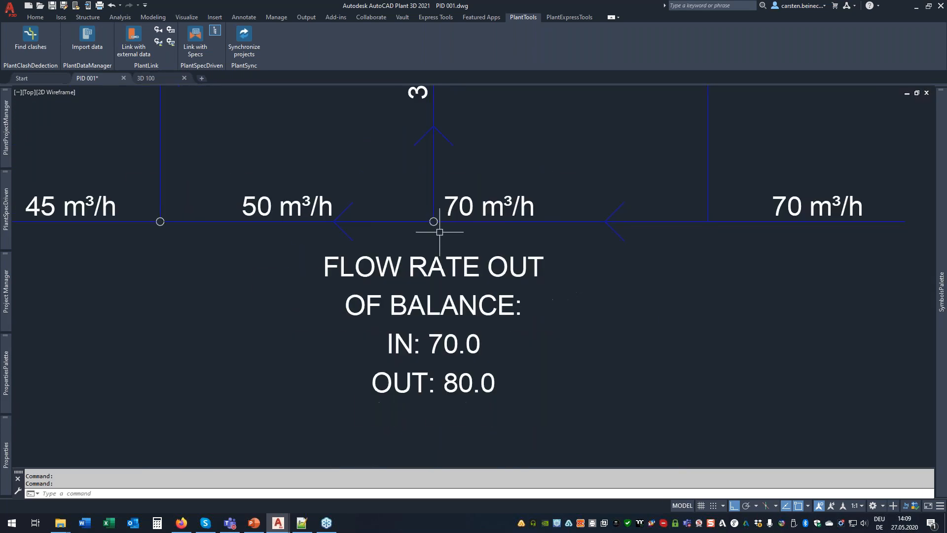
scroll(448, 338, "down", 2)
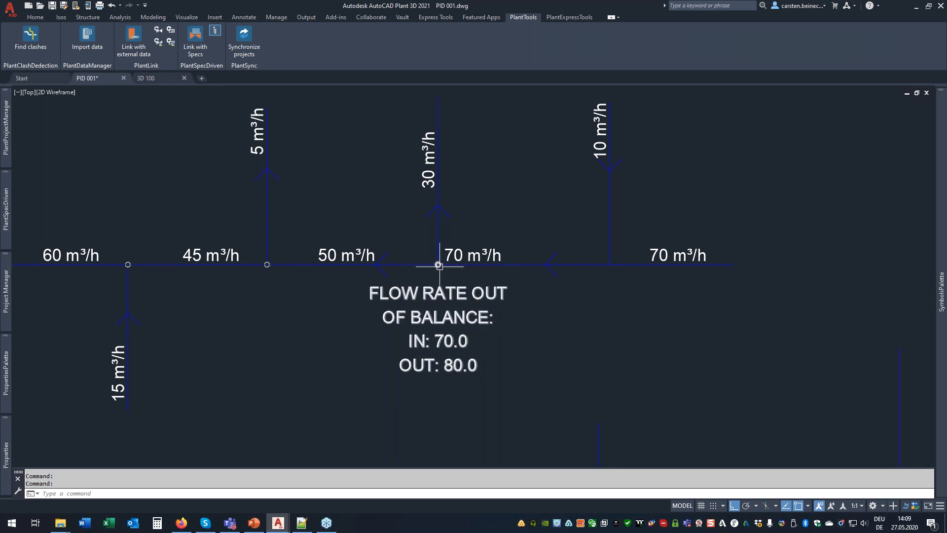
scroll(446, 265, "up", 6)
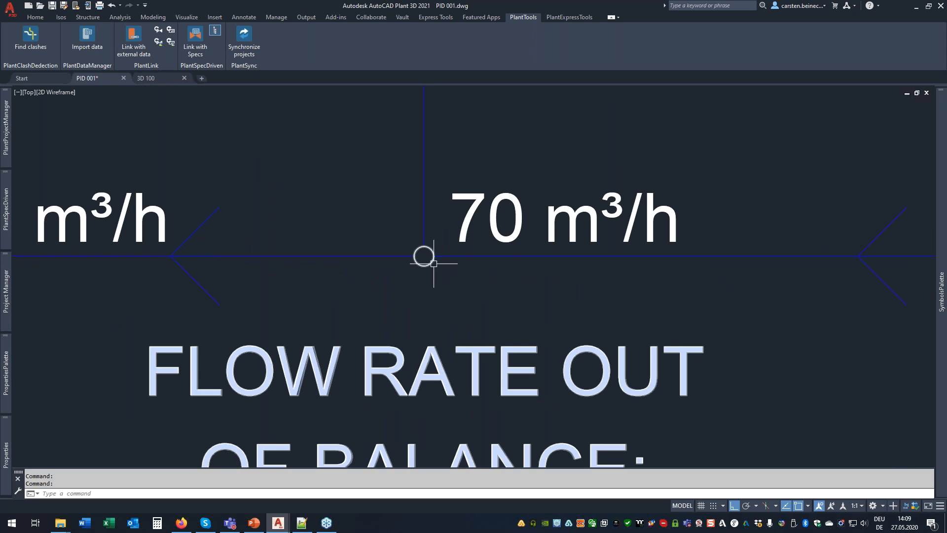
scroll(434, 263, "down", 4)
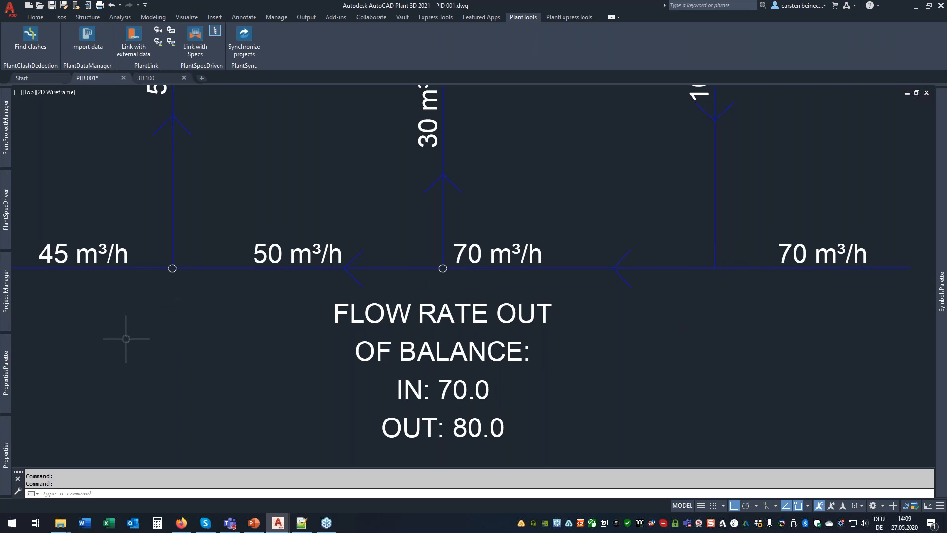
scroll(525, 311, "down", 3)
mouse_move(444, 373)
middle_mouse_down()
mouse_move(469, 338)
mouse_move(550, 300)
mouse_move(581, 308)
middle_mouse_up()
scroll(523, 326, "down", 2)
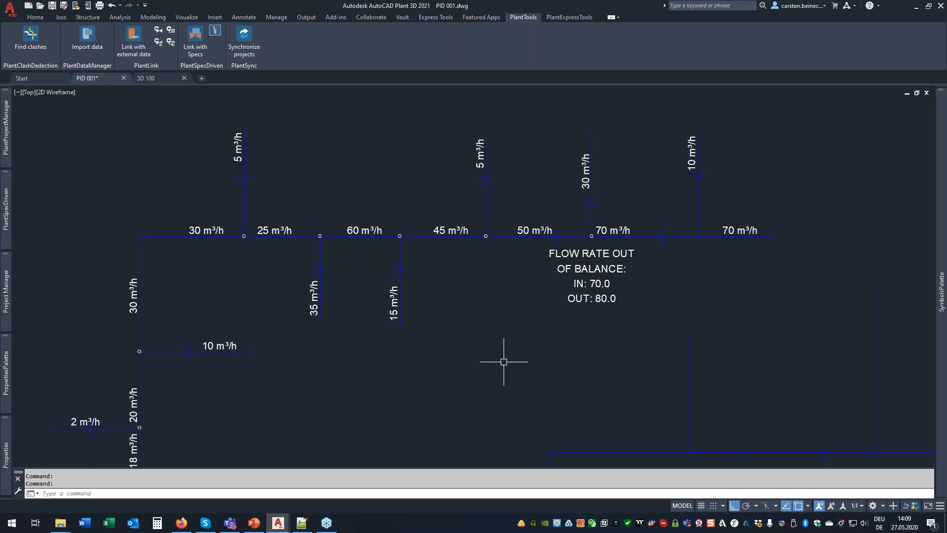
middle_click_drag(598, 348, 418, 303)
scroll(418, 302, "down", 4)
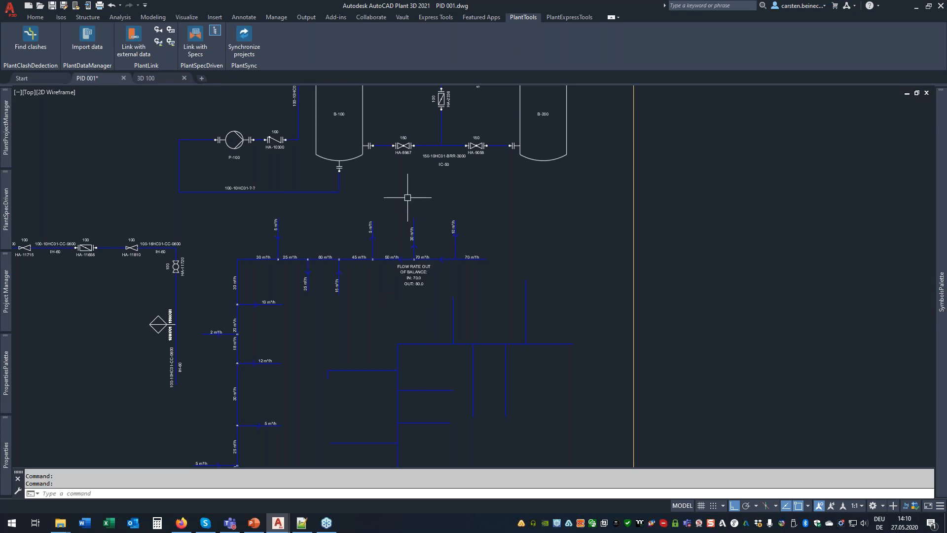
Step: Move the 100/50 size annotation above its reducing tee on the pipe line over the vessels
middle_click_drag(413, 200, 484, 338)
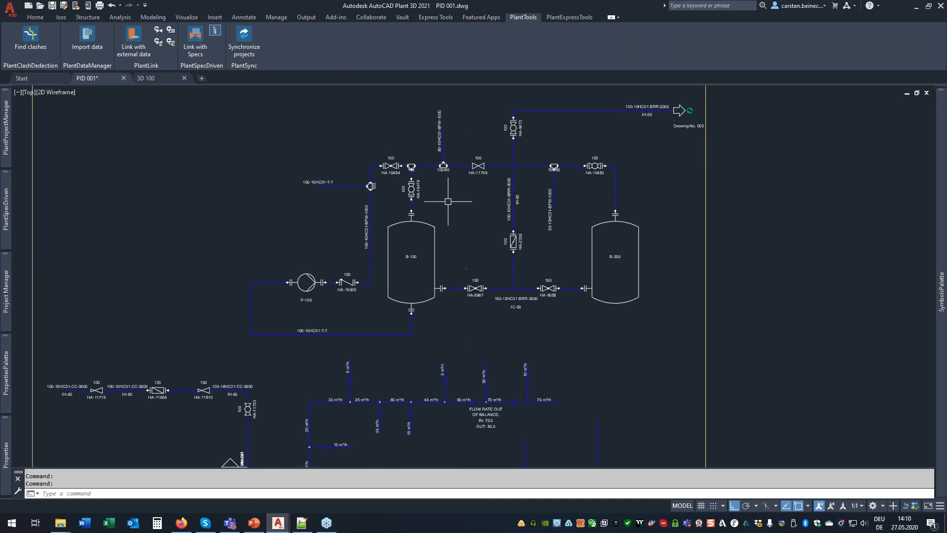
scroll(442, 171, "up", 6)
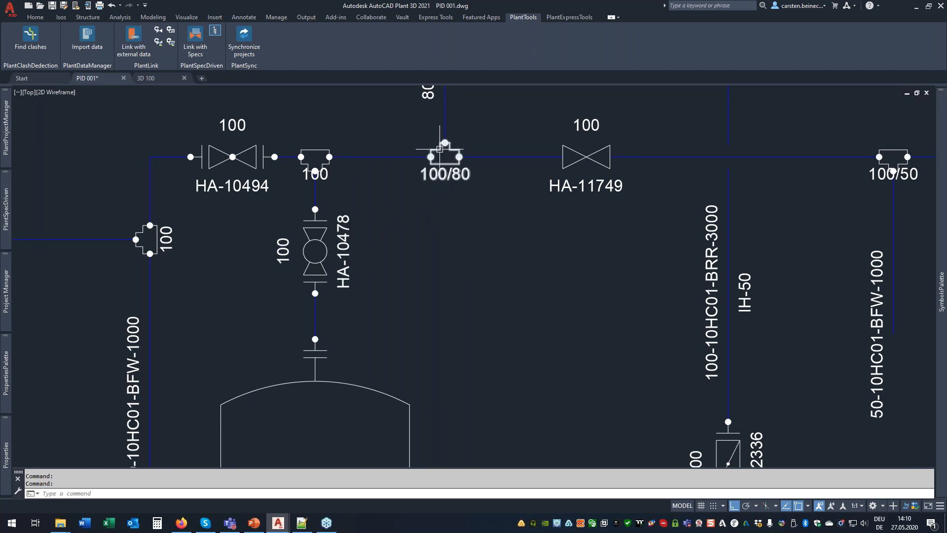
mouse_move(440, 149)
left_click(898, 169)
left_click(893, 157)
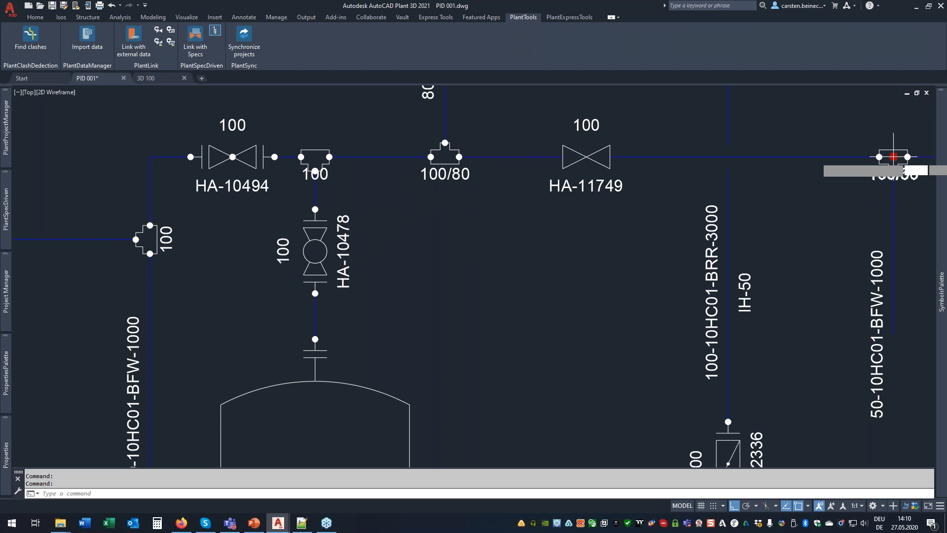
left_click(893, 119)
scroll(511, 244, "down", 4)
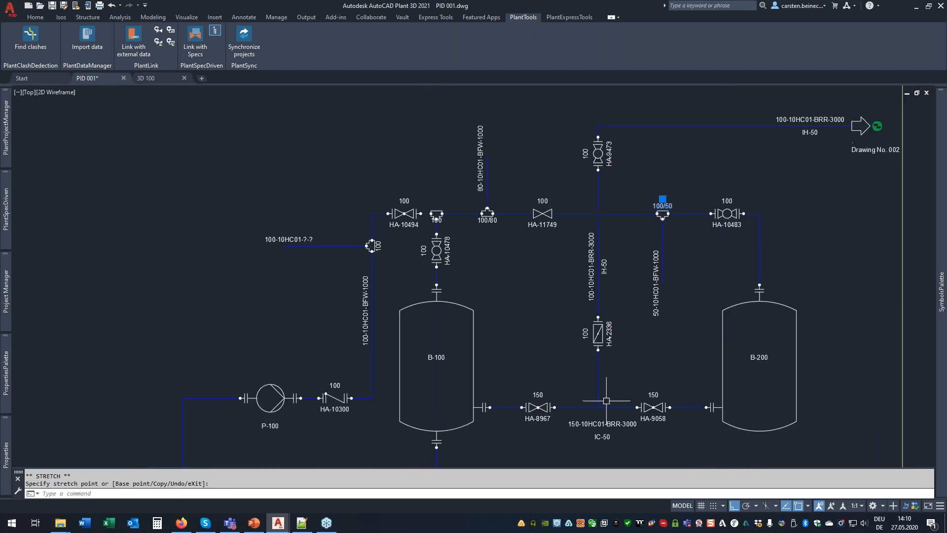
Step: Inspect the pipe segments around the 10HC01/16HC01 spec break by selecting them in turn, and clear the selection
middle_click_drag(606, 336, 632, 155)
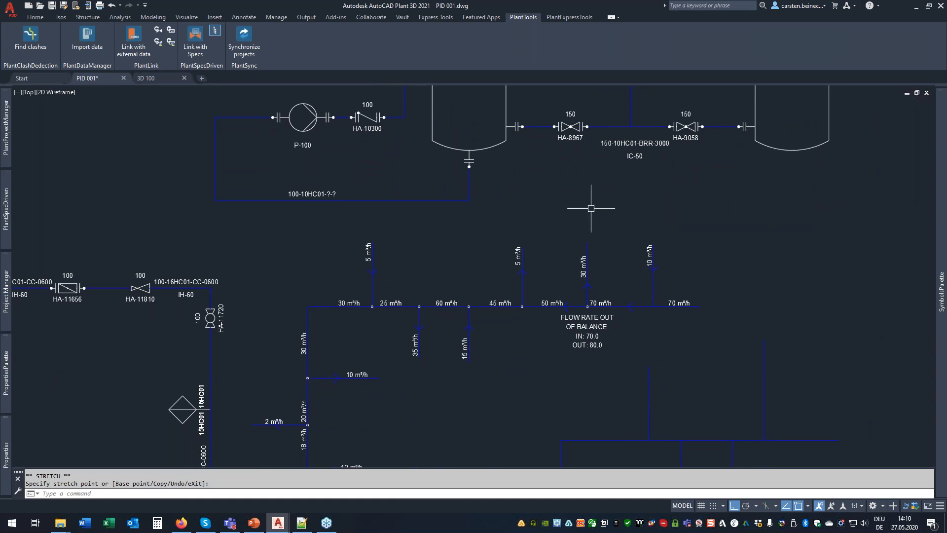
middle_click_drag(363, 384, 509, 256)
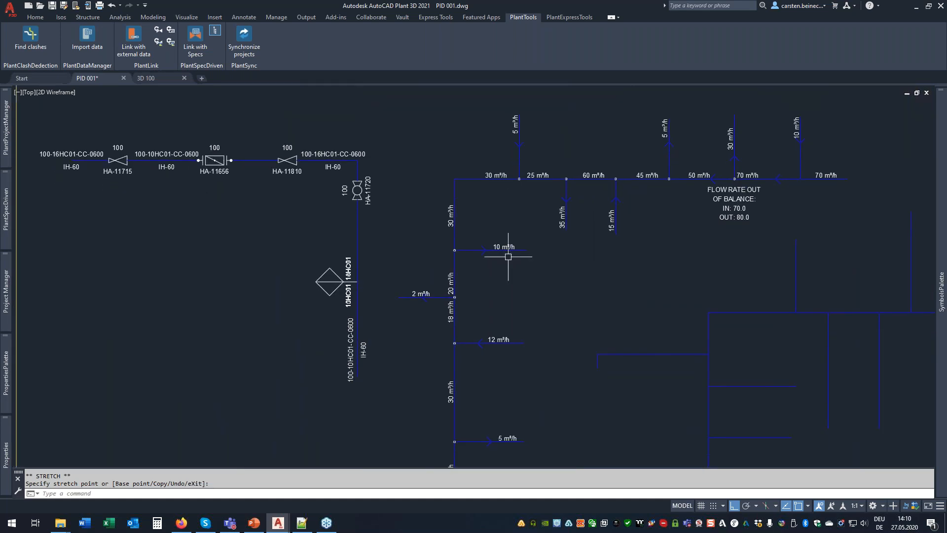
middle_click_drag(397, 416, 475, 400)
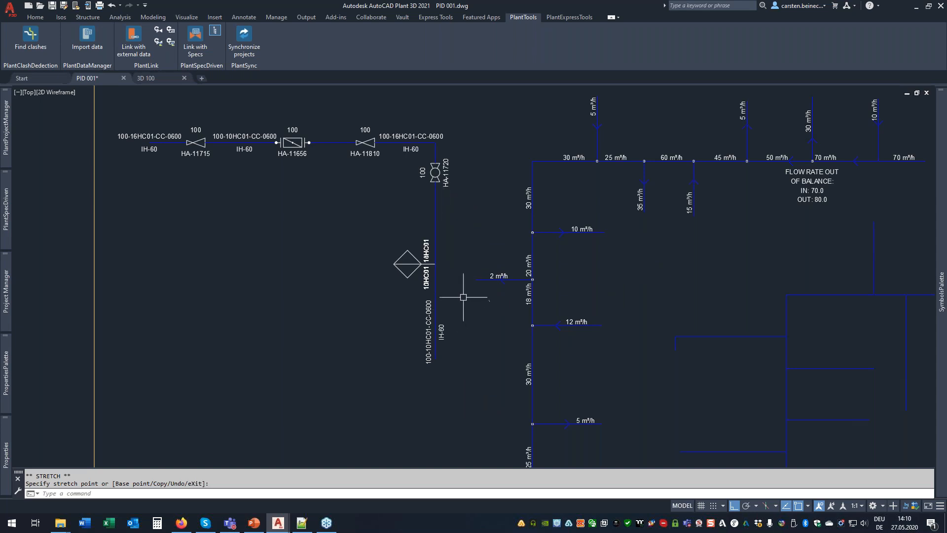
scroll(437, 376, "up", 2)
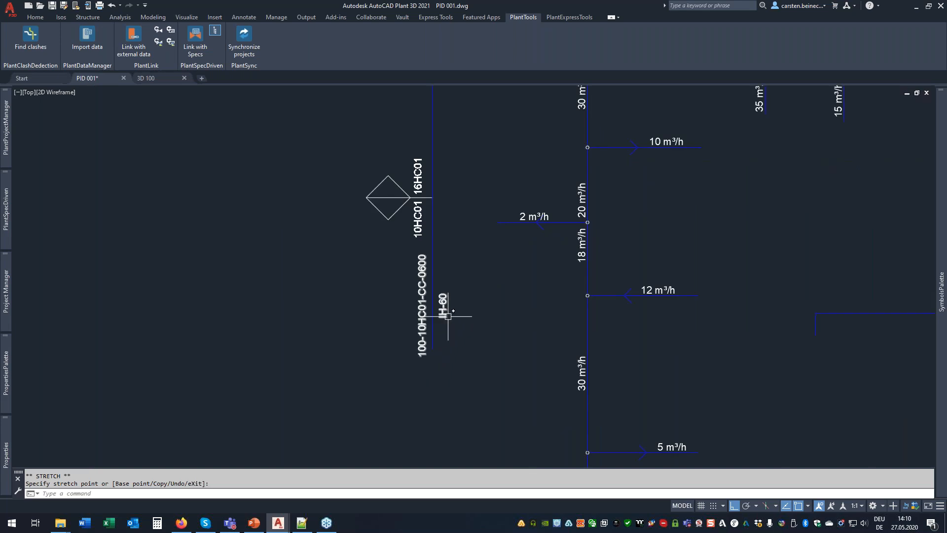
middle_click_drag(452, 302, 488, 396)
key("Escape")
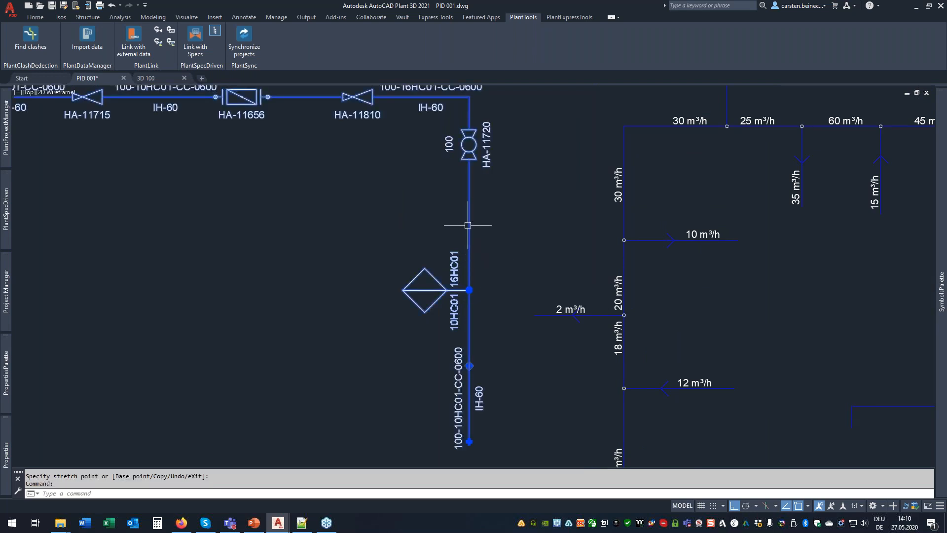
middle_click_drag(344, 98, 379, 162)
key("Escape")
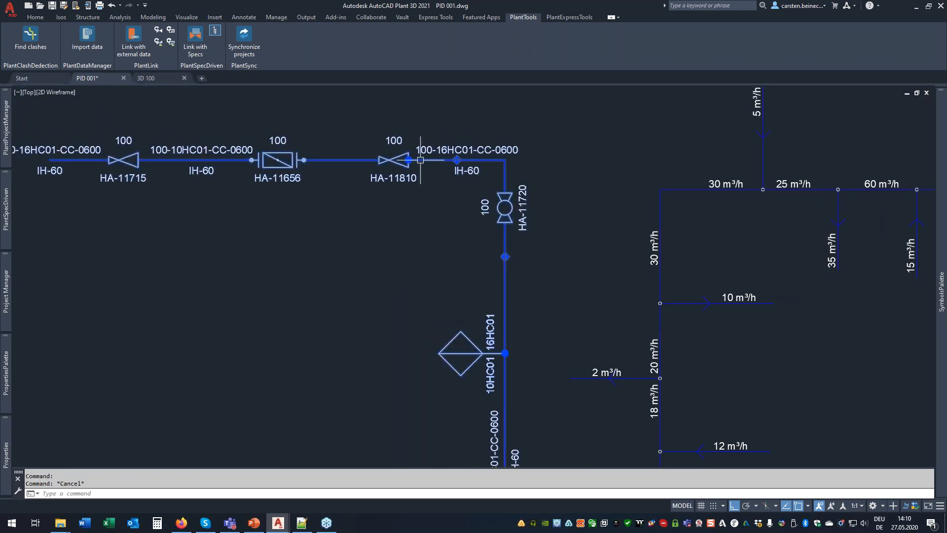
left_click(173, 160)
key("Escape")
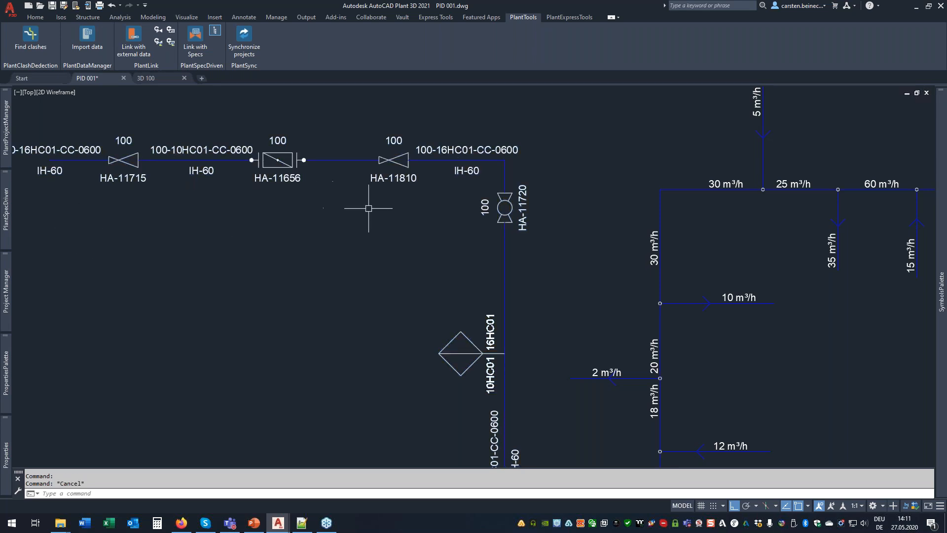
Step: Set the insulation type of the 100-10HC01-CC-0600 pipe segment below the spec break to IC - Cold
scroll(370, 212, "down", 2)
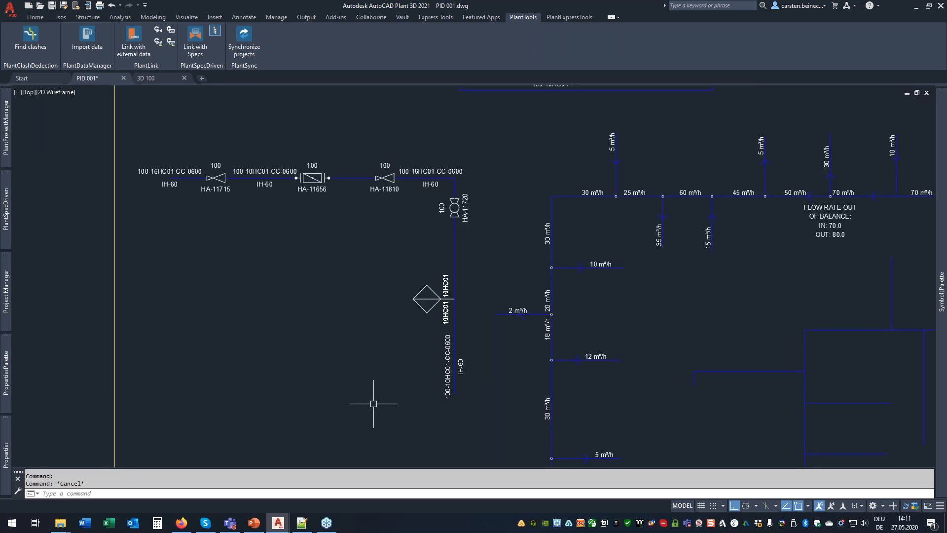
scroll(465, 158, "up", 3)
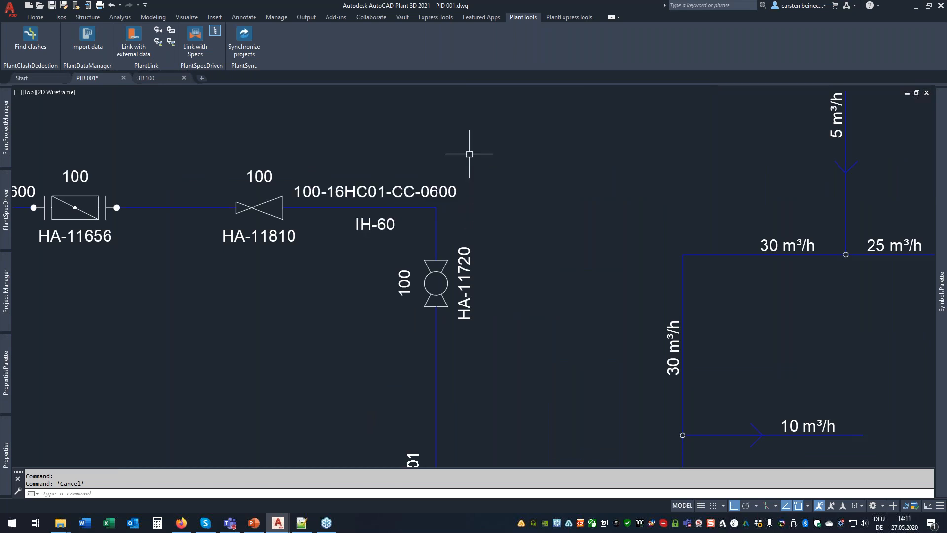
scroll(458, 171, "down", 3)
scroll(458, 393, "up", 3)
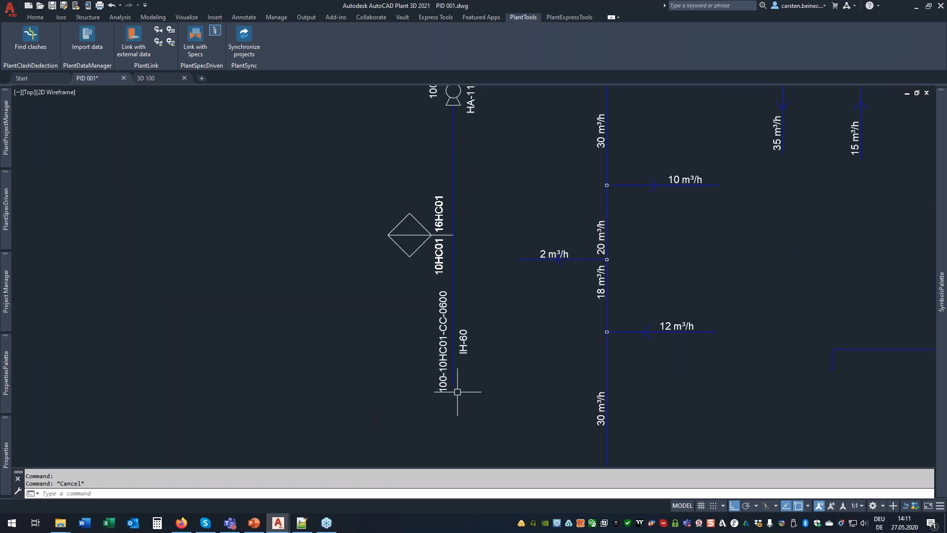
middle_click_drag(457, 375, 619, 440)
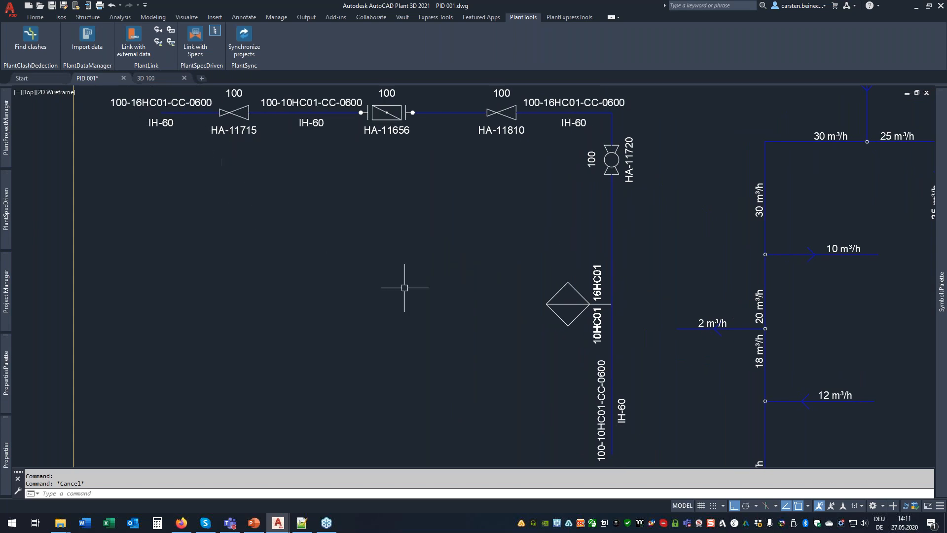
left_click(612, 449)
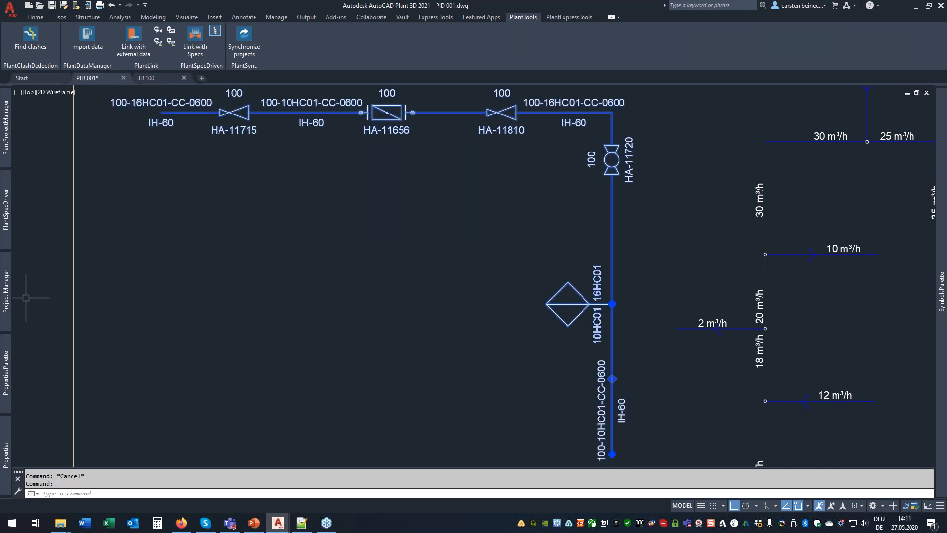
mouse_move(7, 377)
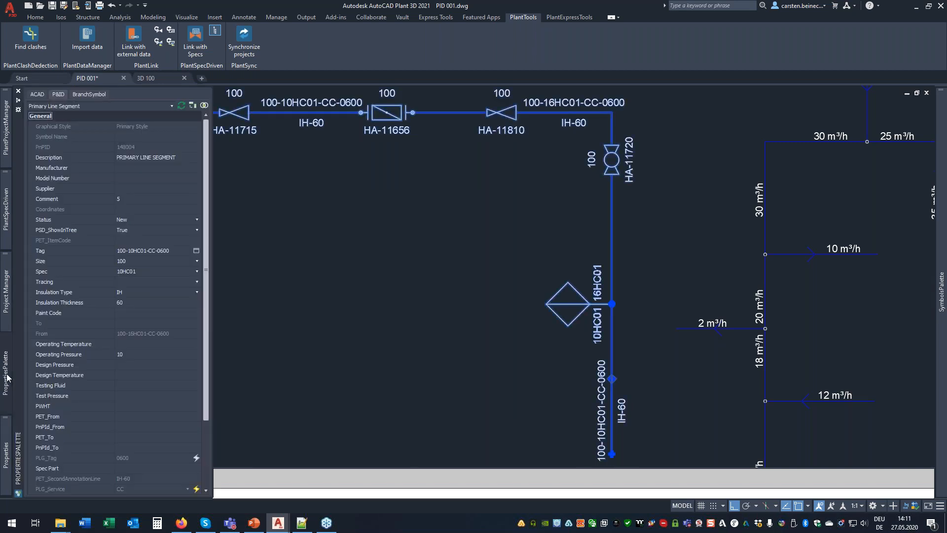
left_click(82, 93)
left_click(55, 93)
left_click(156, 294)
left_click(197, 292)
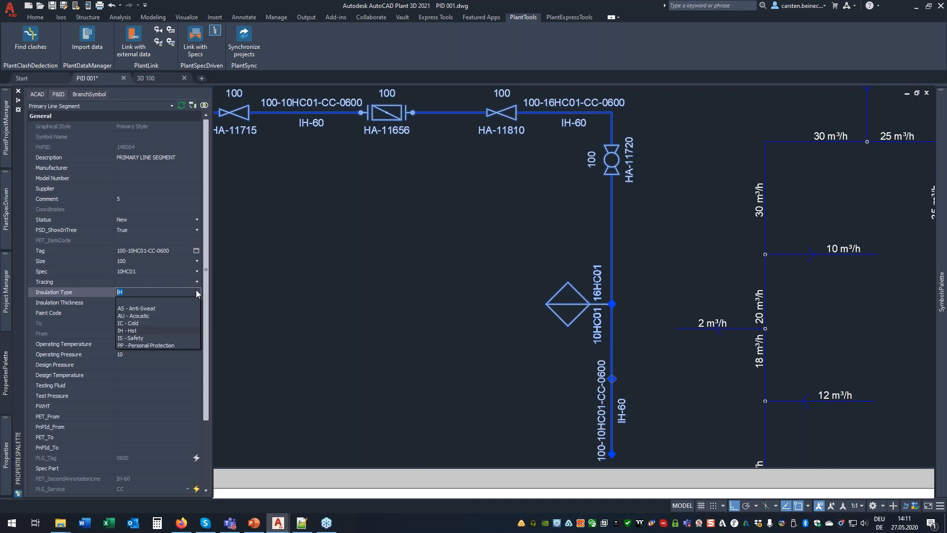
left_click(138, 323)
Step: Set the insulation thickness of the same pipe segment to 50 and clear the selection
left_click(140, 303)
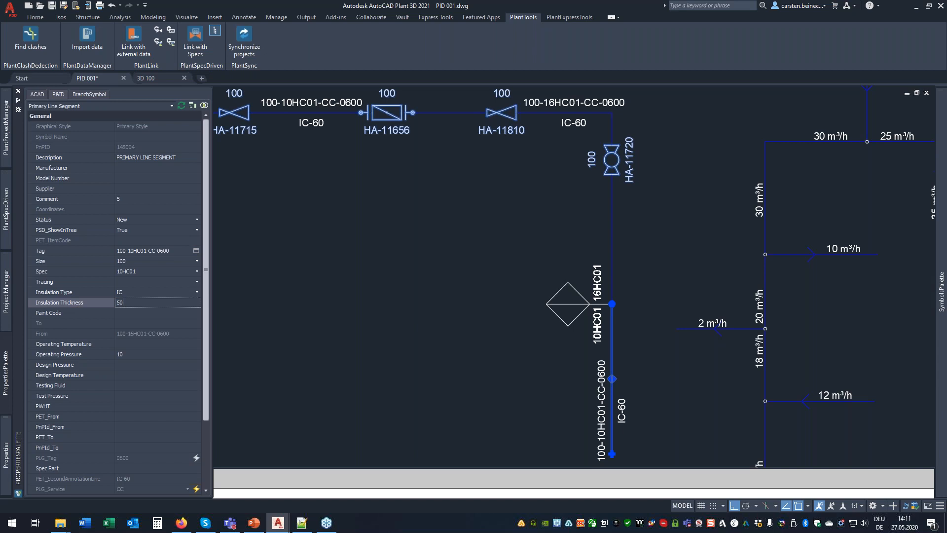
key("Tab")
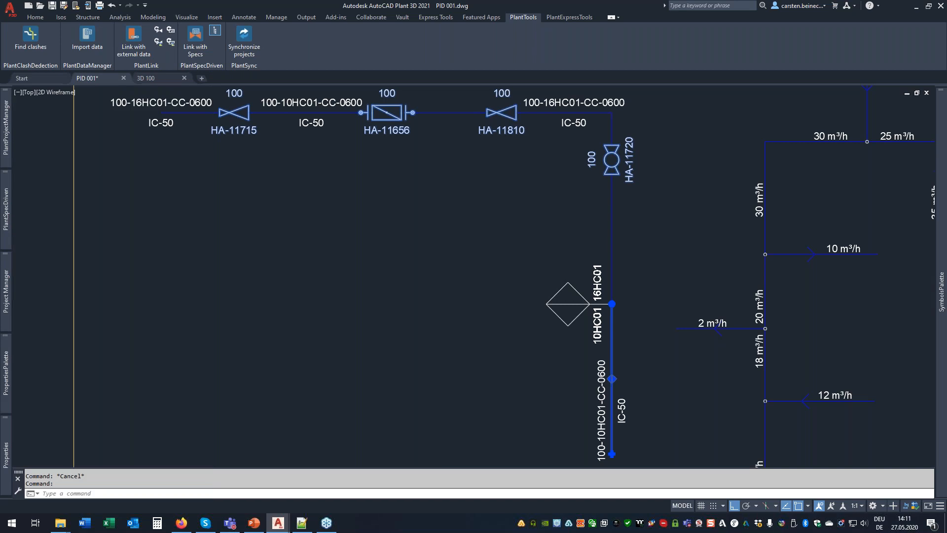
key("Escape")
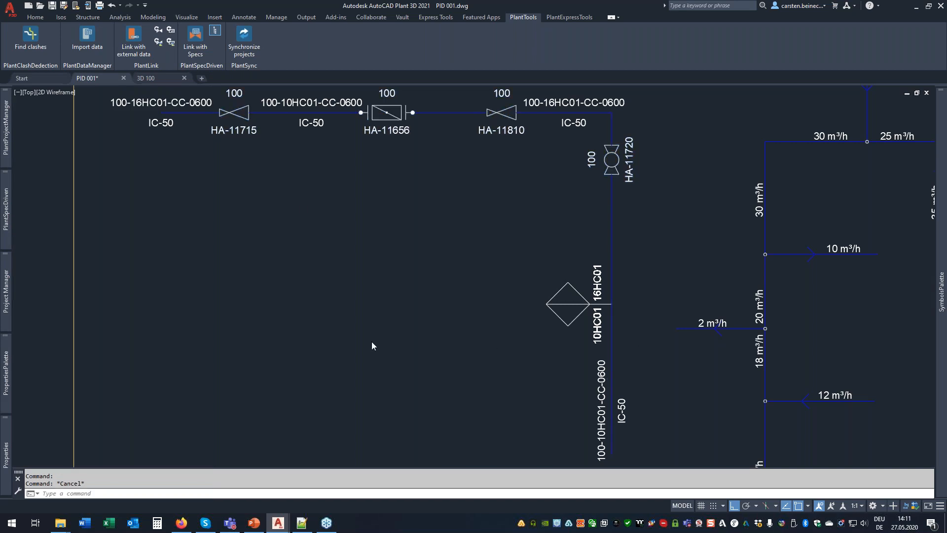
Step: Assign size 150 in the tag of the vertical BRR-3000 line through HA-2336 between vessels B-100 and B-200
scroll(245, 284, "down", 4)
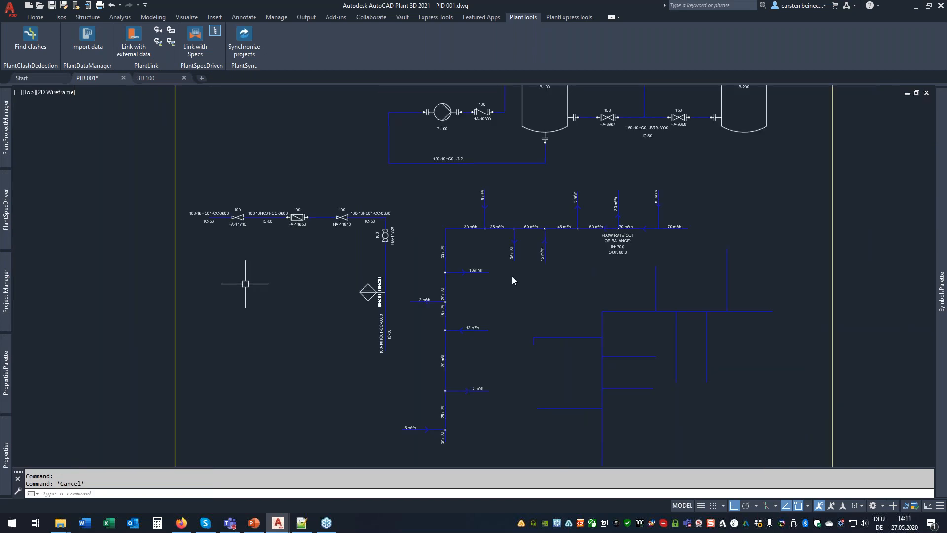
mouse_move(607, 173)
middle_mouse_down()
mouse_move(542, 276)
mouse_move(547, 346)
mouse_move(565, 368)
middle_mouse_up()
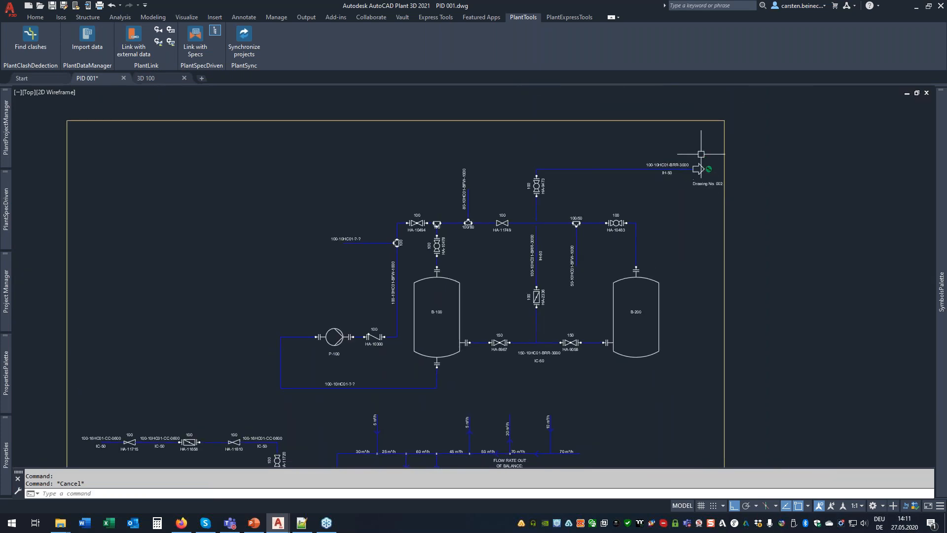
scroll(546, 353, "up", 5)
left_click(508, 288)
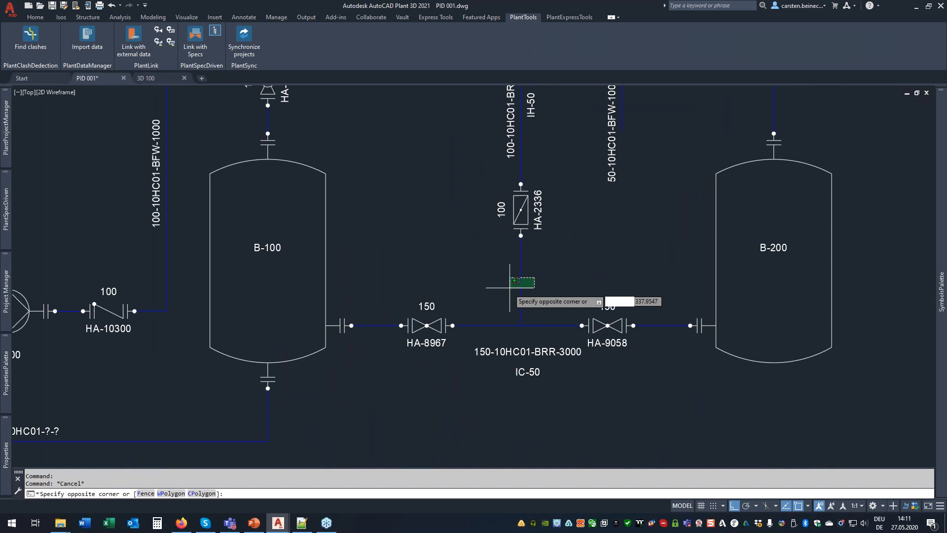
left_click(508, 288)
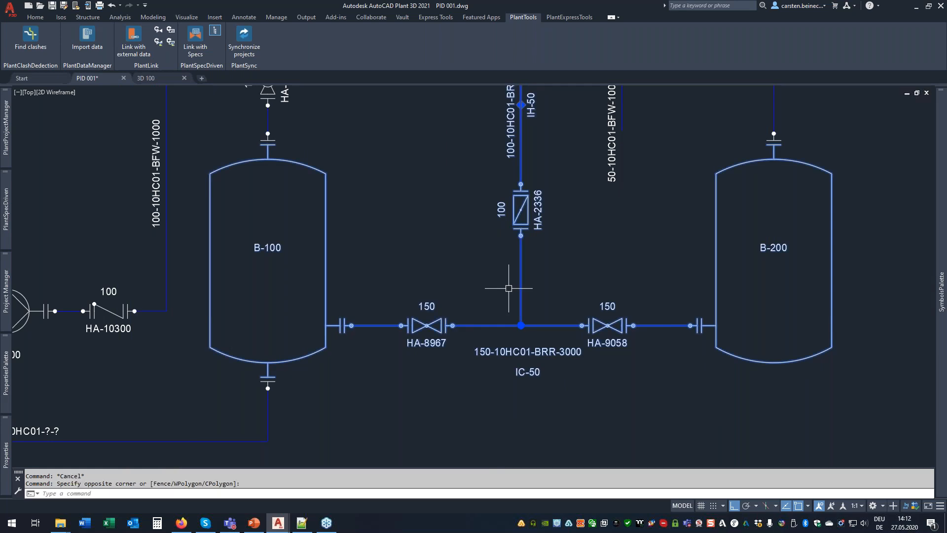
right_click(501, 269)
left_click(480, 279)
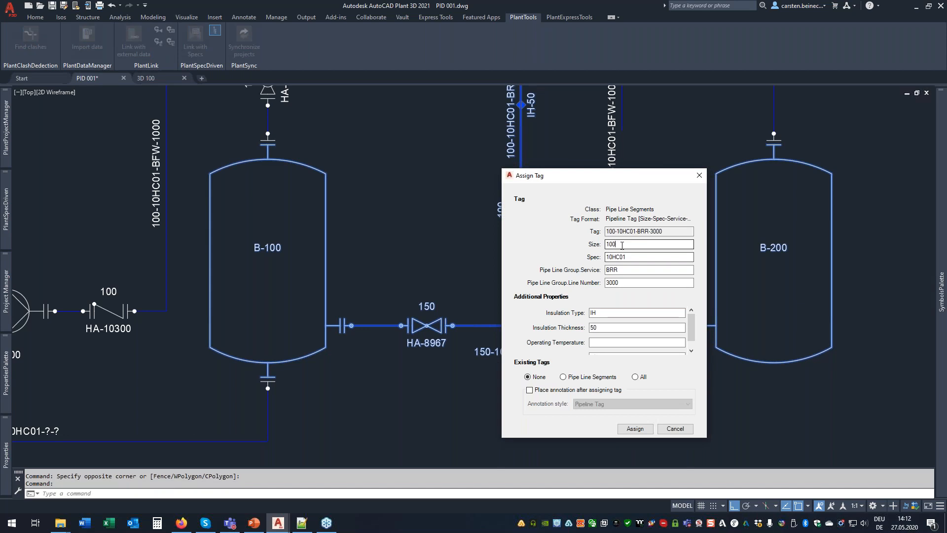
left_click(622, 245)
type("15")
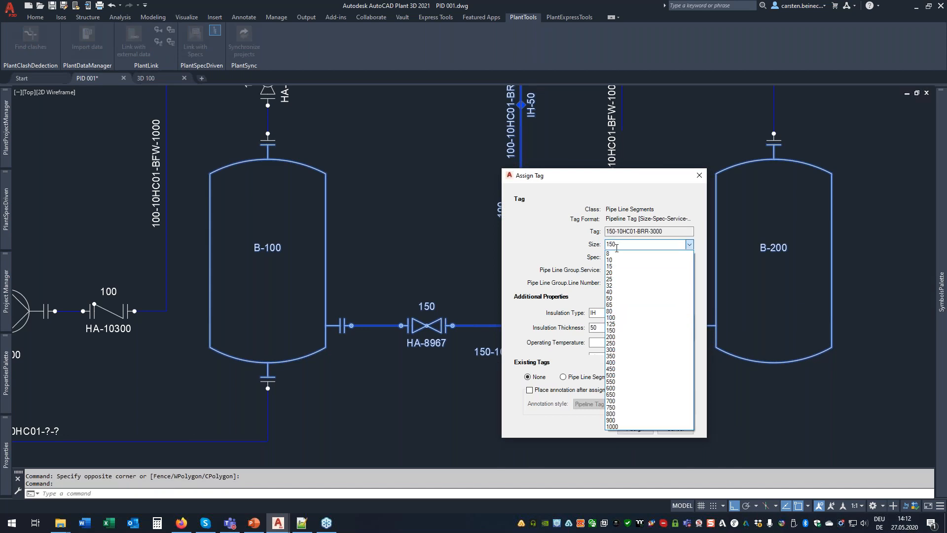
key("Tab")
left_click(639, 430)
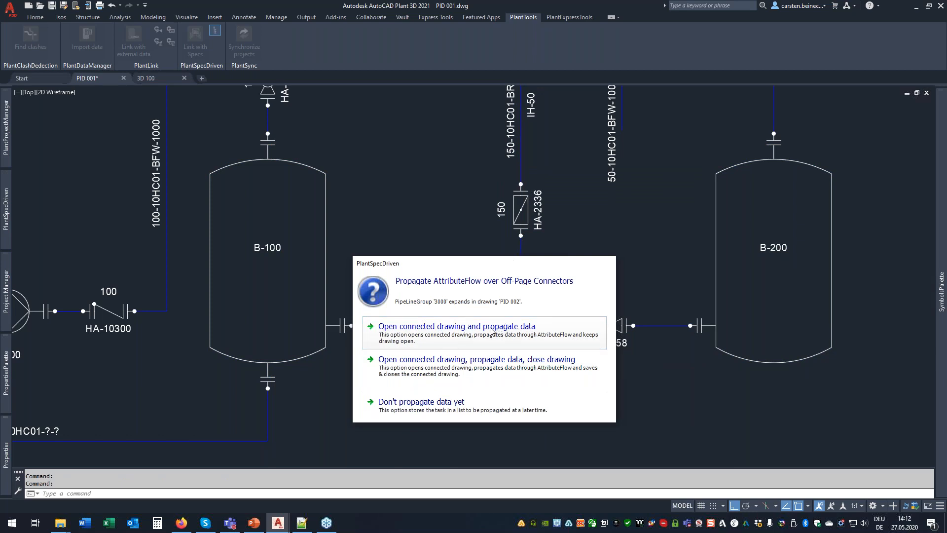
Step: Open the connected drawing PID 002, propagate the line data into it, and check the BRR-3000 line there
left_click(492, 329)
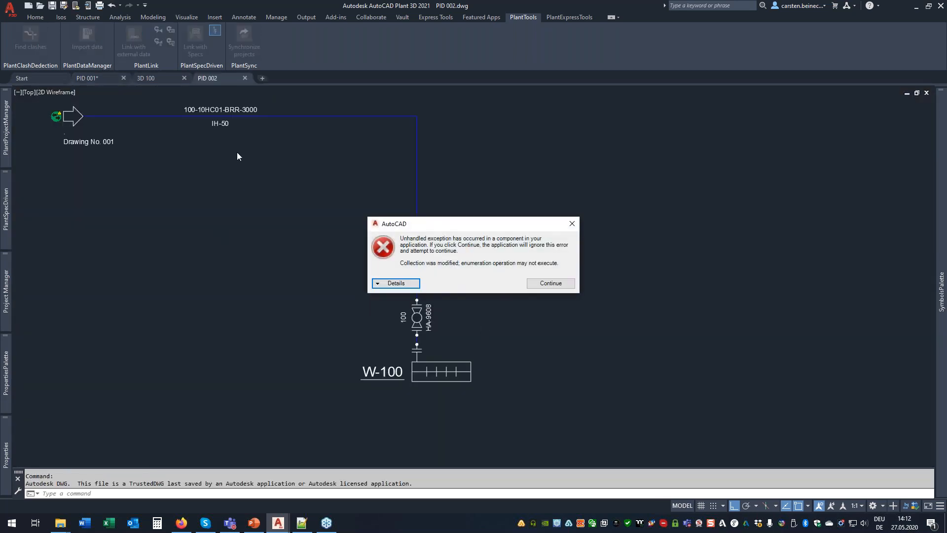
left_click(548, 287)
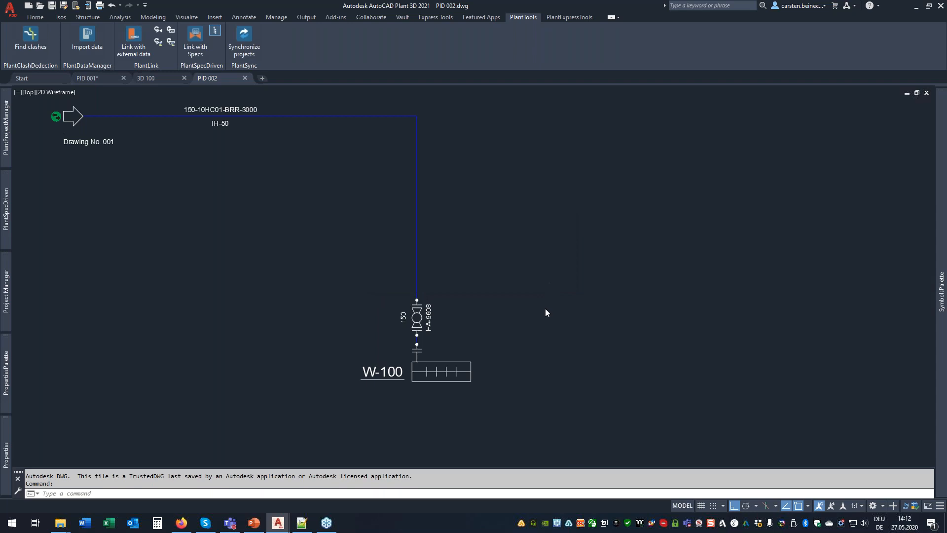
scroll(218, 94, "up", 2)
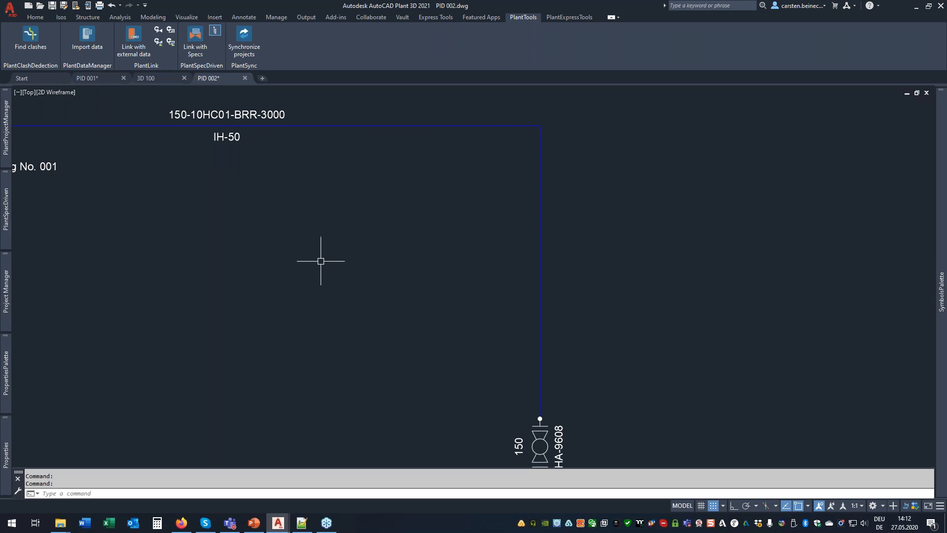
middle_click_drag(328, 302, 346, 289)
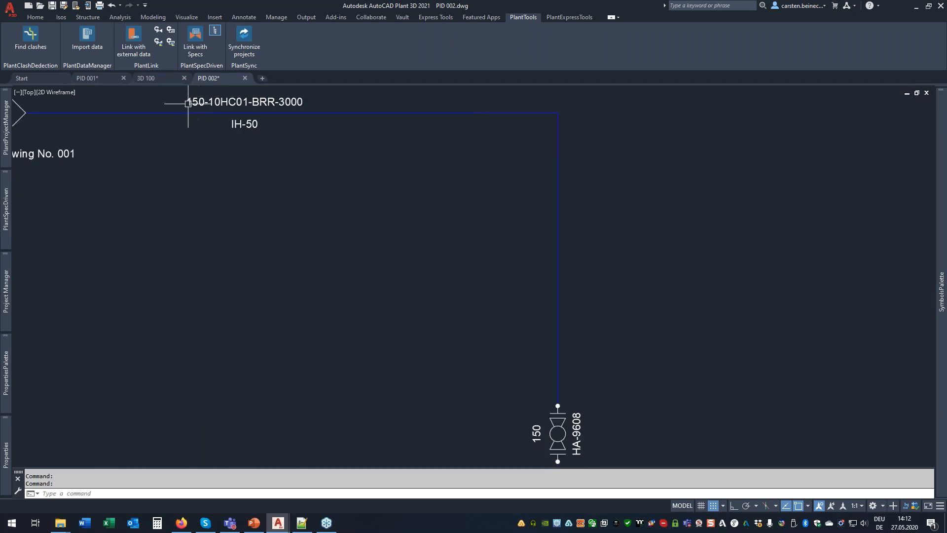
mouse_move(453, 315)
middle_mouse_down()
mouse_move(457, 216)
mouse_move(512, 246)
mouse_move(680, 287)
middle_mouse_up()
Step: Return to the PID 001 drawing and review the BRR-3000 line up to its off-page connector
left_click(147, 78)
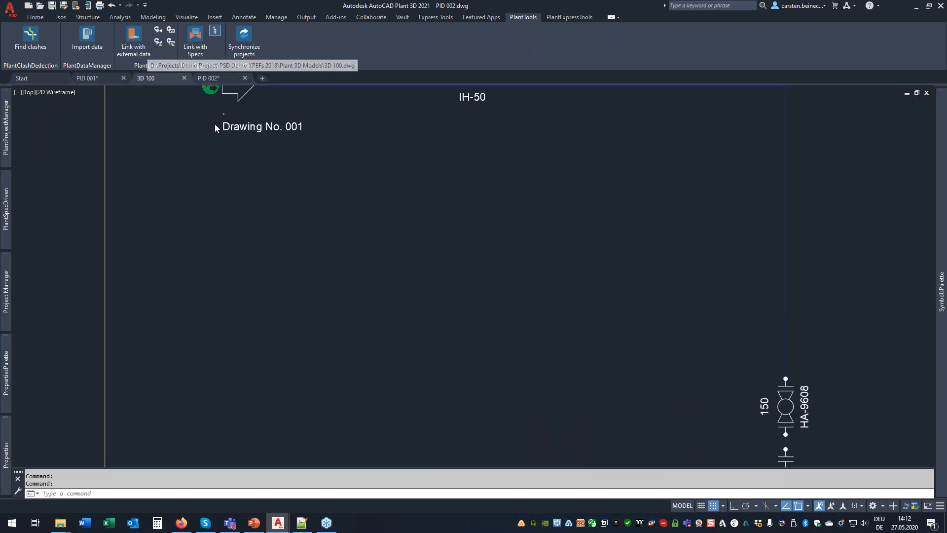
left_click(94, 78)
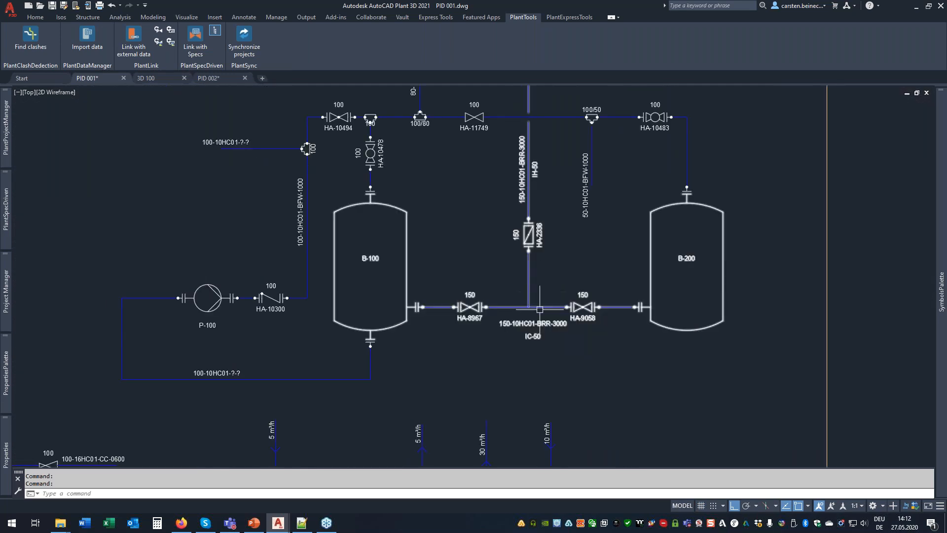
middle_click_drag(541, 208, 541, 330)
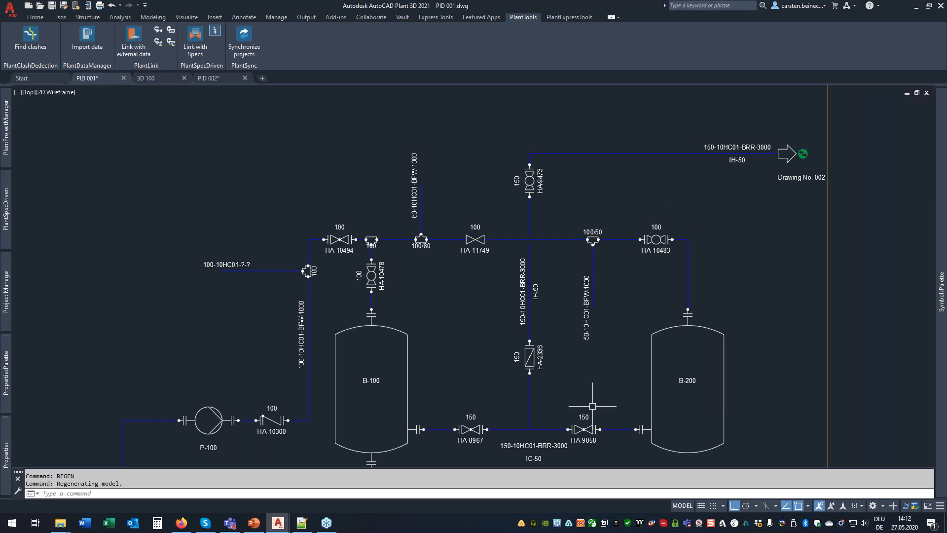
Step: Erase the 10HC01/16HC01 spec break symbol below valve HA-11720, and undo the erasure
middle_click_drag(403, 368, 695, 111)
middle_click_drag(605, 405, 696, 240)
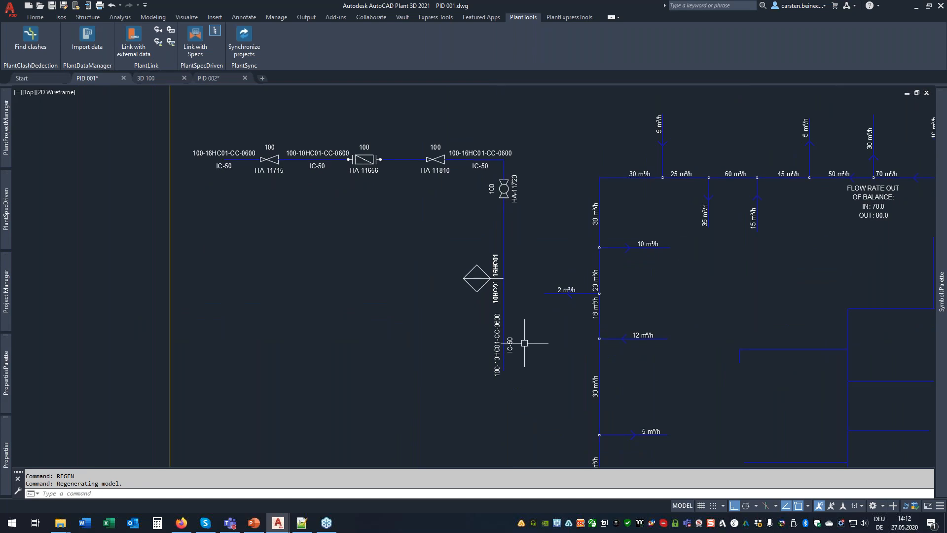
scroll(447, 226, "up", 2)
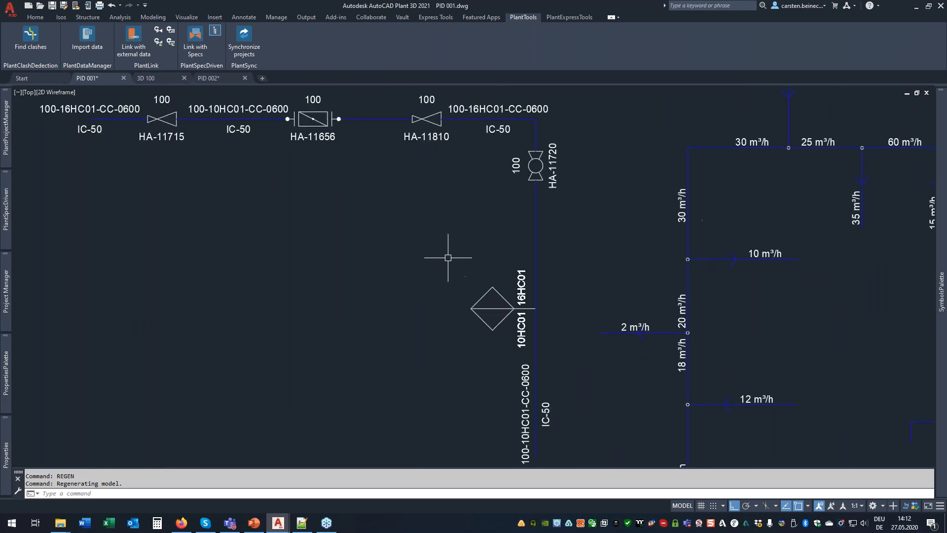
left_click(483, 298)
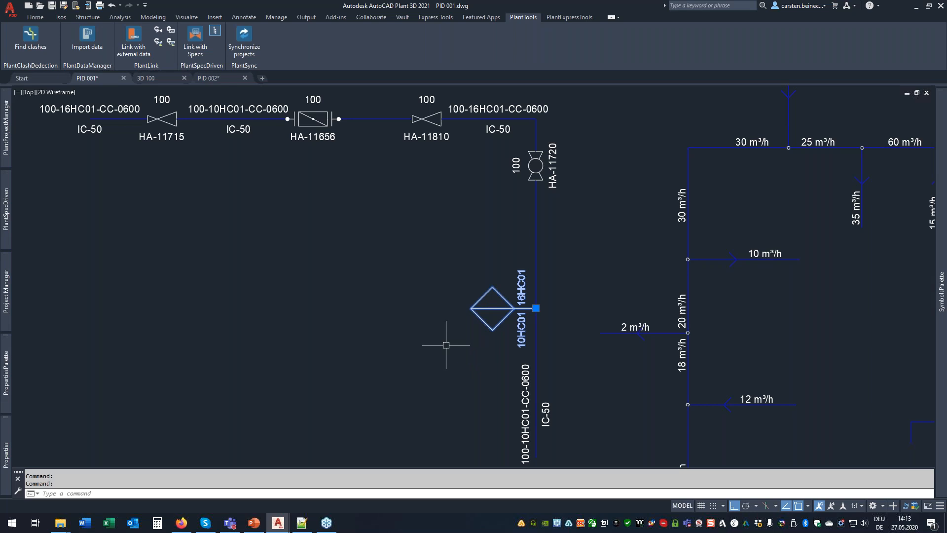
key("Delete")
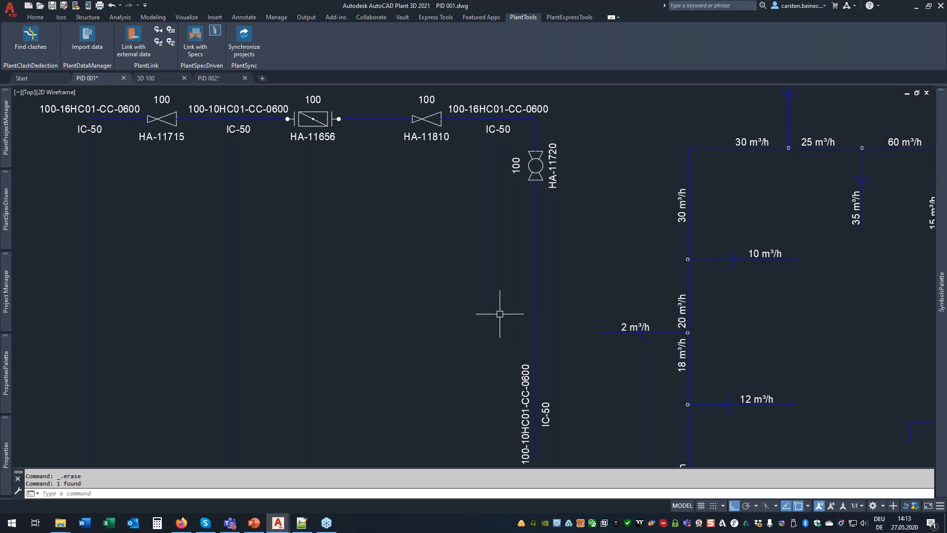
key("ctrl+z")
Step: Assign spec 25HC01 in the tag of the CC-0600 pipe segment below the spec break symbol
left_click(534, 357)
right_click(535, 357)
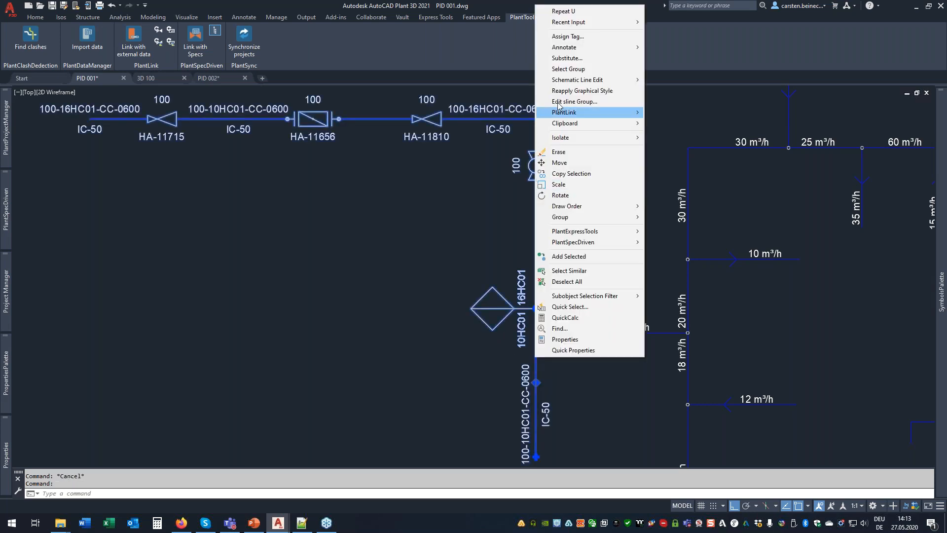
left_click(563, 37)
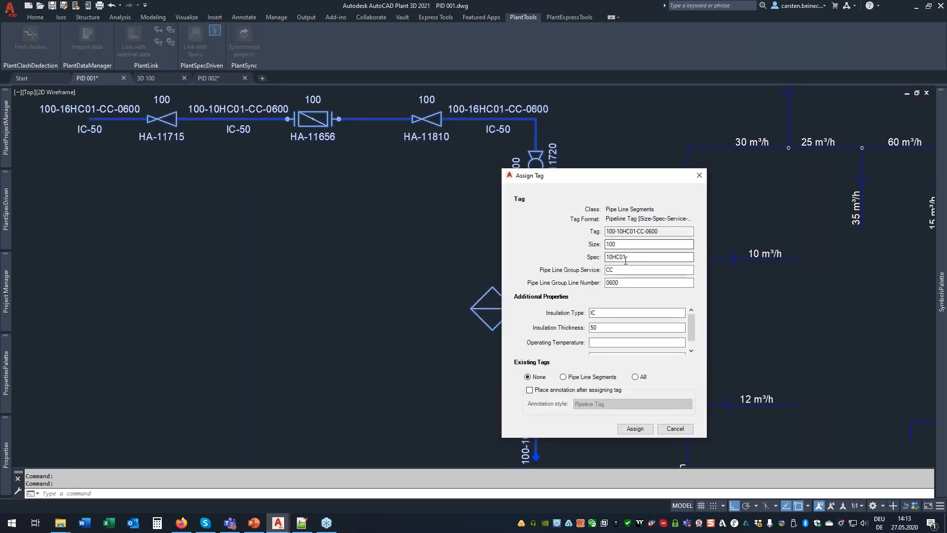
left_click(630, 257)
left_click(642, 279)
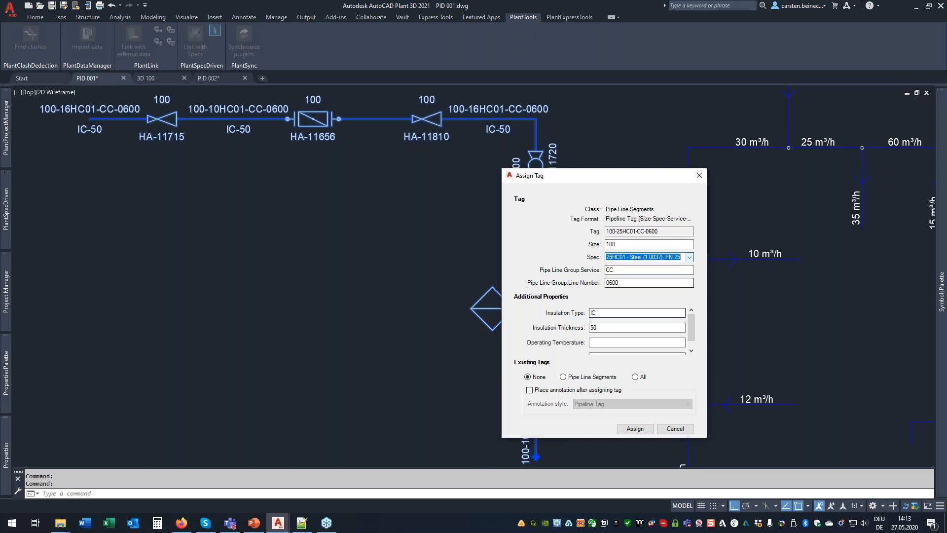
left_click(635, 428)
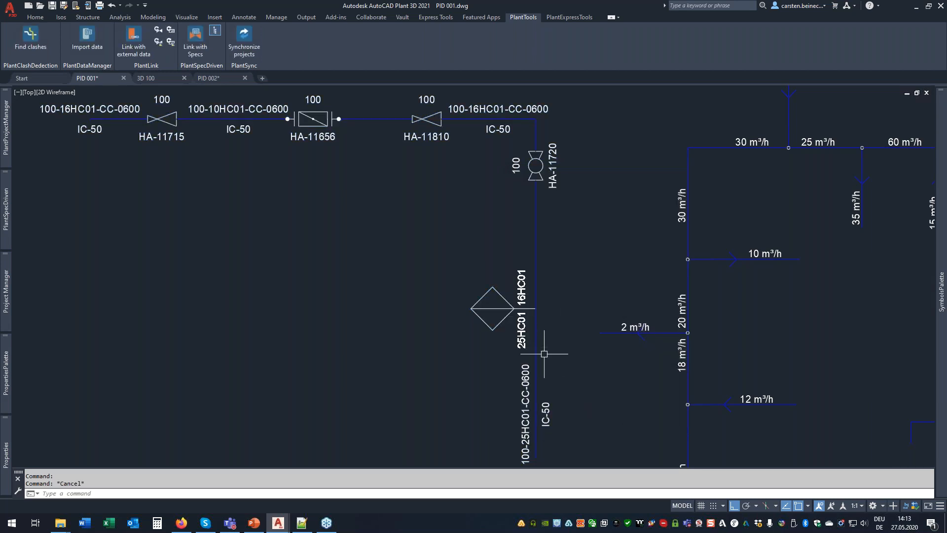
key("Escape")
Step: Delete the 25HC01/16HC01 spec break symbol below valve HA-11720 and select the pipe line it was on
middle_click_drag(522, 272, 526, 222)
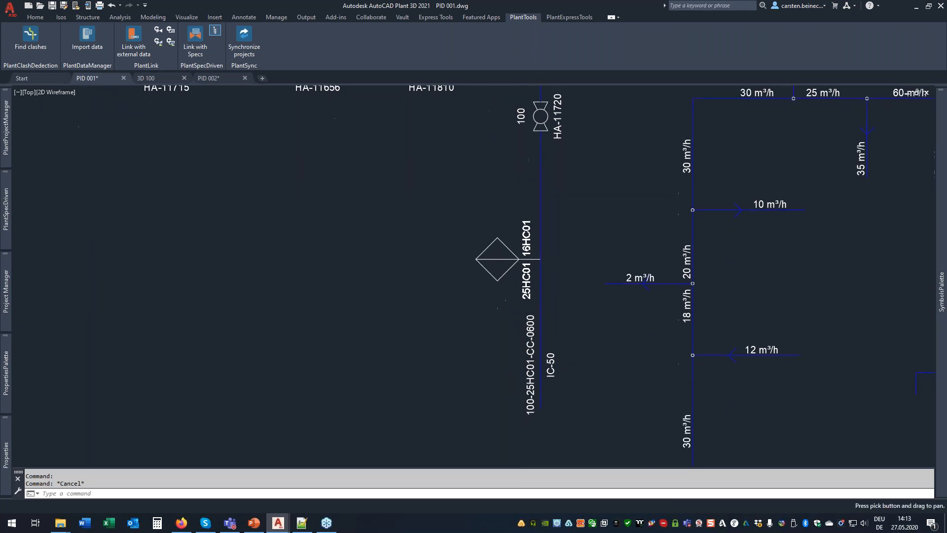
left_click(541, 306)
right_click(540, 306)
key("Escape")
key("Delete")
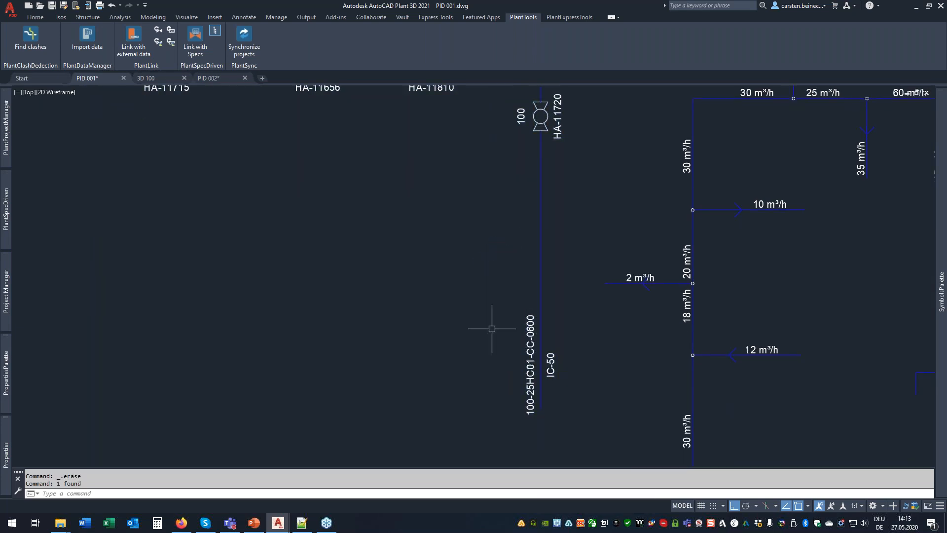
left_click(542, 290)
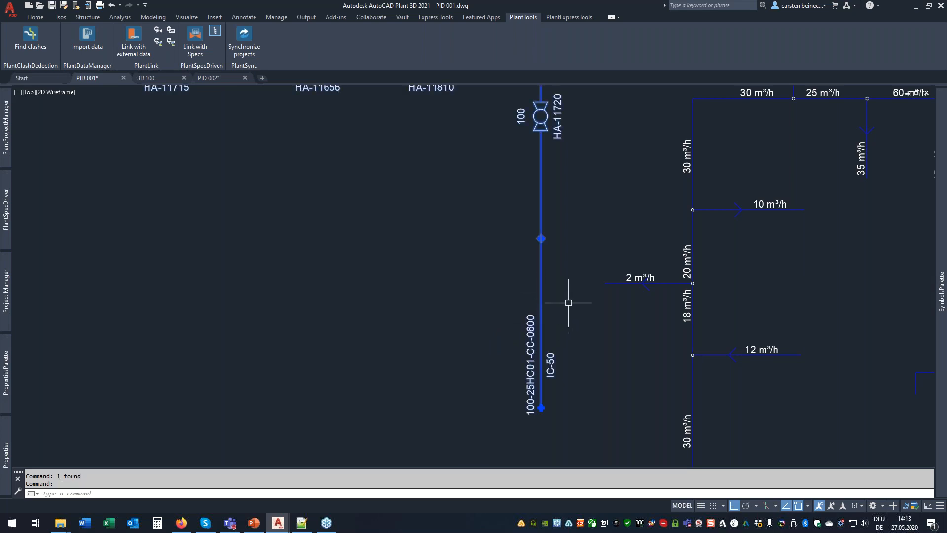
Step: Update all line annotations in the drawing so the vertical CC-0600 line's tag is refreshed
middle_click_drag(566, 304, 574, 365)
key("Escape")
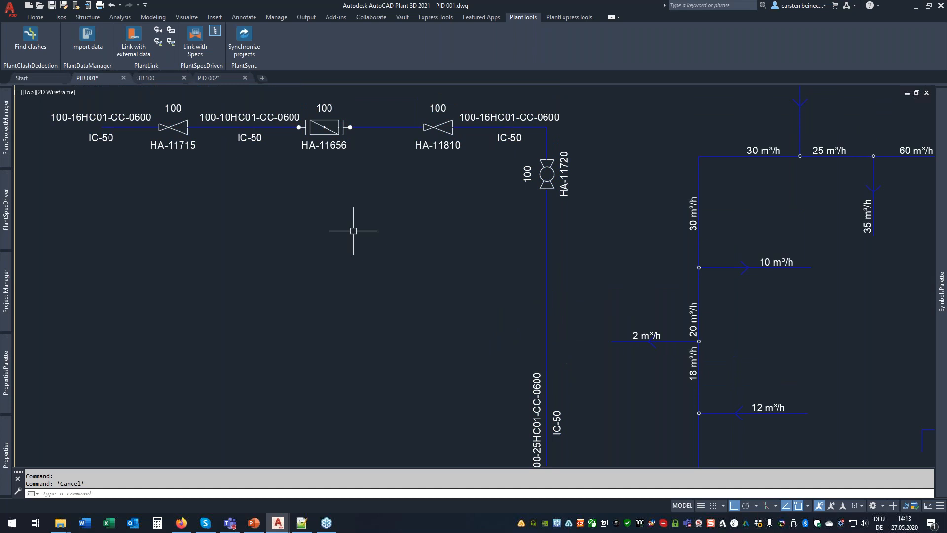
left_click(569, 18)
left_click(177, 40)
mouse_move(531, 373)
middle_mouse_down()
mouse_move(533, 287)
mouse_move(545, 372)
middle_mouse_up()
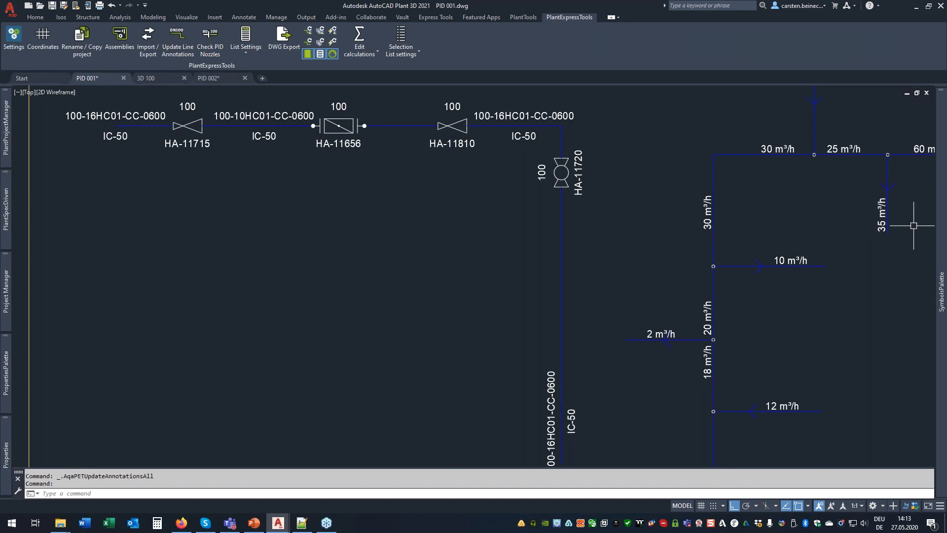
Step: Place a spec break symbol from the line breakers class on the vertical CC-0600 line below valve HA-11720
mouse_move(944, 203)
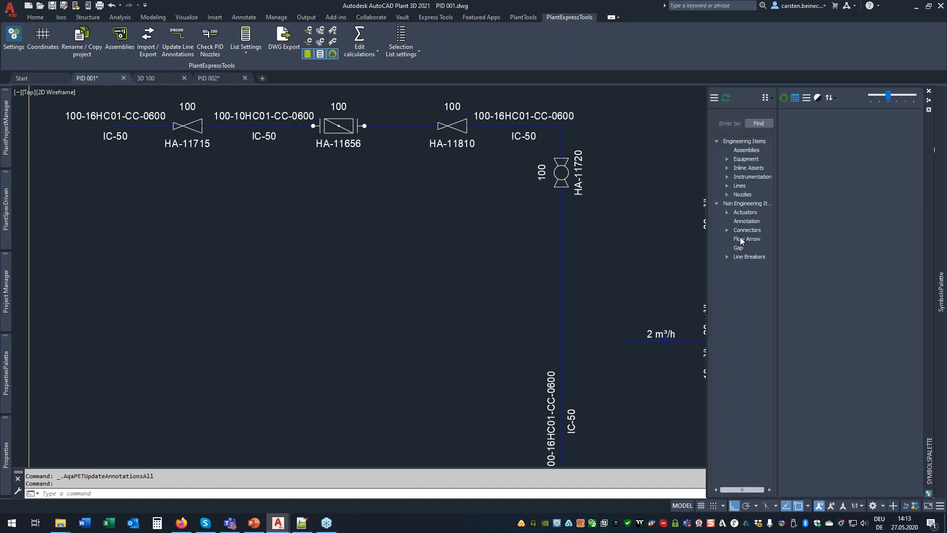
left_click(745, 256)
left_click(867, 124)
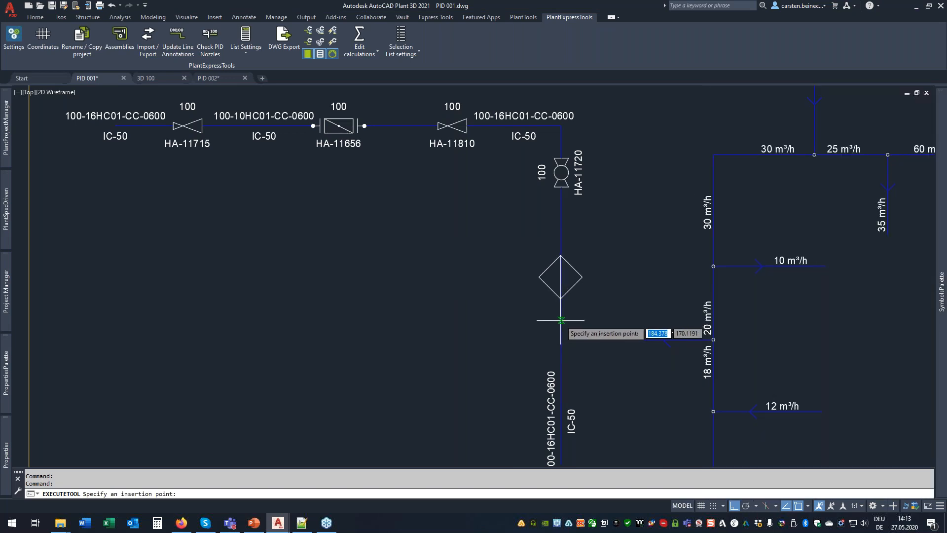
left_click(562, 321)
Step: Assign spec 25HC01 in the tag of the CC-0600 line segment below the new spec break symbol
left_click(562, 354)
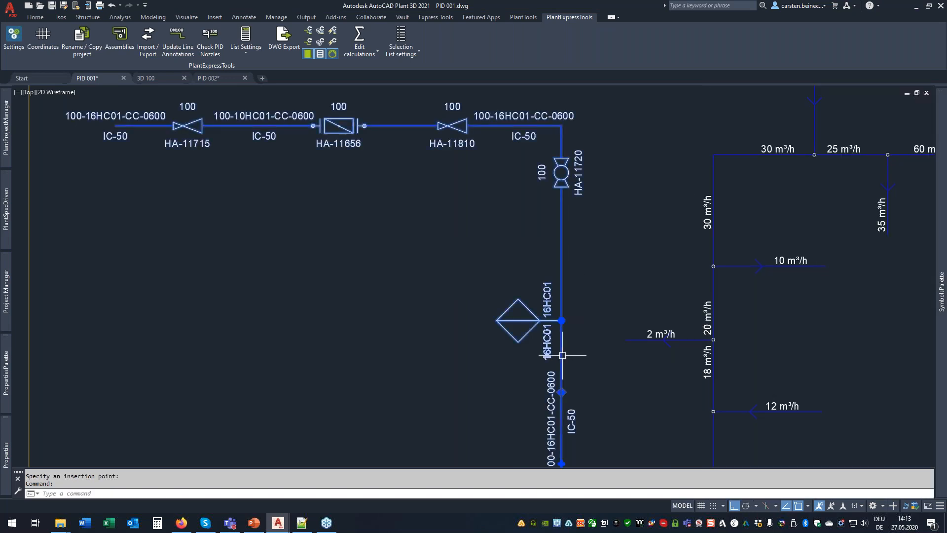
right_click(562, 355)
left_click(595, 35)
left_click(621, 257)
left_click(621, 279)
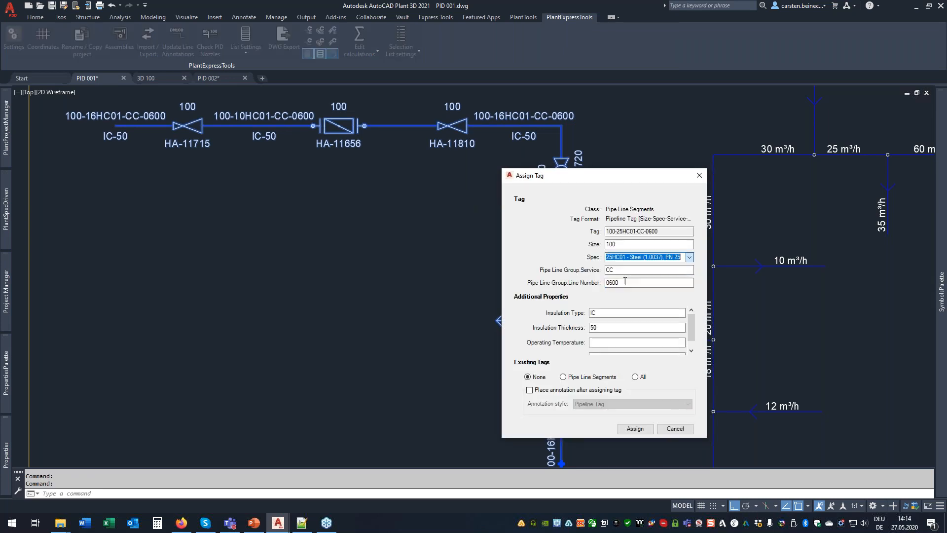
left_click(635, 429)
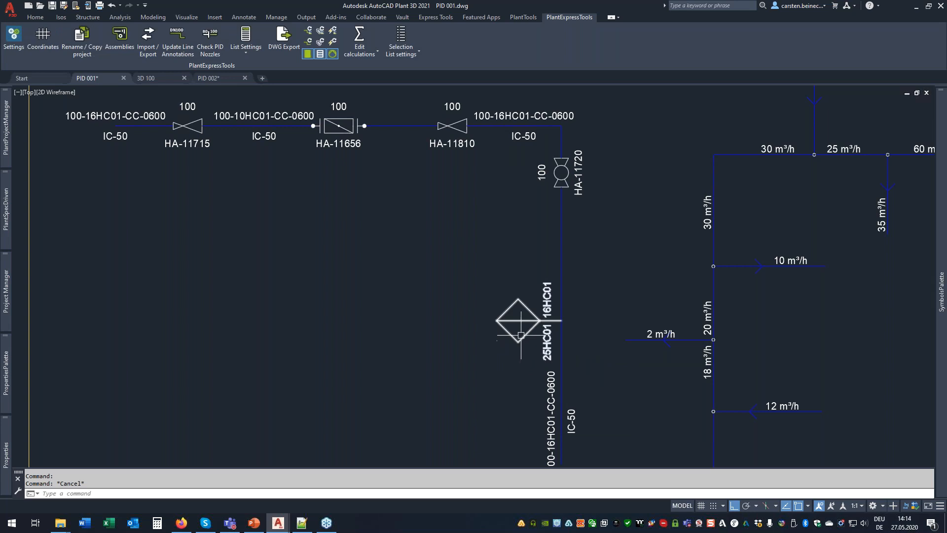
Step: Erase the 16HC01/25HC01 spec break symbol from the vertical line and check the extent of the CC-0600 segment
key("Delete")
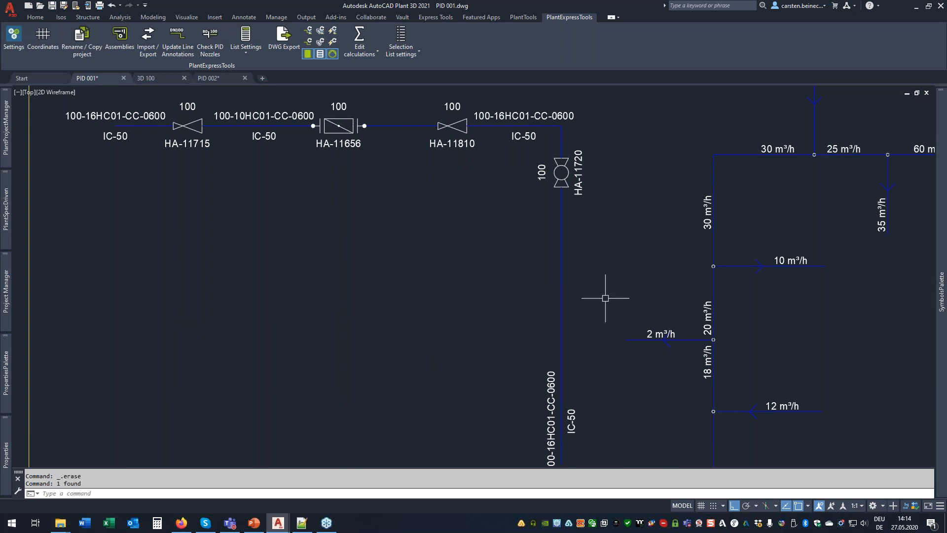
scroll(605, 215, "down", 2)
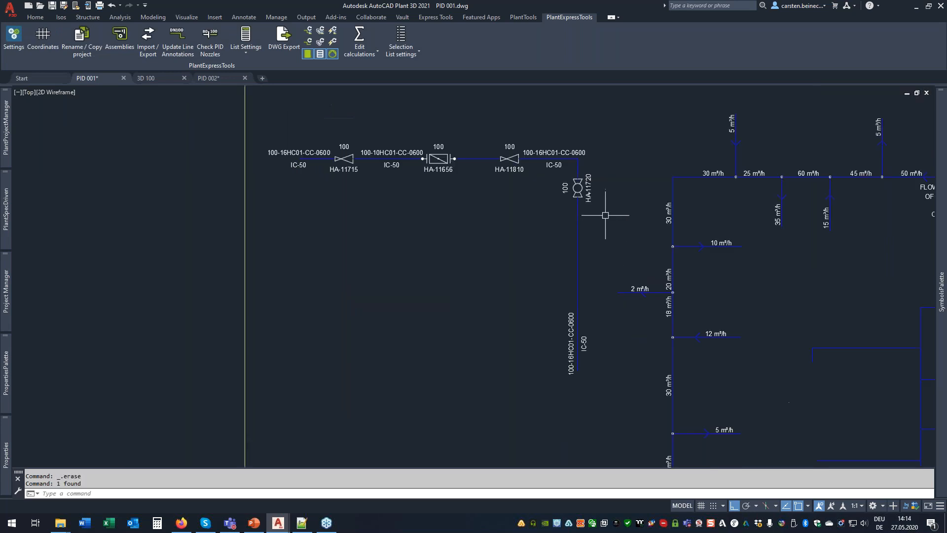
left_click(578, 269)
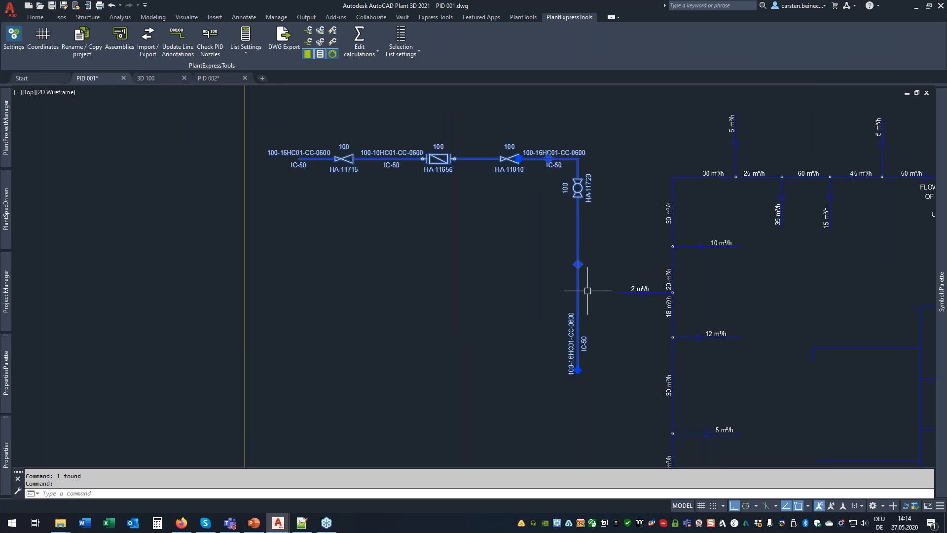
middle_click_drag(475, 192, 486, 271)
key("Escape")
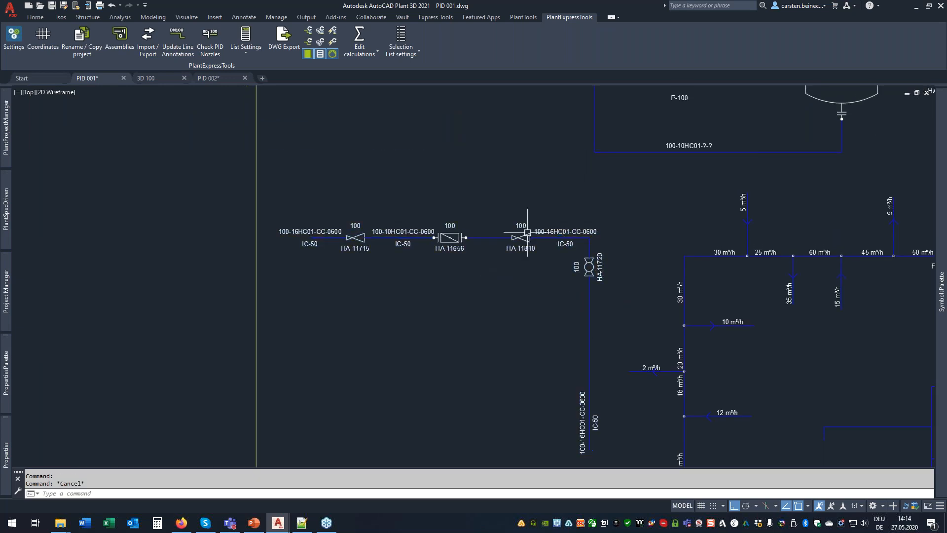
Step: Delete valve HA-11810 from the horizontal CC-0600 line
scroll(527, 232, "up", 4)
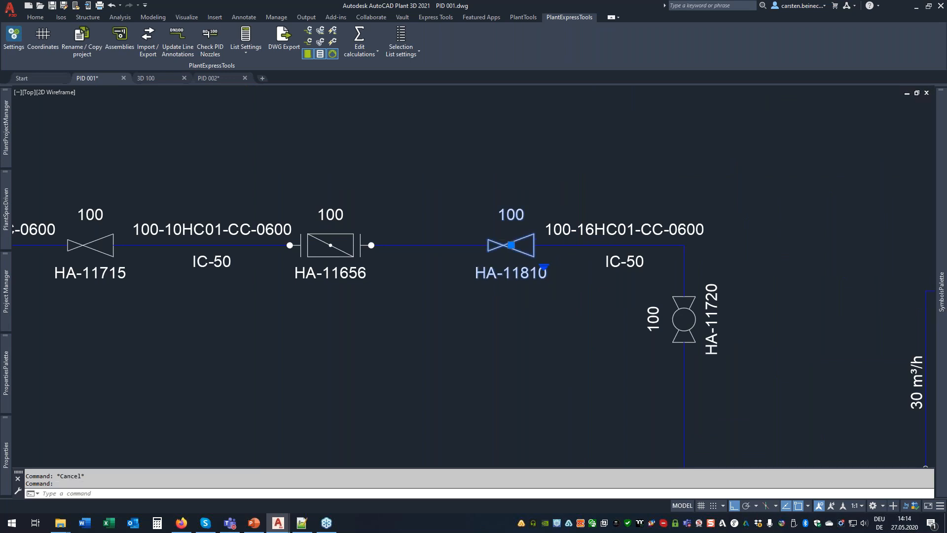
key("Delete")
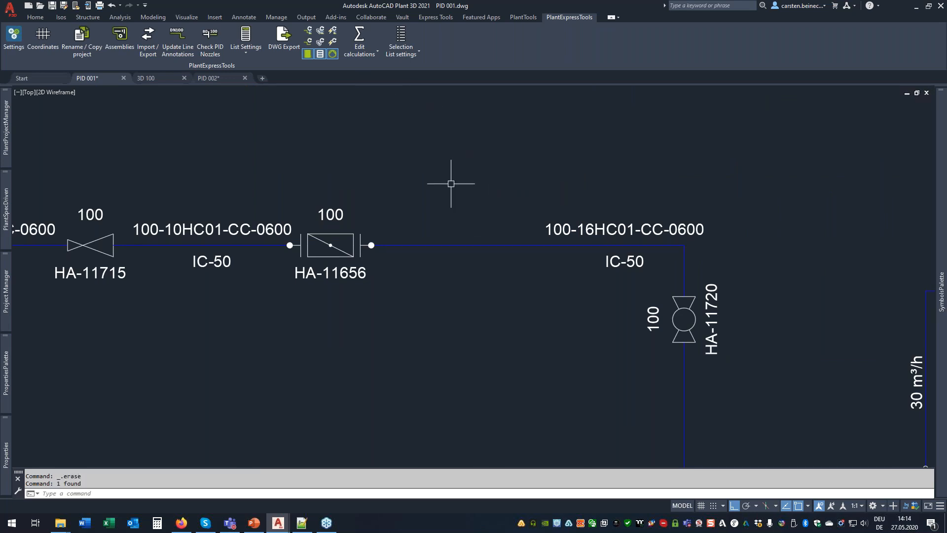
scroll(451, 183, "down", 2)
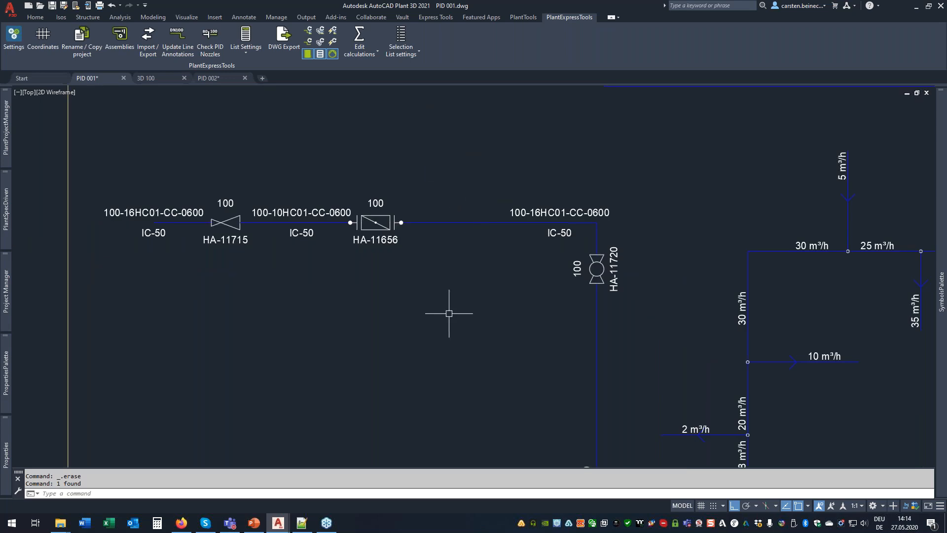
scroll(405, 206, "down", 2)
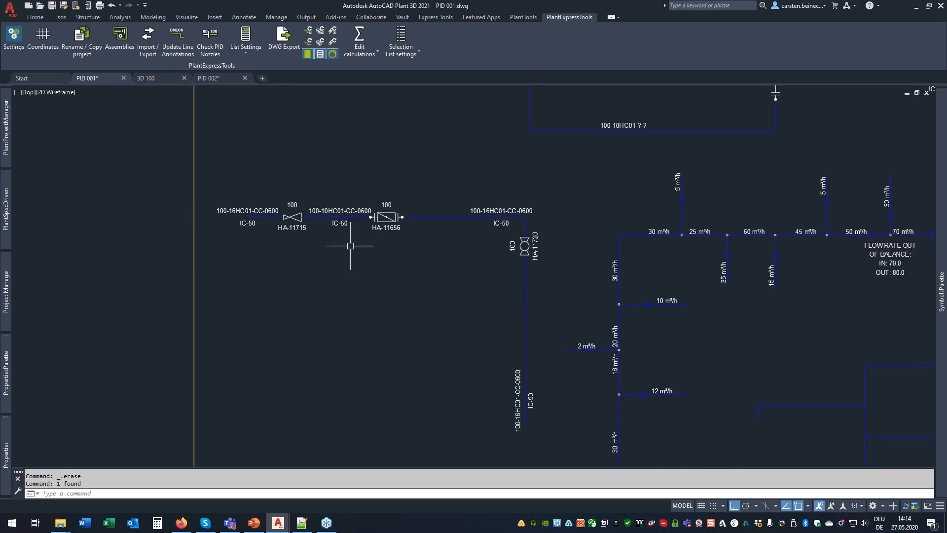
Step: Select valve HA-11715 and examine its inlet and outlet operating pressures in its properties
scroll(293, 217, "up", 5)
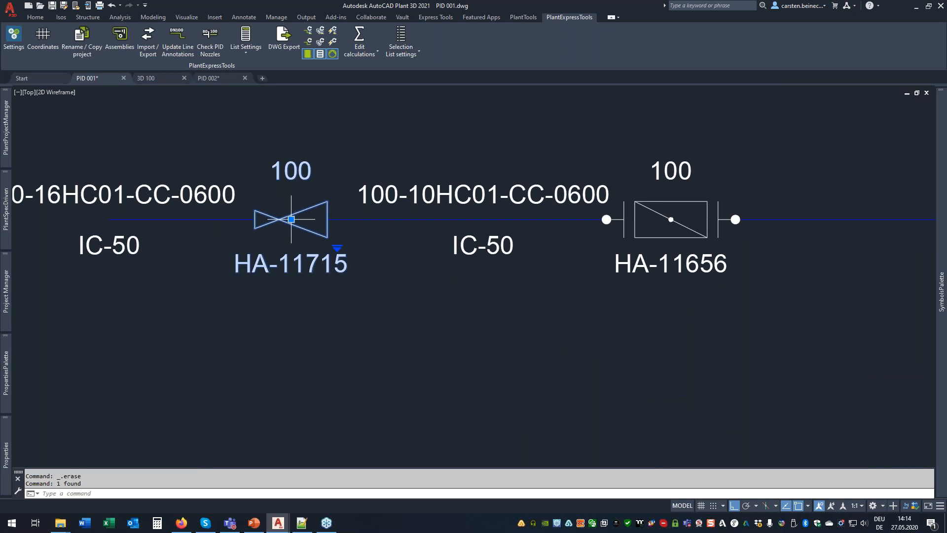
mouse_move(4, 456)
scroll(132, 385, "down", 6)
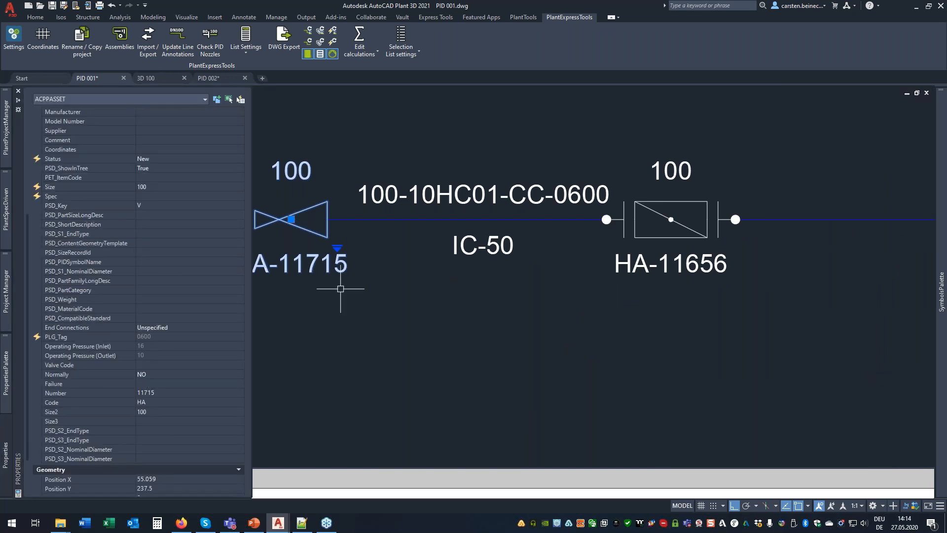
middle_click_drag(319, 281, 482, 295)
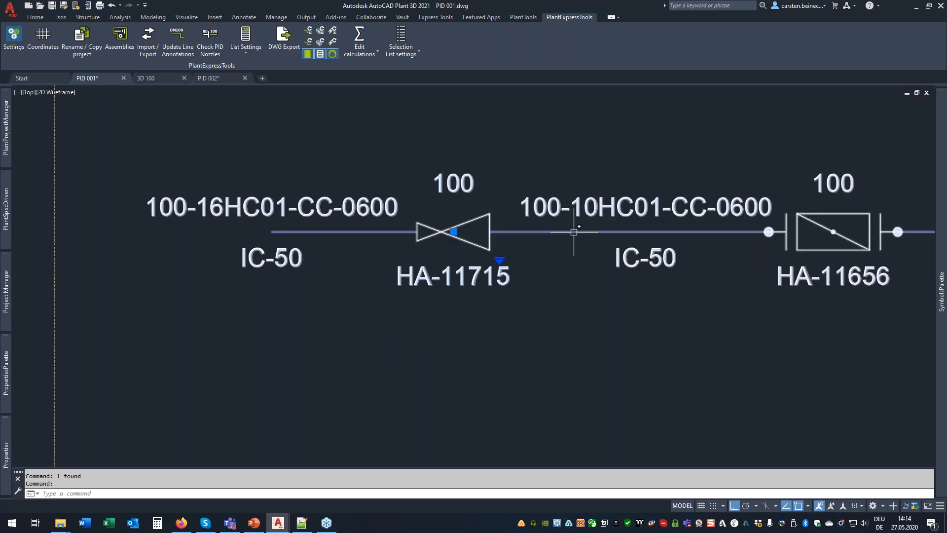
mouse_move(573, 232)
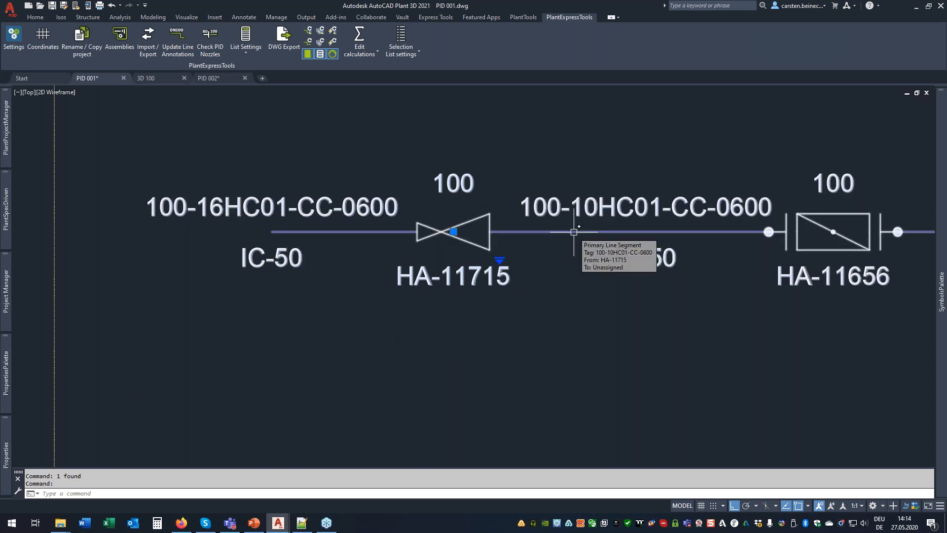
mouse_move(487, 216)
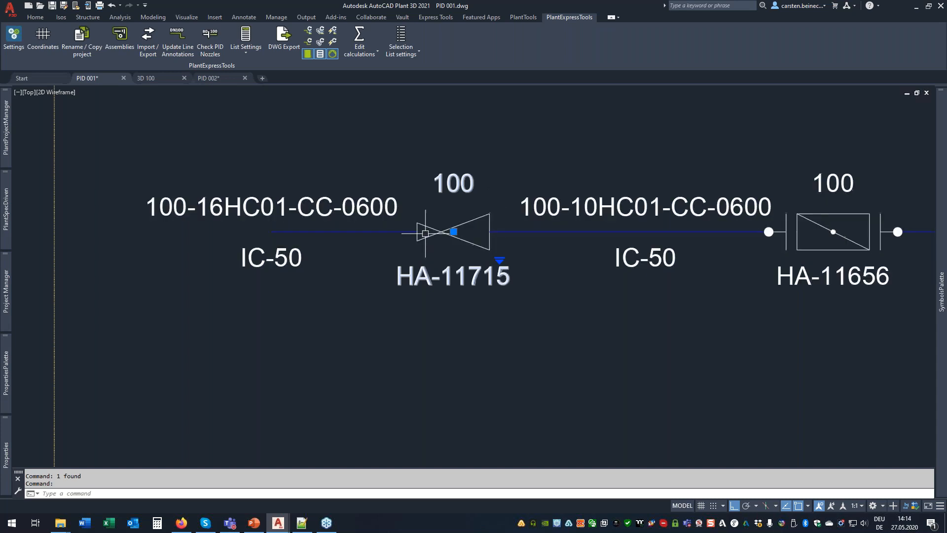
mouse_move(5, 441)
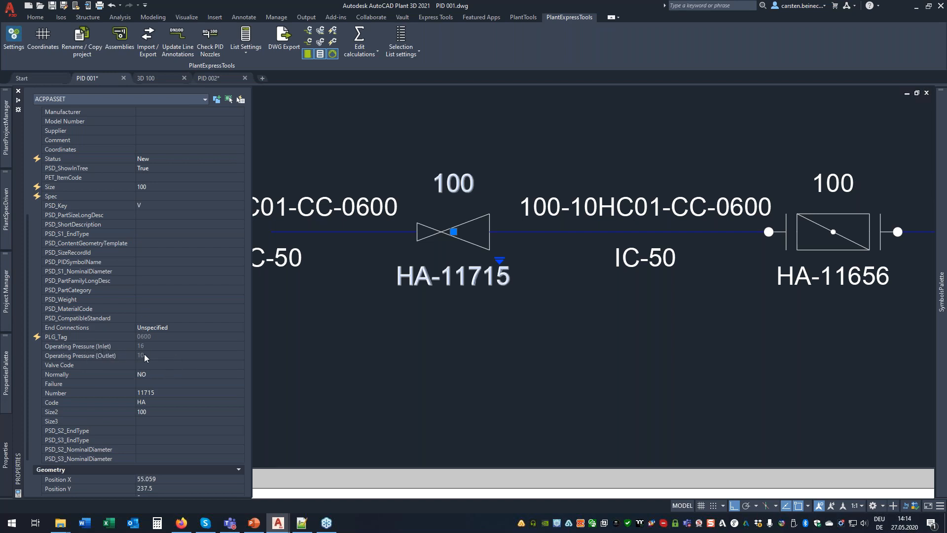
Step: Select butterfly valve HA-11656, examine its spec and operating pressure properties, and review the adjoining CC-0600 line
middle_click_drag(750, 302, 575, 317)
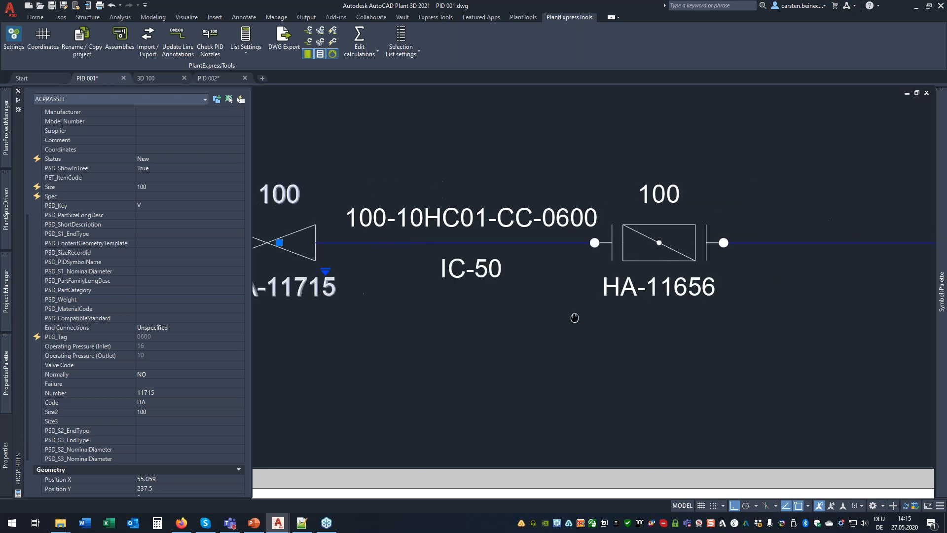
key("Escape")
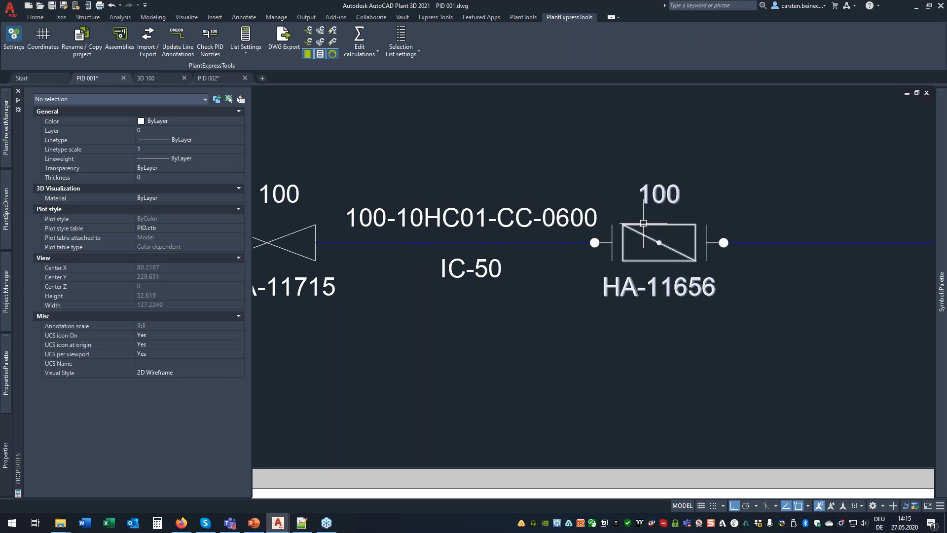
mouse_move(643, 223)
left_click(637, 258)
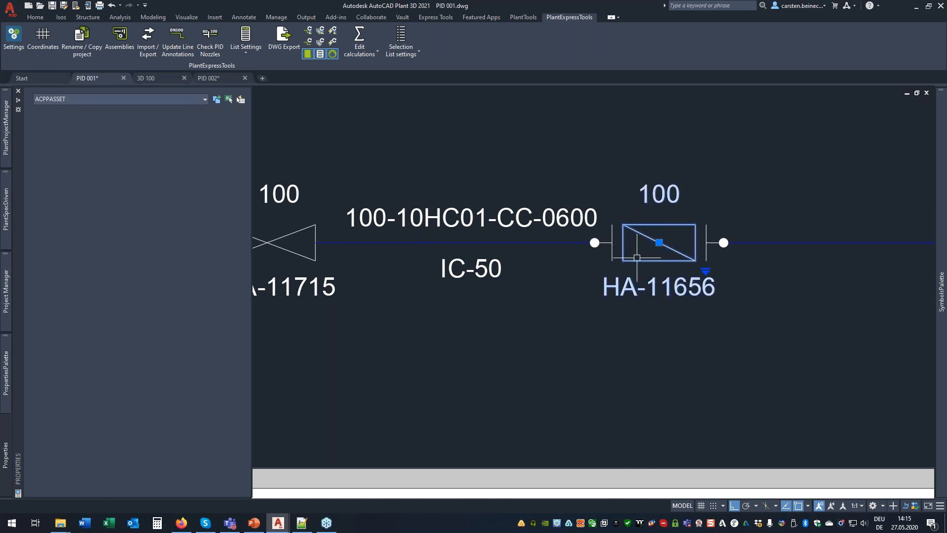
scroll(169, 383, "down", 5)
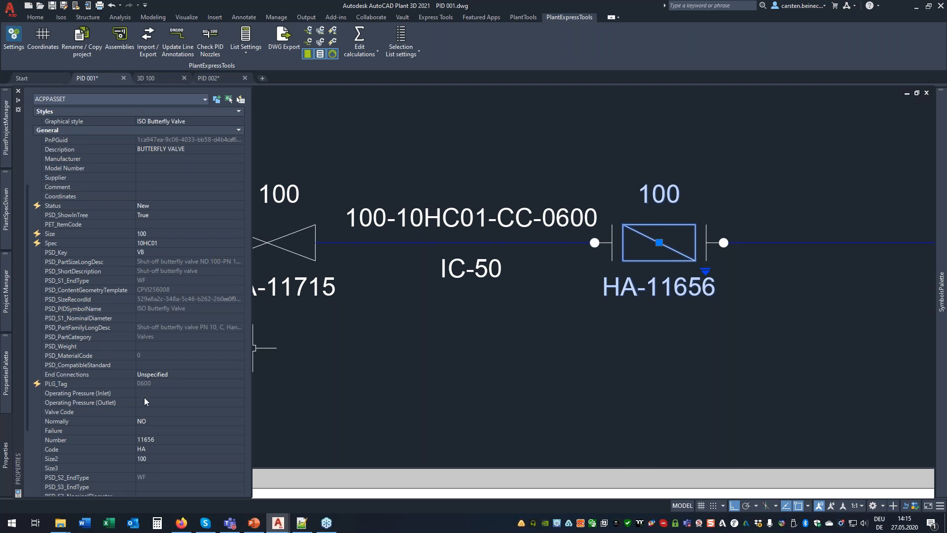
scroll(641, 335, "down", 3)
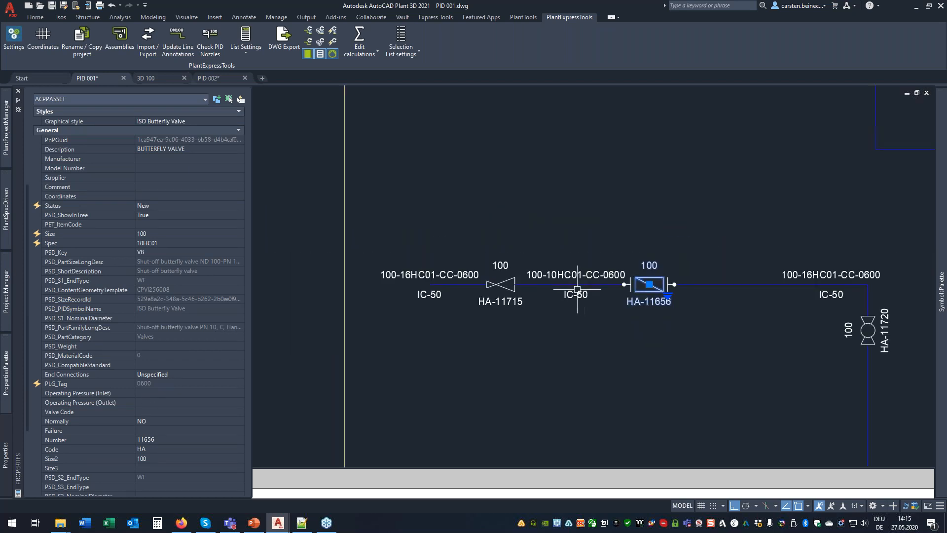
middle_click_drag(801, 363, 687, 259)
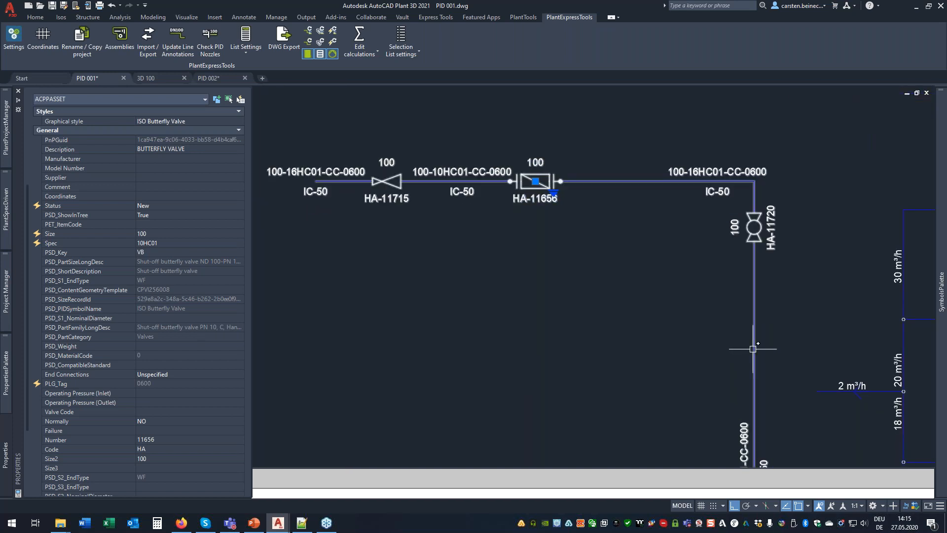
scroll(626, 321, "down", 2)
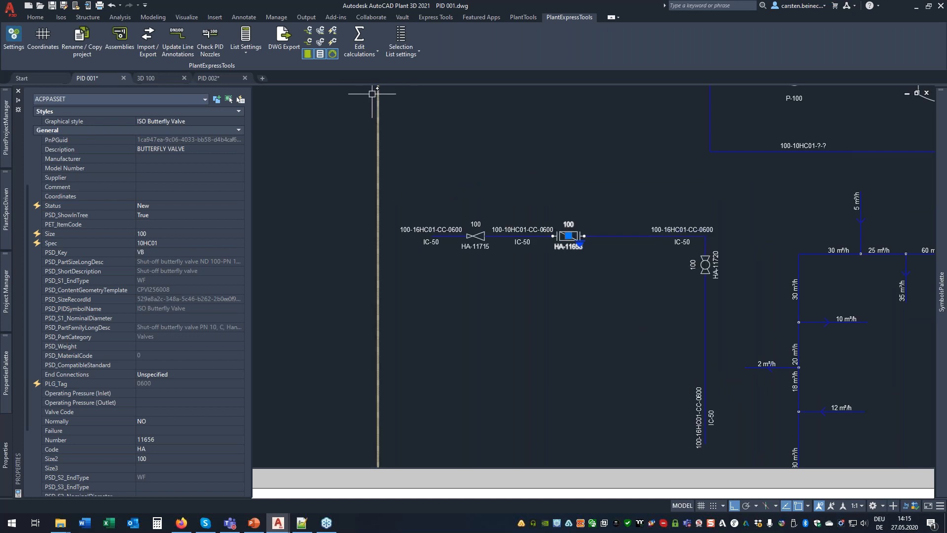
Step: Review the copy-paste and palette options in the PlantSpecDriven settings, and close the dialogs without changes
left_click(521, 17)
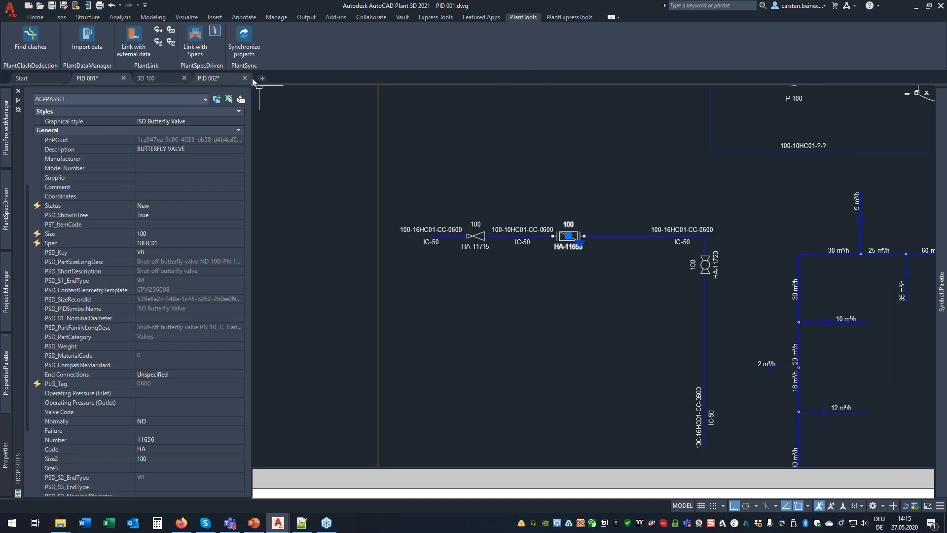
left_click(187, 37)
left_click(306, 122)
left_click(315, 134)
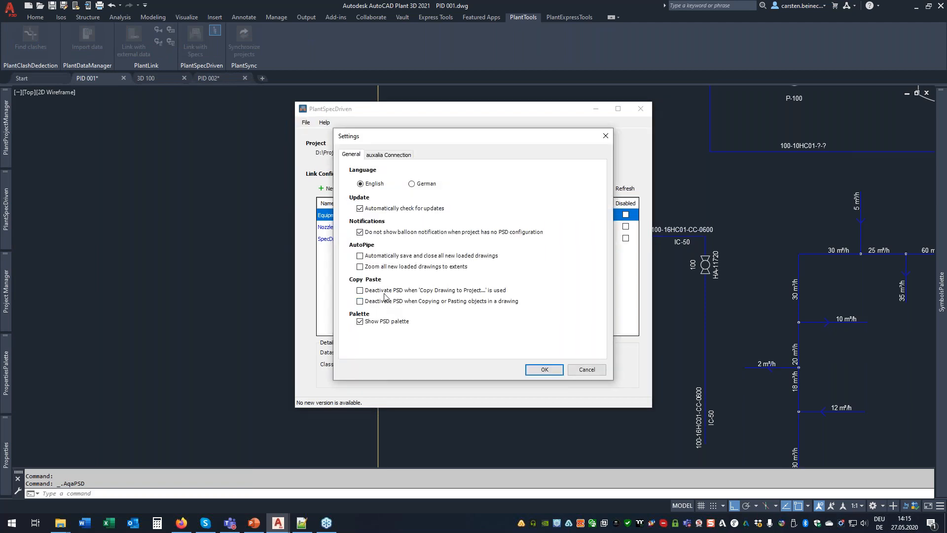
left_click(587, 370)
left_click(306, 122)
left_click(315, 132)
left_click(606, 136)
left_click(641, 109)
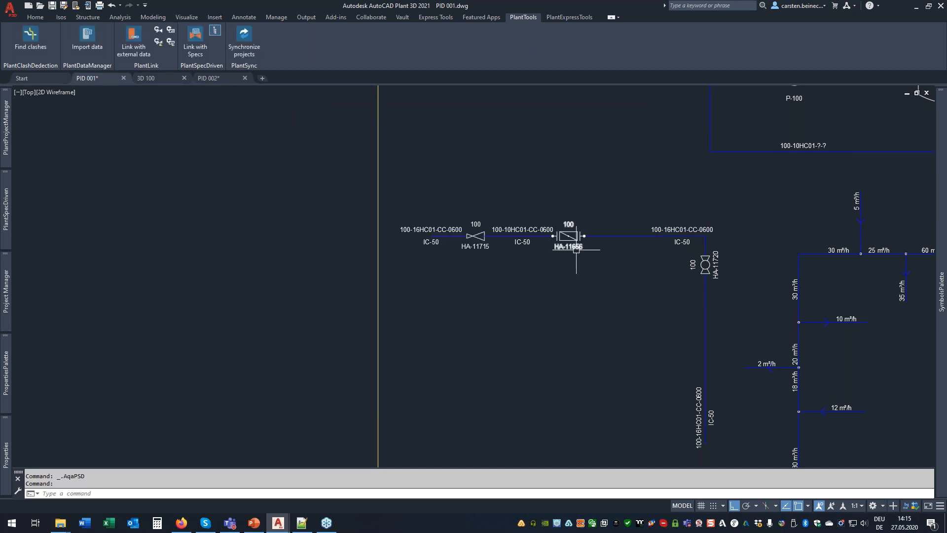
Step: Run a PlantSpecDriven command on drawing PID 001 in its project tree and dismiss the dialog
scroll(410, 233, "down", 2)
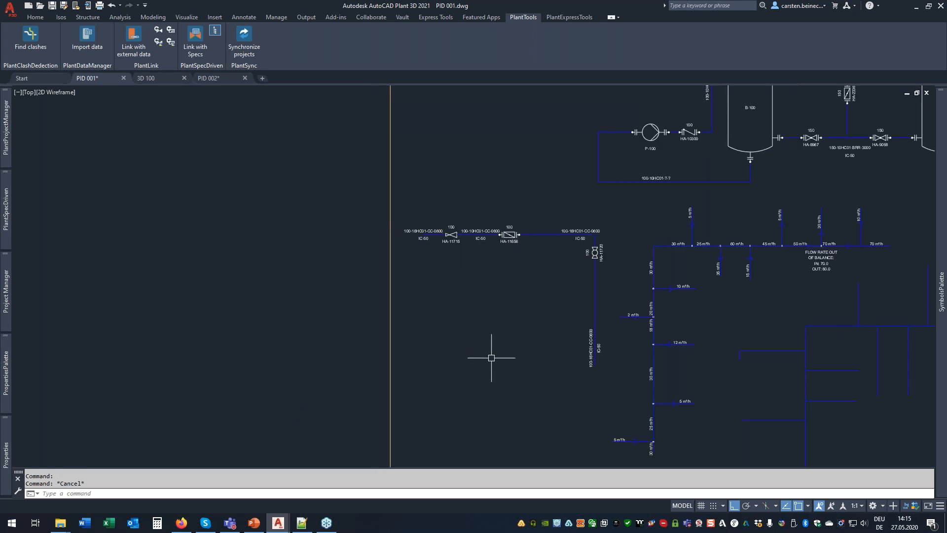
middle_click_drag(594, 300, 446, 298)
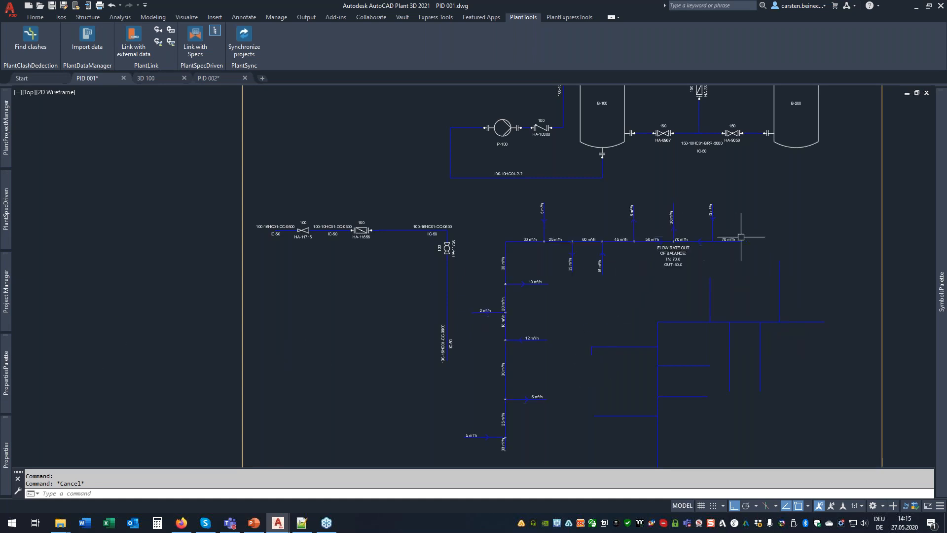
scroll(750, 237, "up", 3)
middle_click_drag(208, 344, 97, 259)
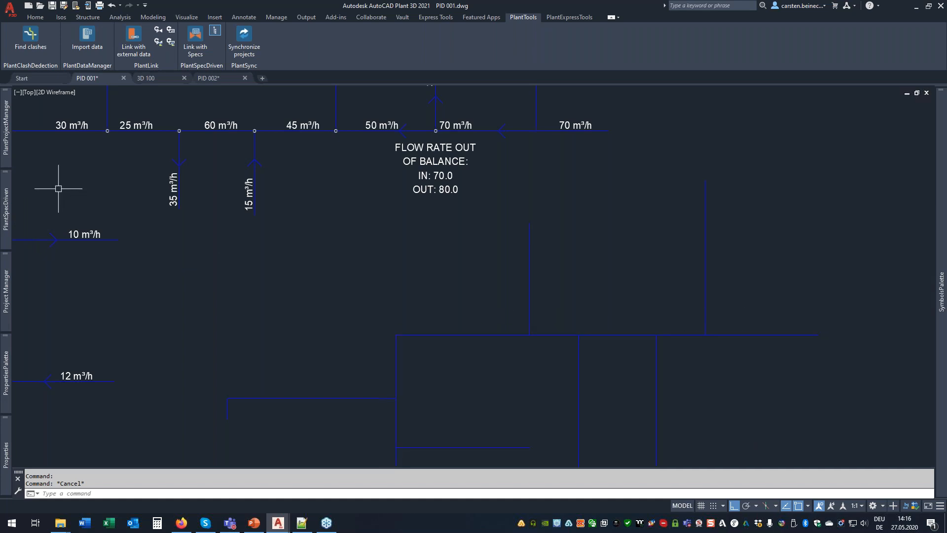
mouse_move(9, 212)
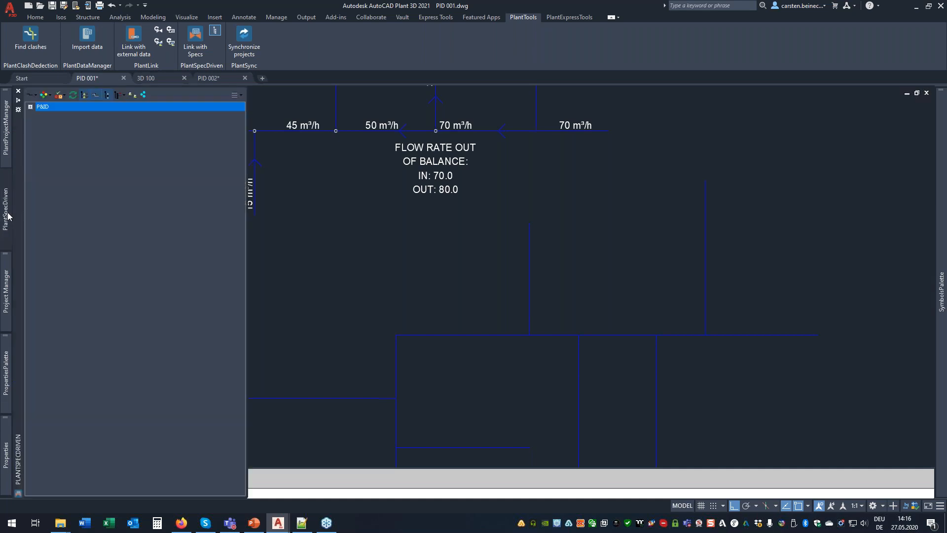
right_click(51, 124)
left_click(78, 163)
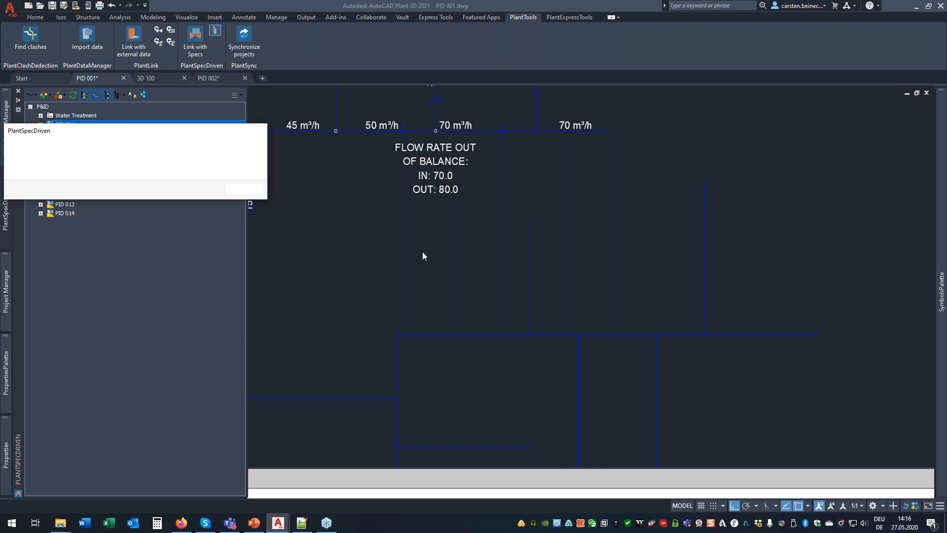
left_click(244, 189)
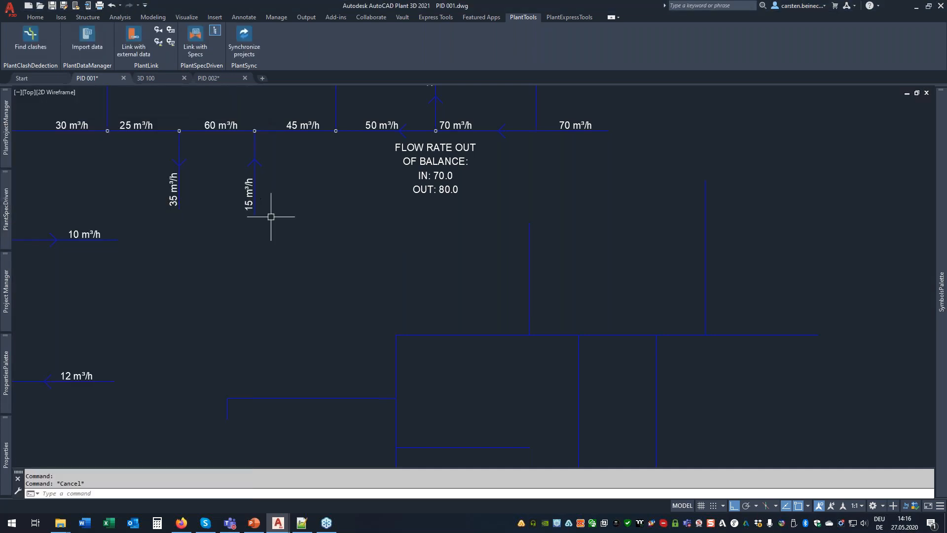
scroll(538, 276, "down", 5)
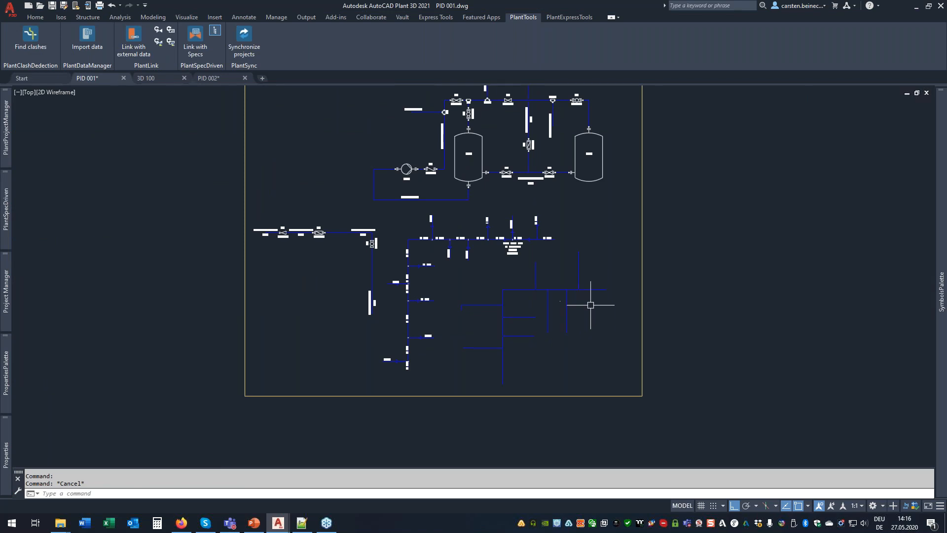
scroll(583, 284, "up", 2)
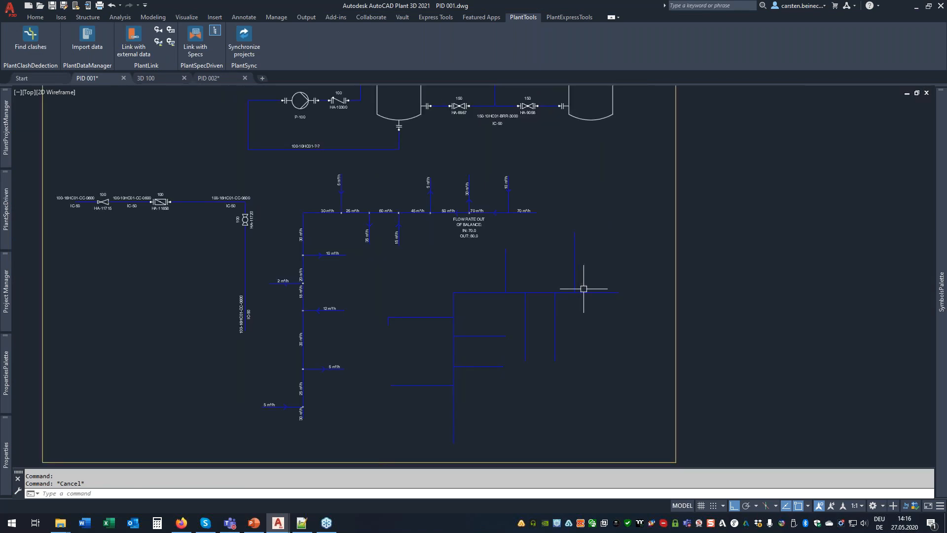
mouse_move(547, 255)
middle_mouse_down()
mouse_move(550, 318)
mouse_move(583, 319)
middle_mouse_up()
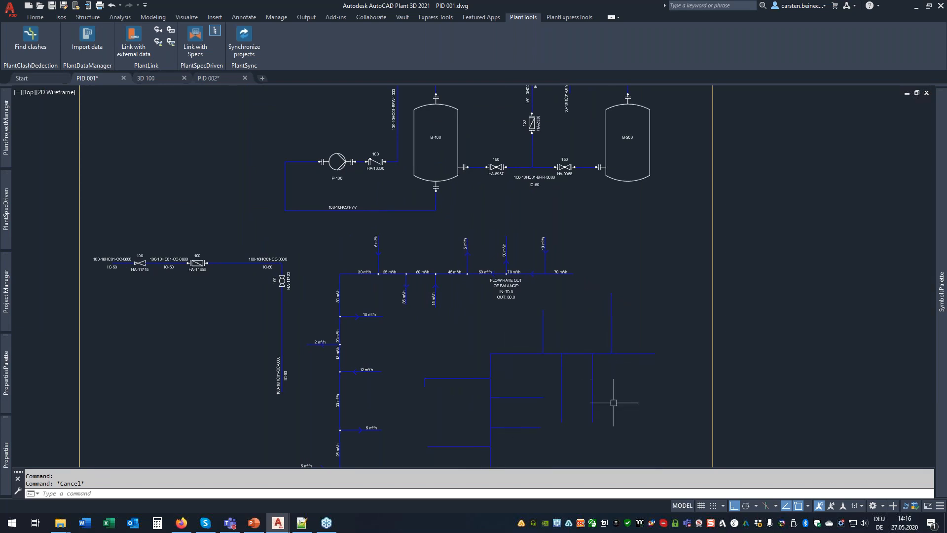
scroll(555, 269, "up", 4)
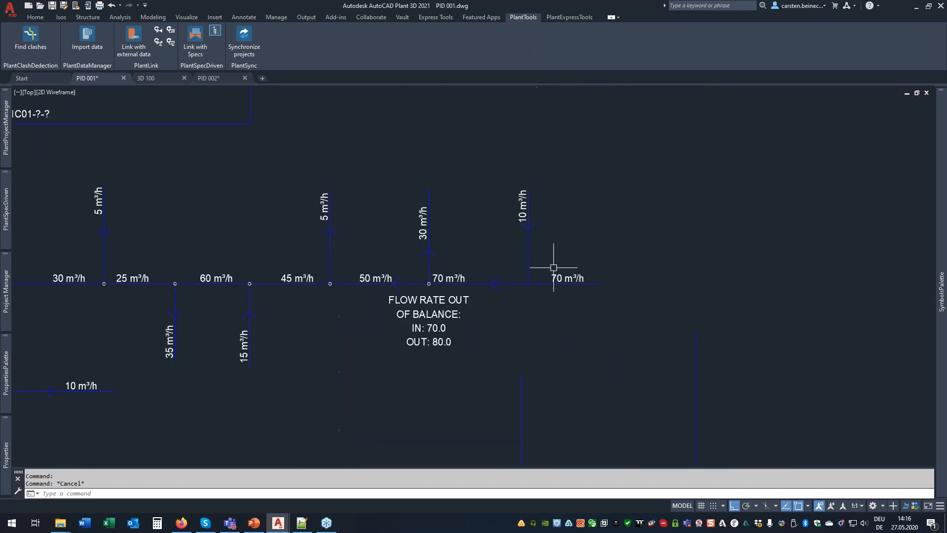
scroll(505, 237, "down", 4)
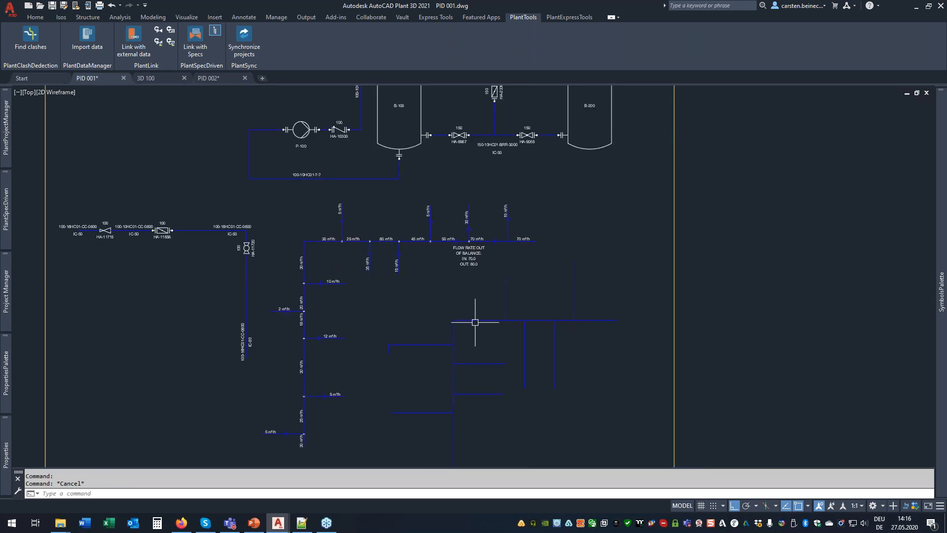
middle_click_drag(482, 198, 506, 339)
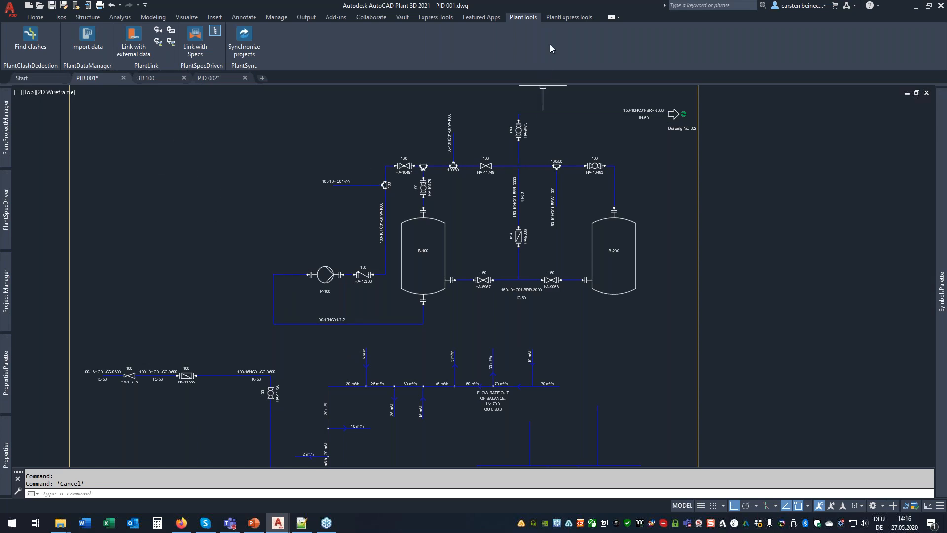
Step: Select pump P-100 and pin the PropertiesPalette open beside the drawing to show its properties
left_click(574, 17)
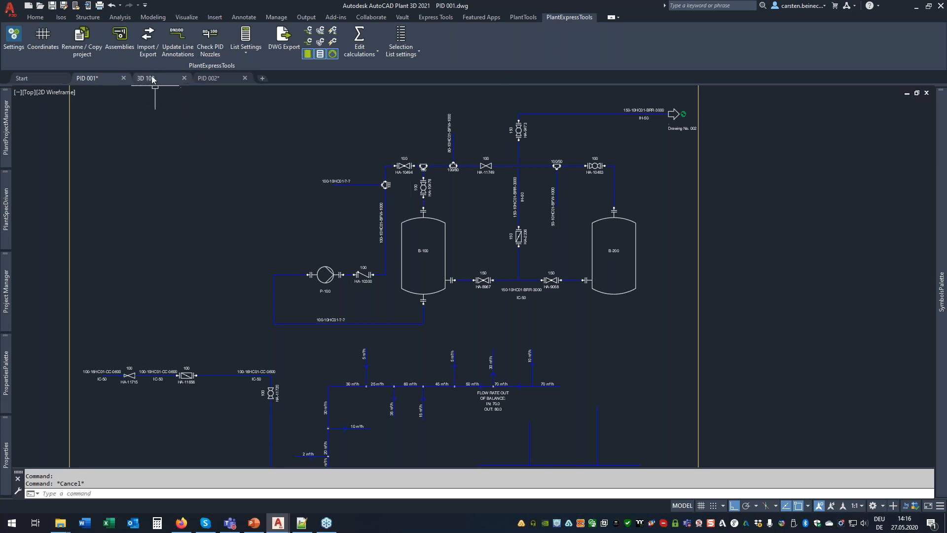
left_click(325, 274)
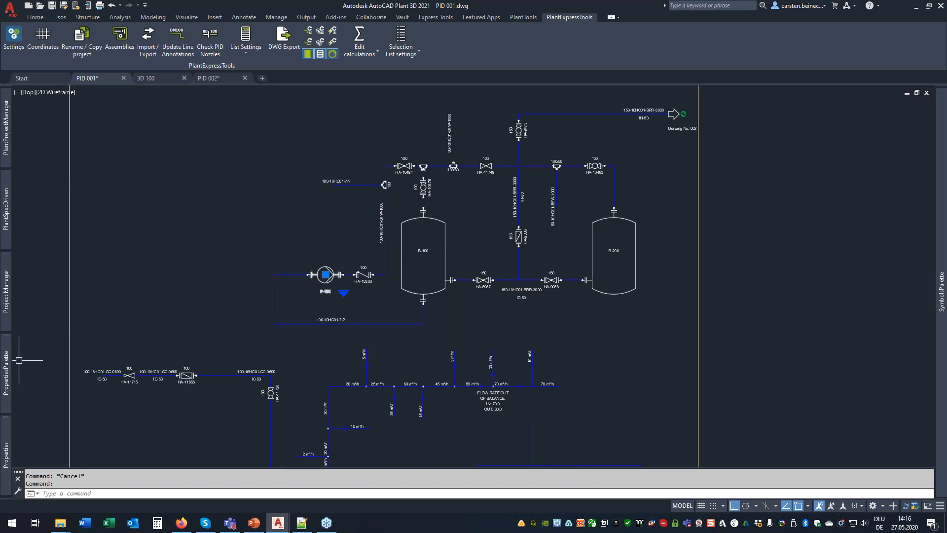
mouse_move(7, 363)
mouse_move(6, 202)
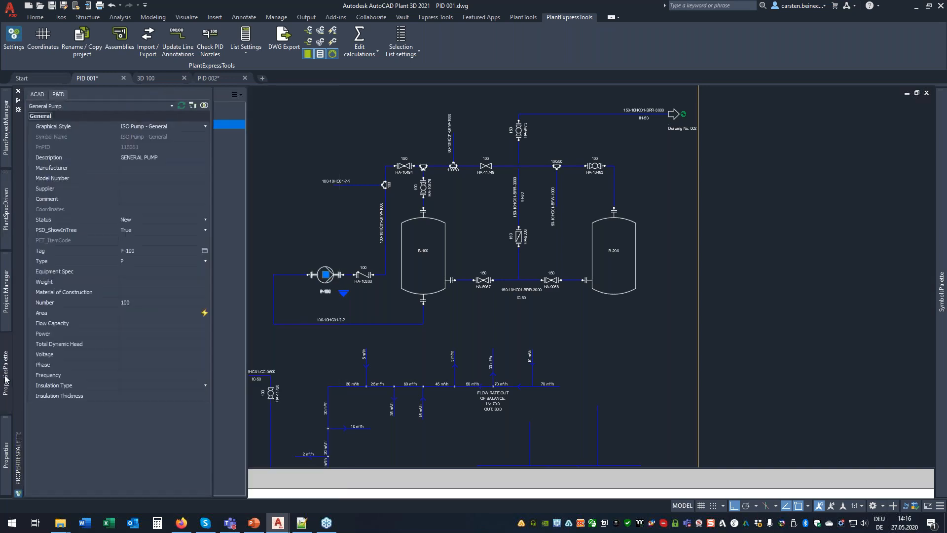
left_click(18, 100)
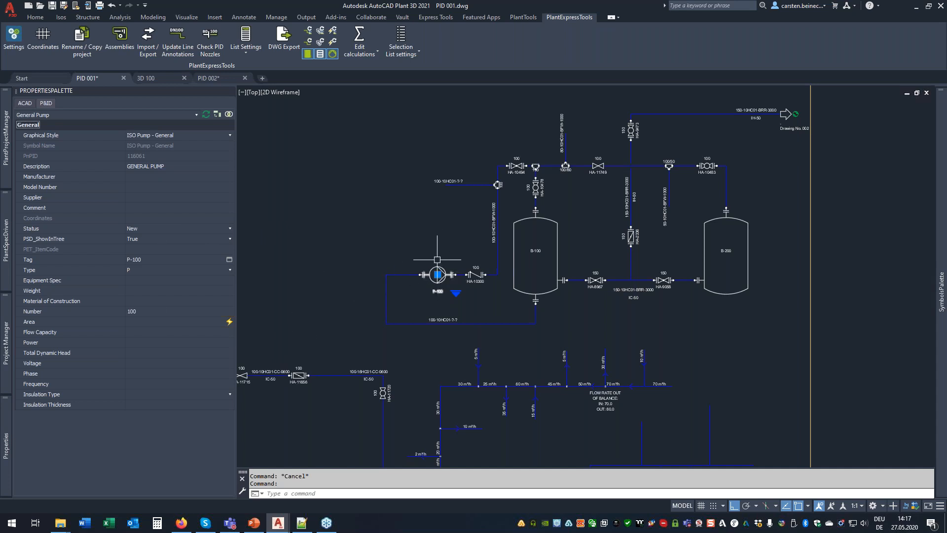
Step: Add vessel B-100, the line from B-100 to P-100 and valve HA-10300 to the selection, examine their combined properties, and deselect everything
left_click(513, 274)
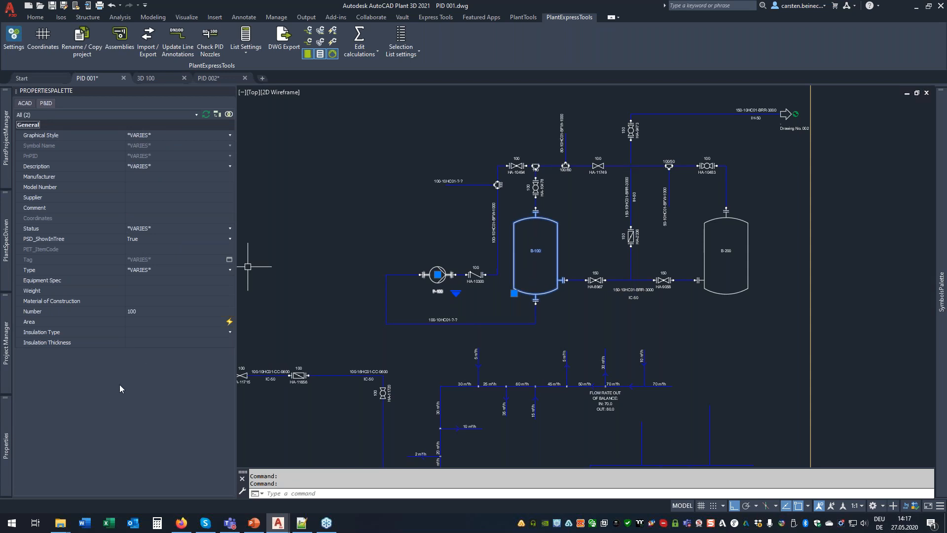
left_click(399, 273)
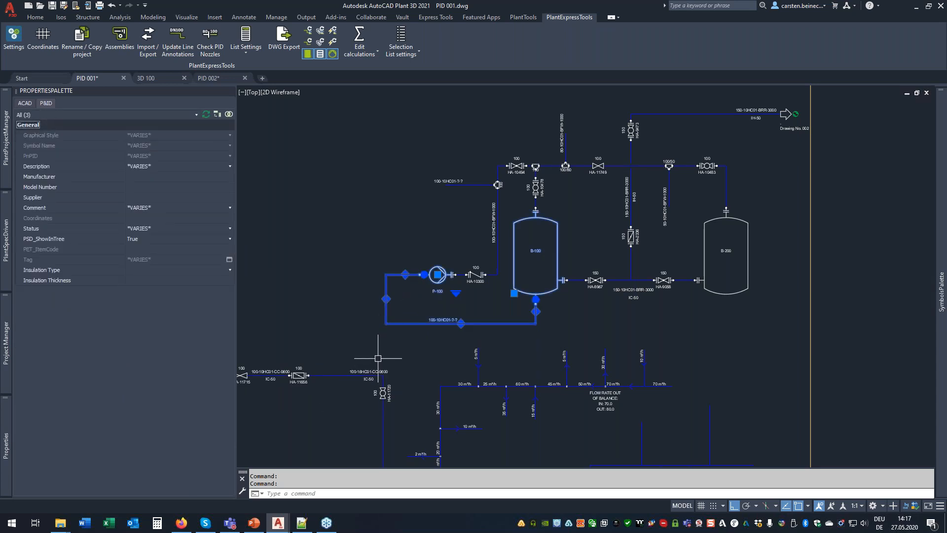
scroll(475, 275, "up", 2)
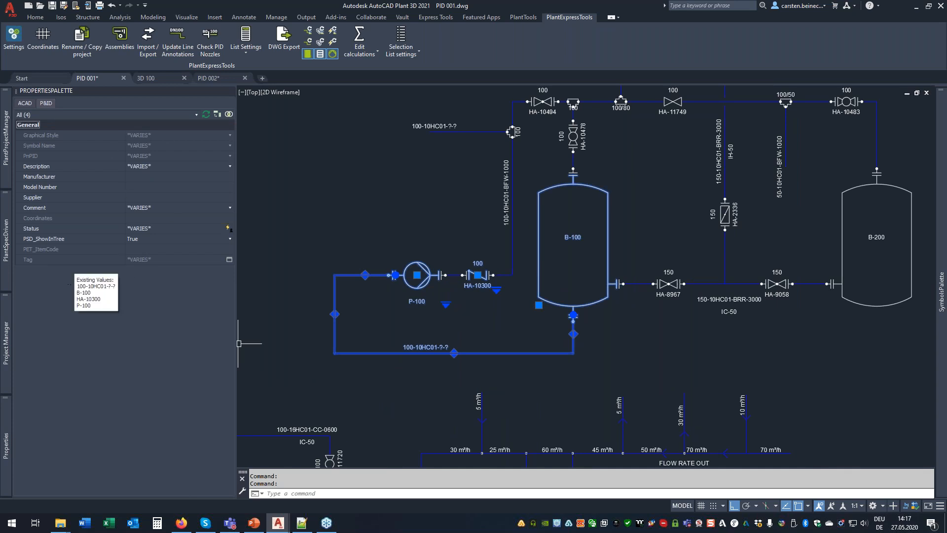
key("Escape")
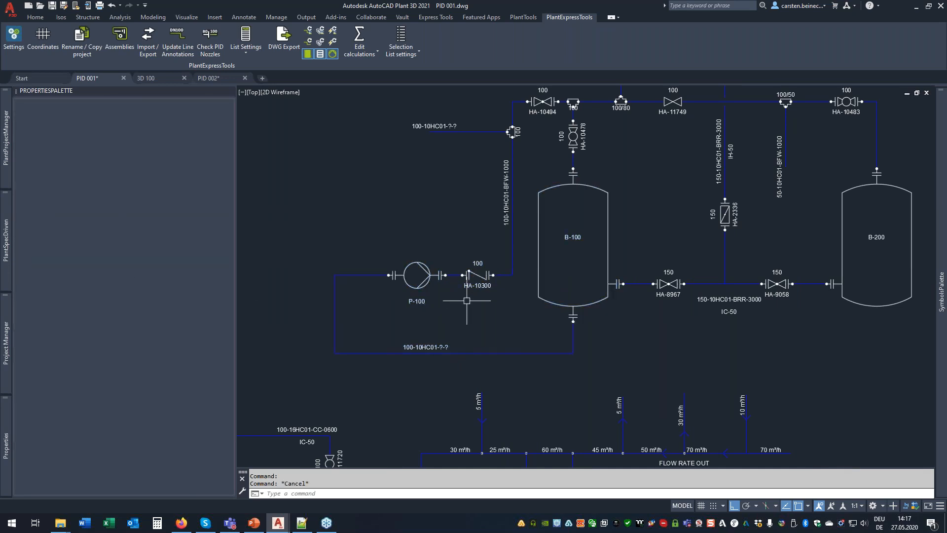
Step: Select pump P-100 and vessel B-100, review all their class-specific properties, and return to showing only the common properties
left_click(417, 275)
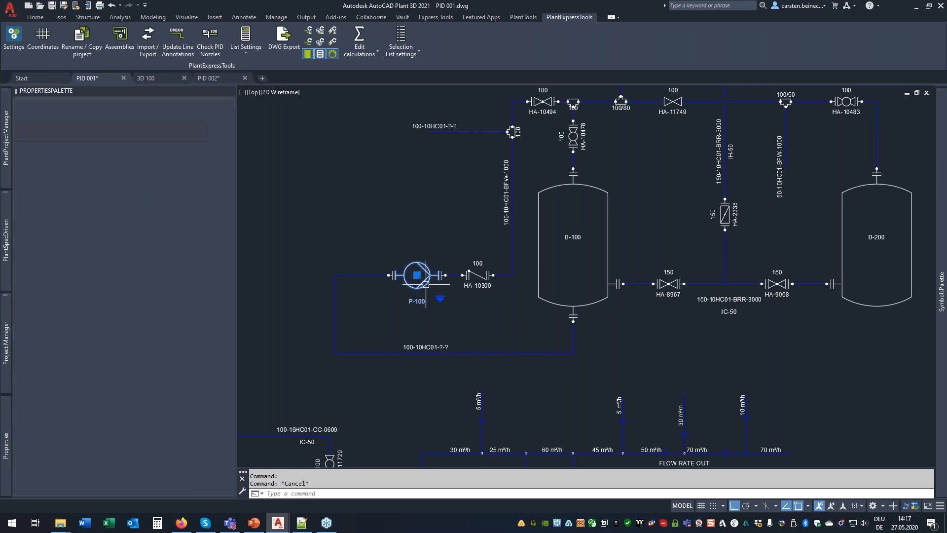
left_click(539, 253)
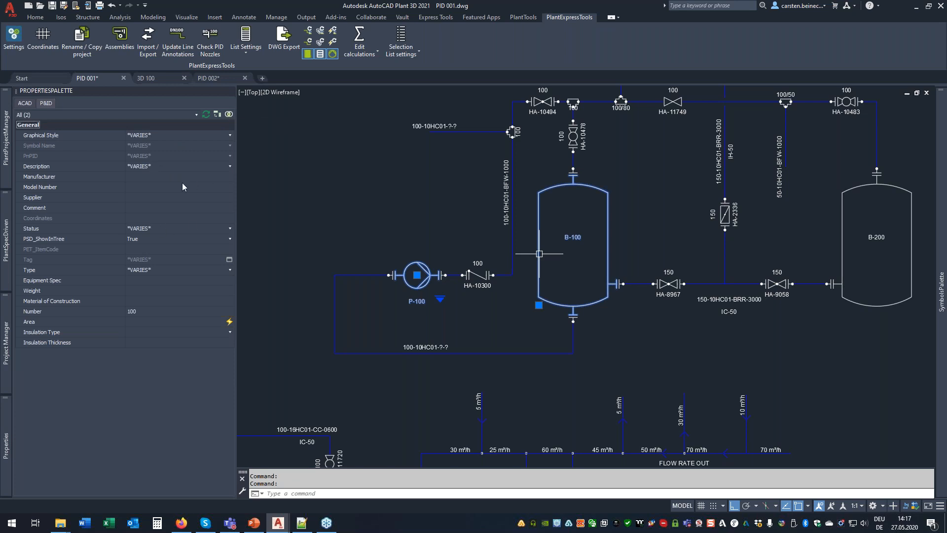
left_click(228, 114)
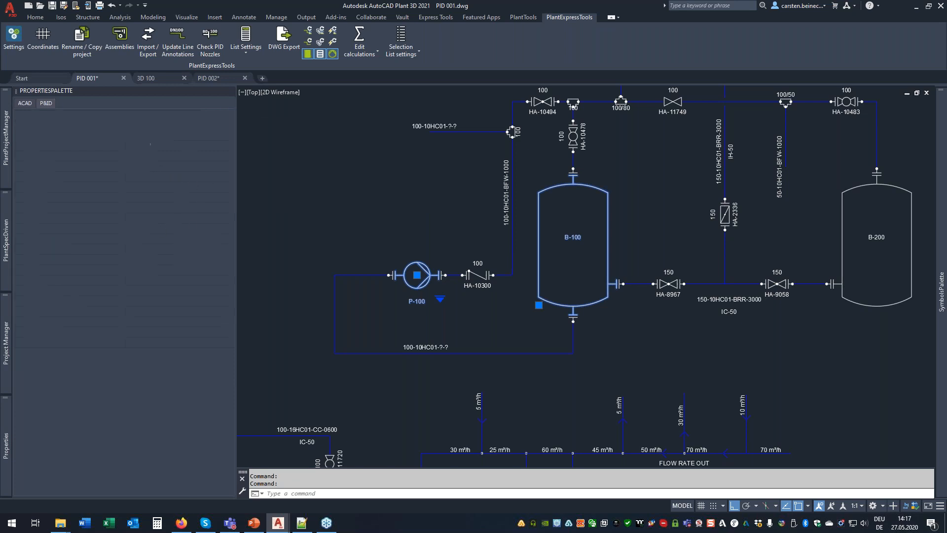
scroll(96, 320, "down", 1)
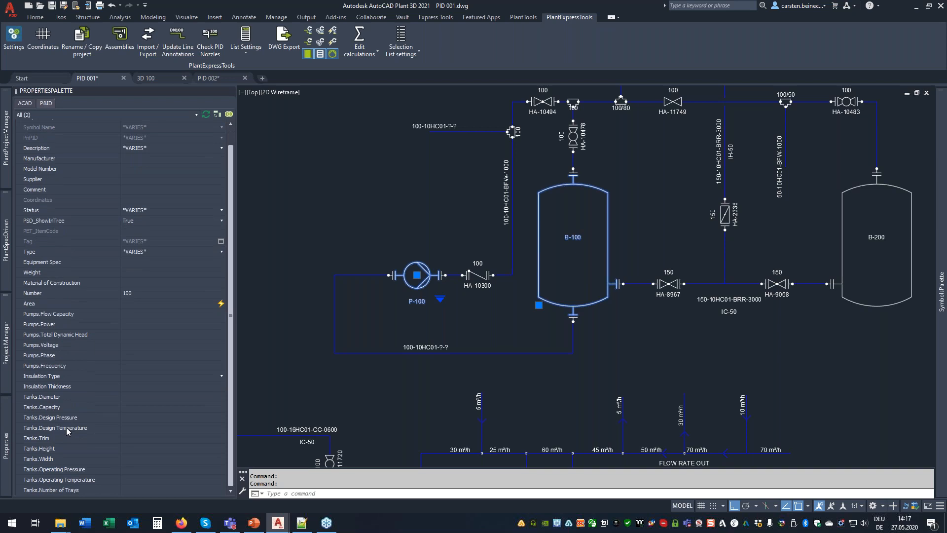
left_click(229, 115)
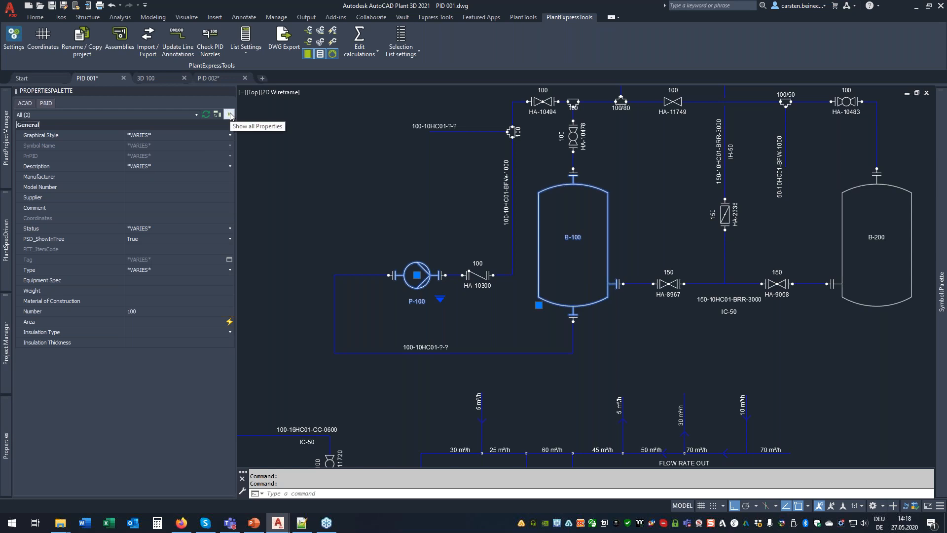
Step: Set the description of both selected items, pump P-100 and vessel B-100, to the existing value GENERAL PUMP
left_click(229, 166)
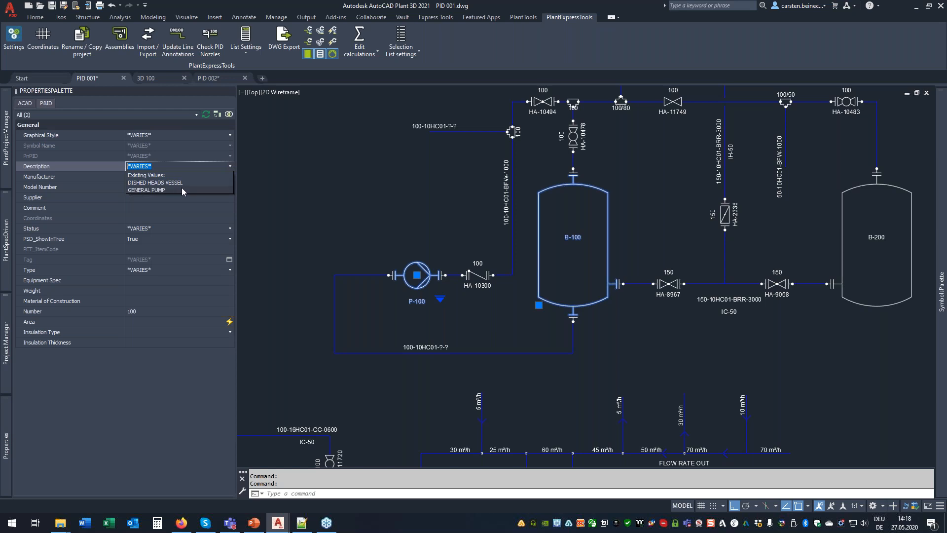
left_click(155, 190)
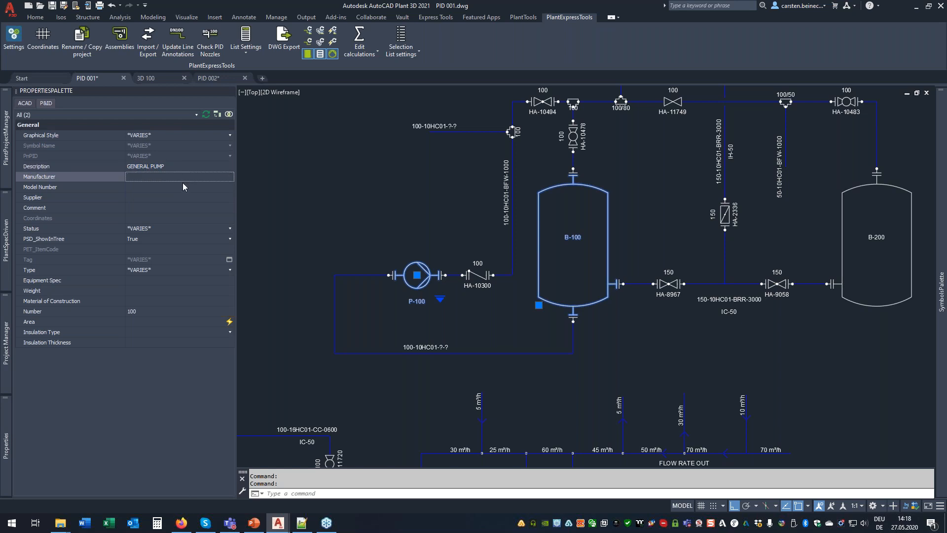
left_click(545, 255)
key("Escape")
left_click(545, 252)
left_click(534, 256)
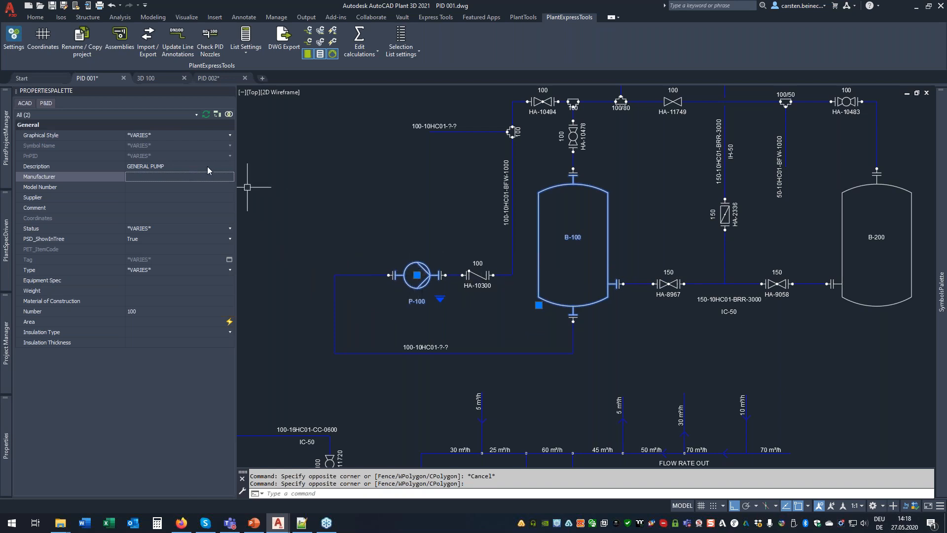
key("Escape")
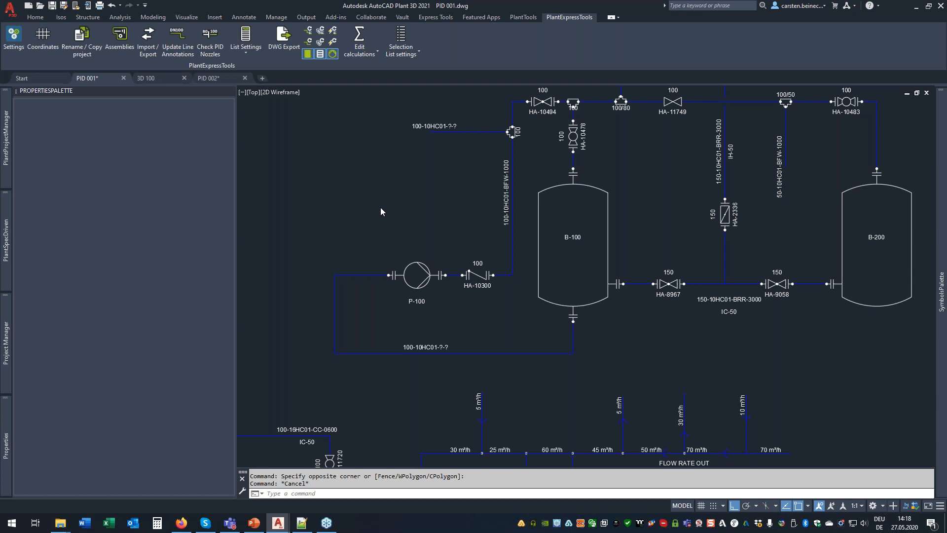
Step: Examine pump P-100's properties, and the P&ID properties and BranchSymbol flow data of the line between B-100 and P-100
left_click(409, 269)
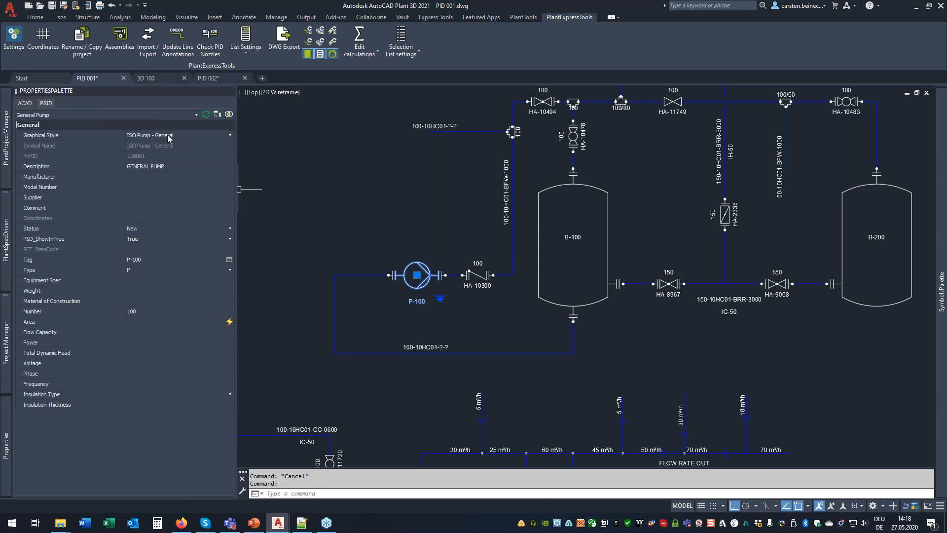
key("Escape")
left_click(358, 275)
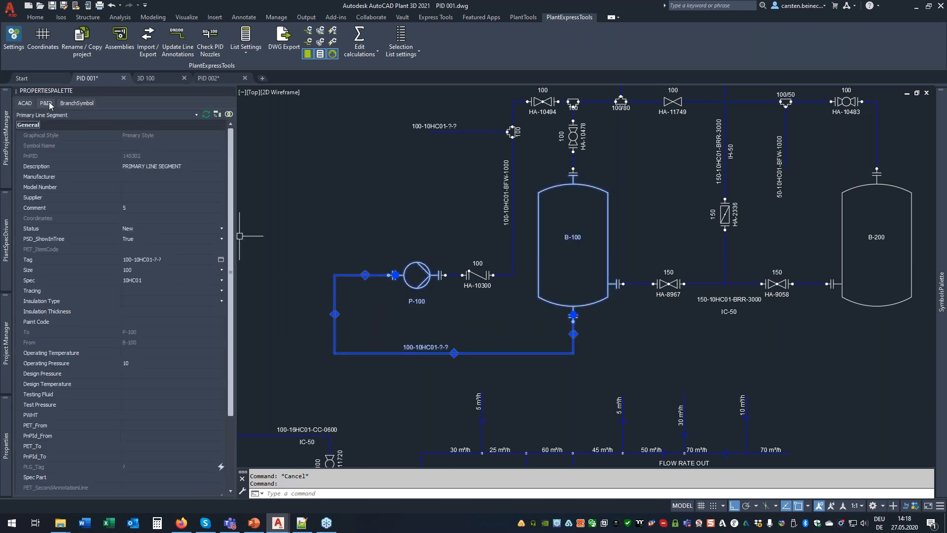
left_click(77, 103)
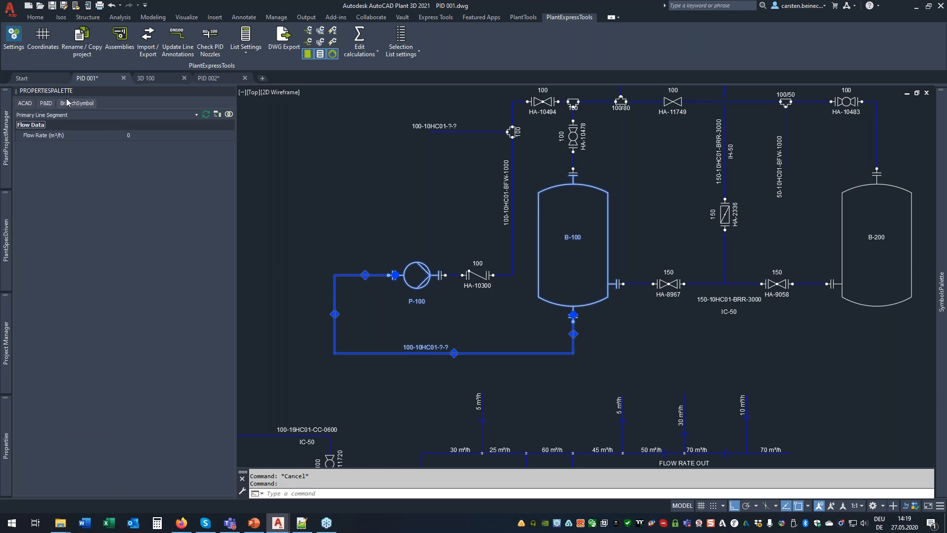
left_click(46, 104)
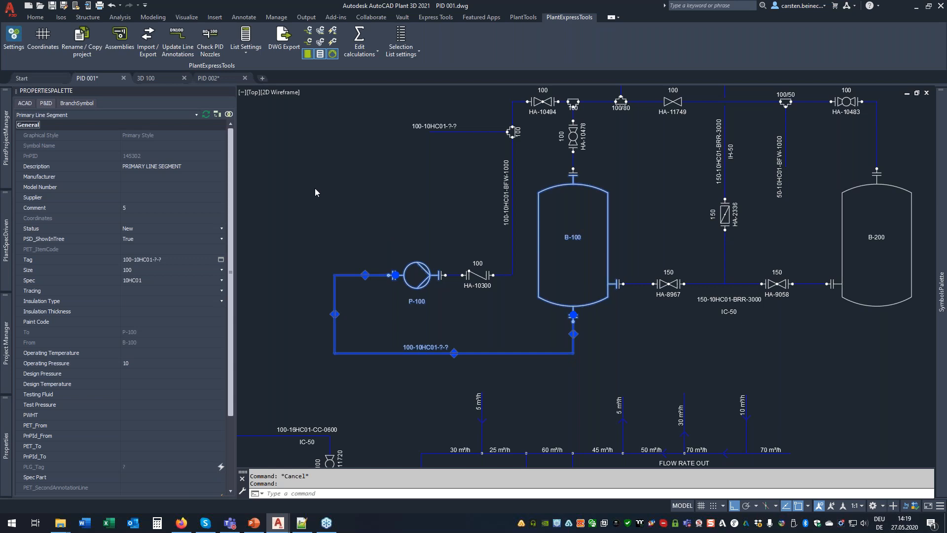
Step: Switch to the 3D 100 drawing with nothing selected
left_click(153, 78)
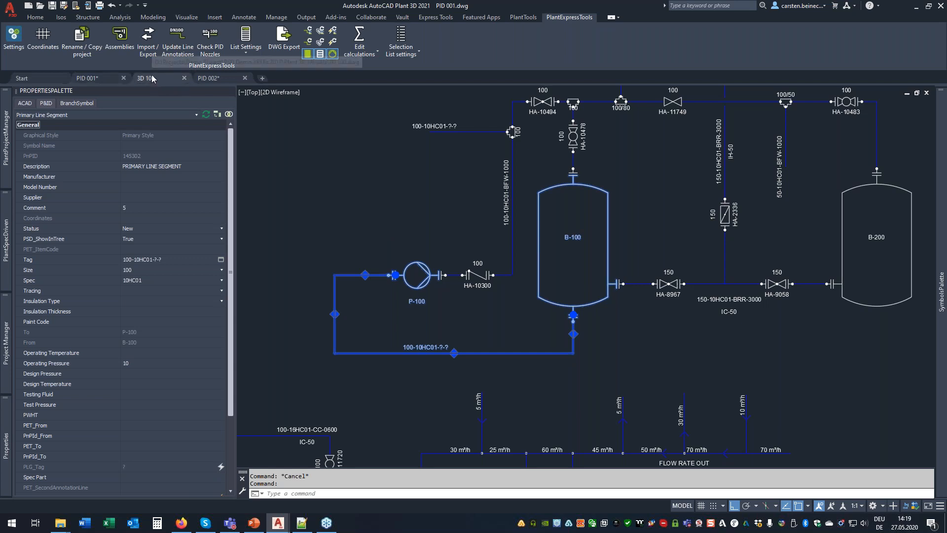
key("Escape")
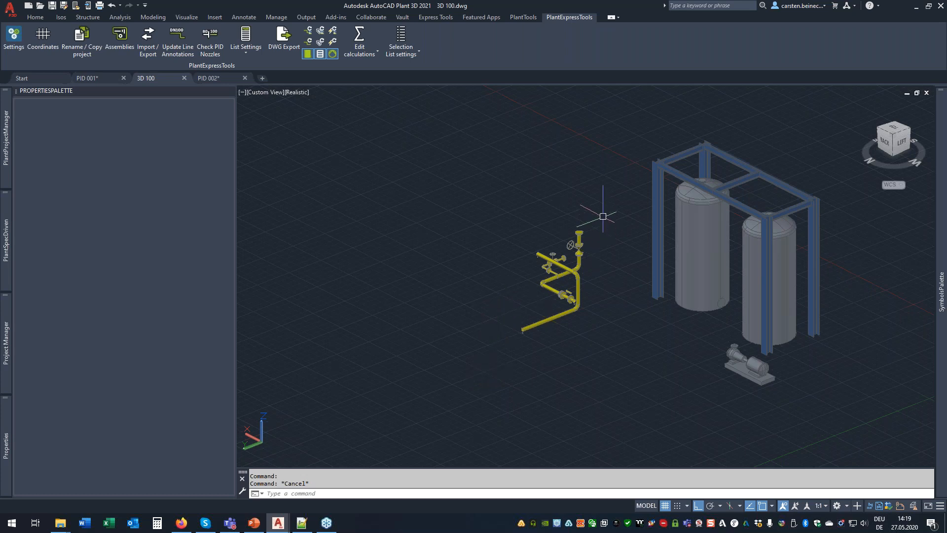
Step: Examine the flanged joints, bolt sets and open pipe ends on the yellow piping in the 3D model
scroll(605, 223, "up", 2)
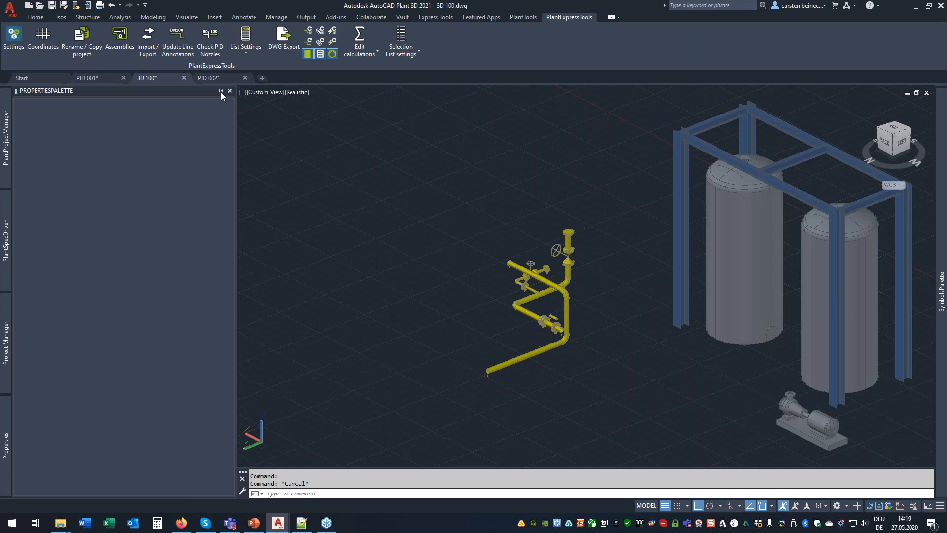
middle_click_drag(668, 374, 592, 291, "shift")
scroll(451, 227, "up", 5)
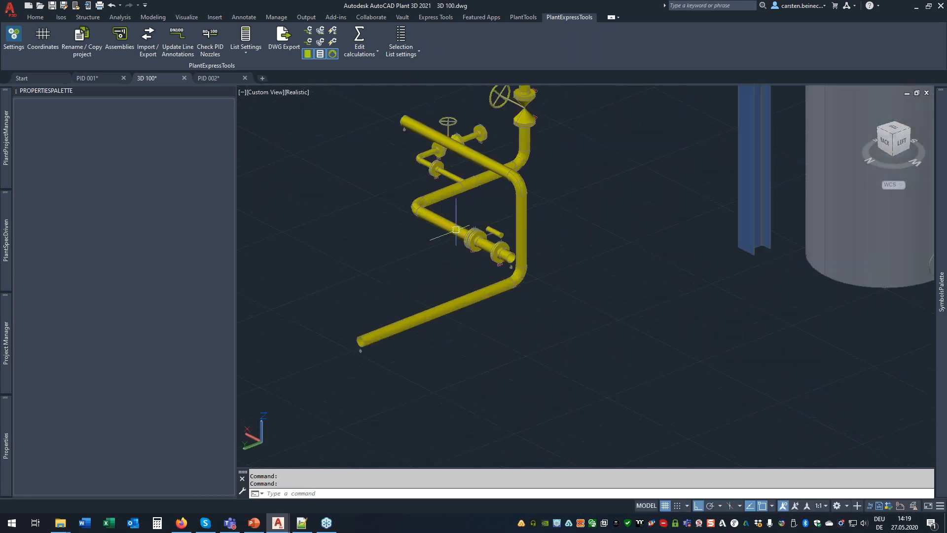
scroll(489, 272, "up", 3)
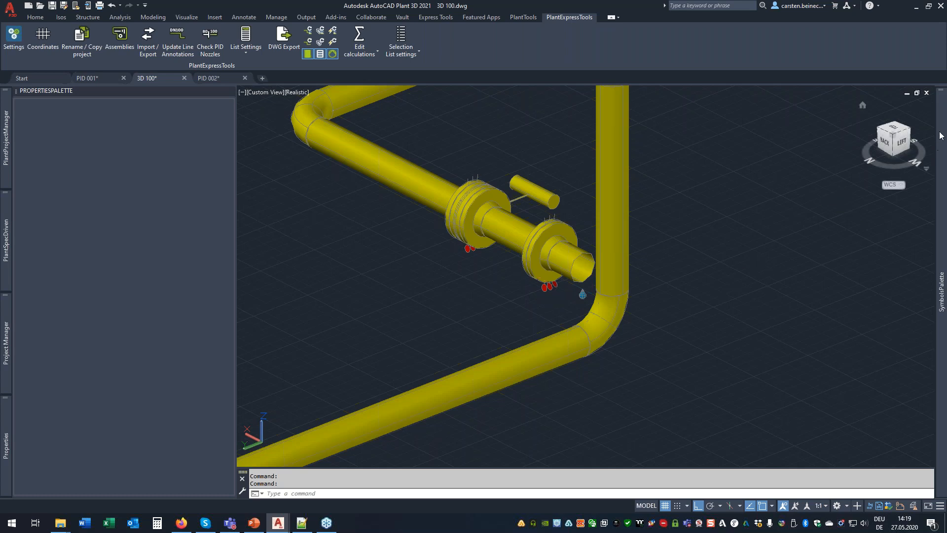
mouse_move(940, 133)
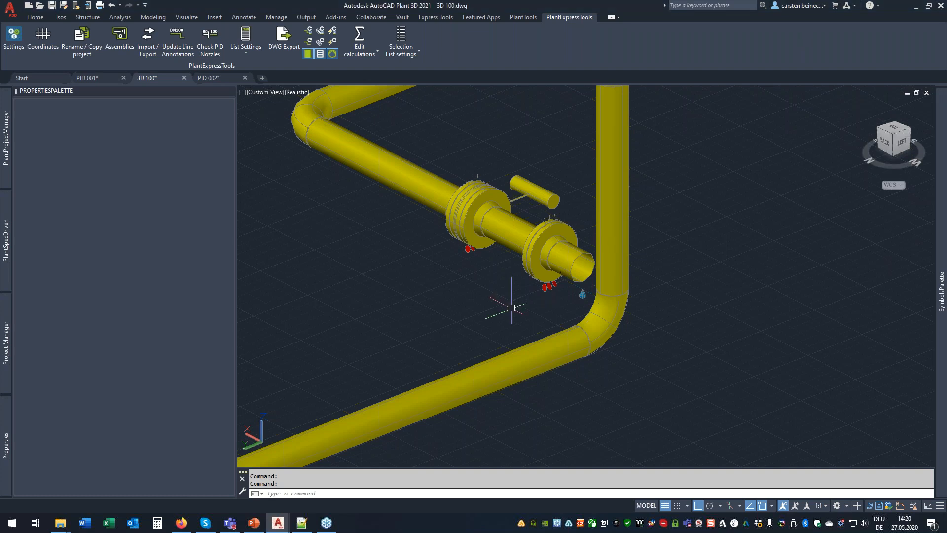
middle_click_drag(507, 306, 649, 219)
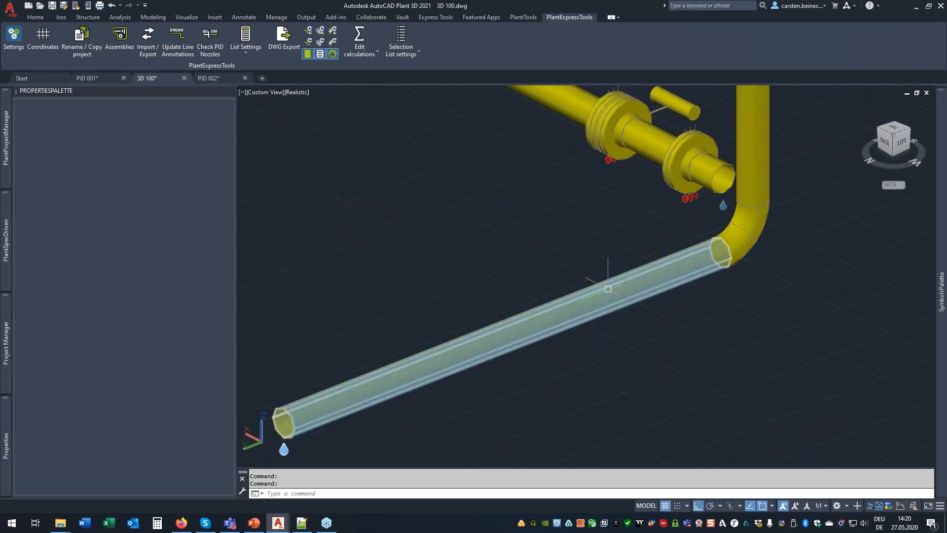
middle_click_drag(593, 224, 566, 324)
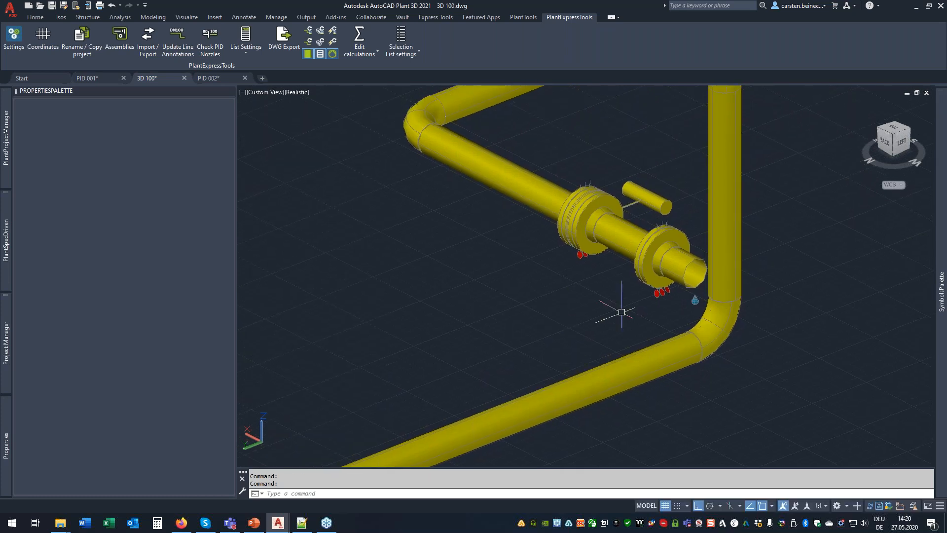
scroll(675, 297, "up", 5)
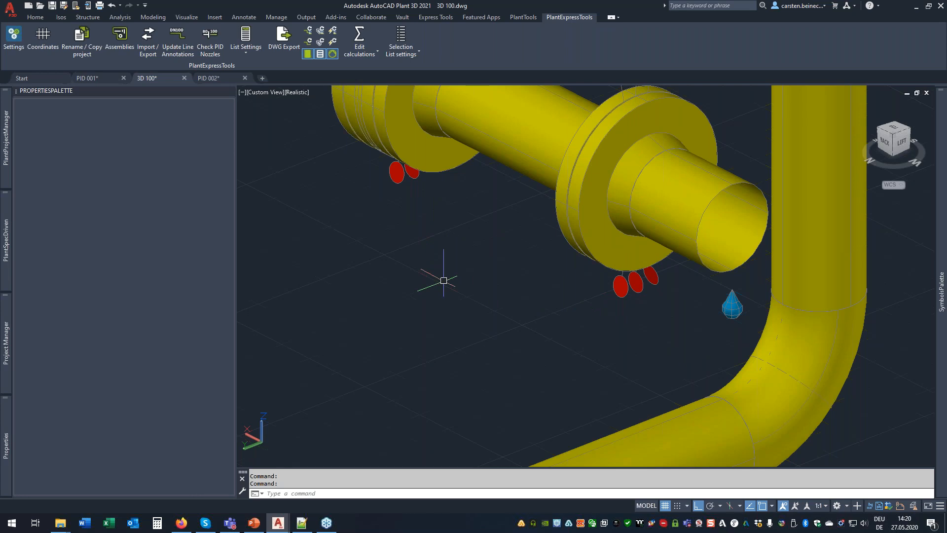
scroll(503, 272, "down", 4)
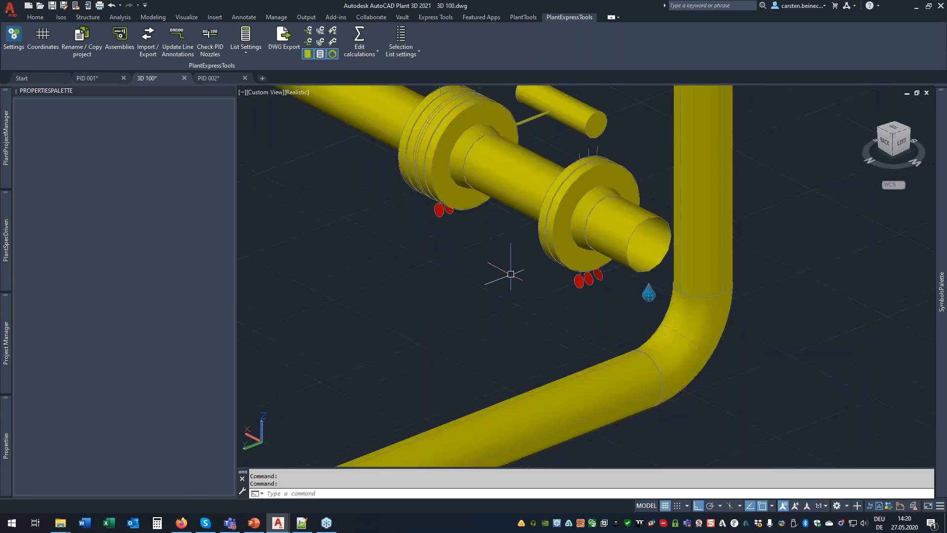
scroll(510, 274, "down", 2)
scroll(446, 263, "down", 3)
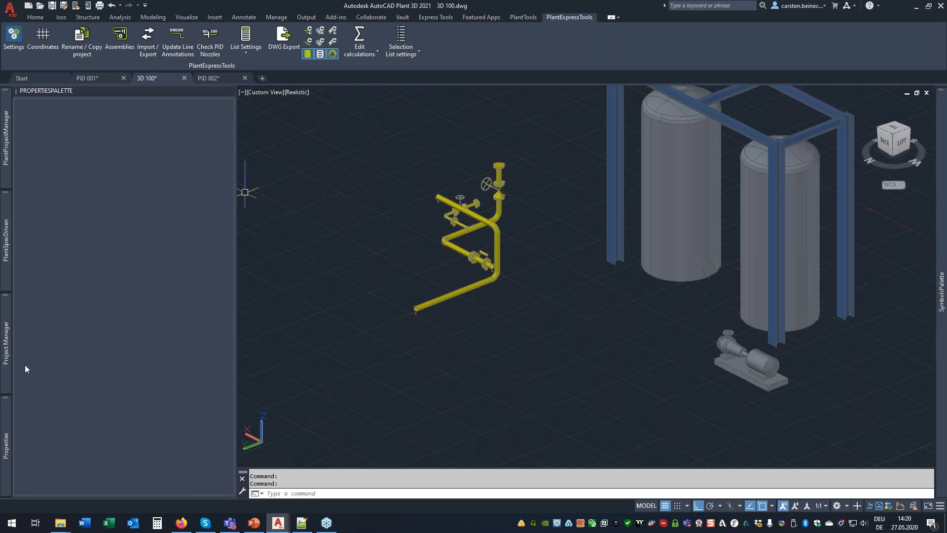
Step: Start routing primary line segment 100-10HC01-BFW-1000 of PID 001's pipe line group 1000 from the pump's upper nozzle
left_click(5, 138)
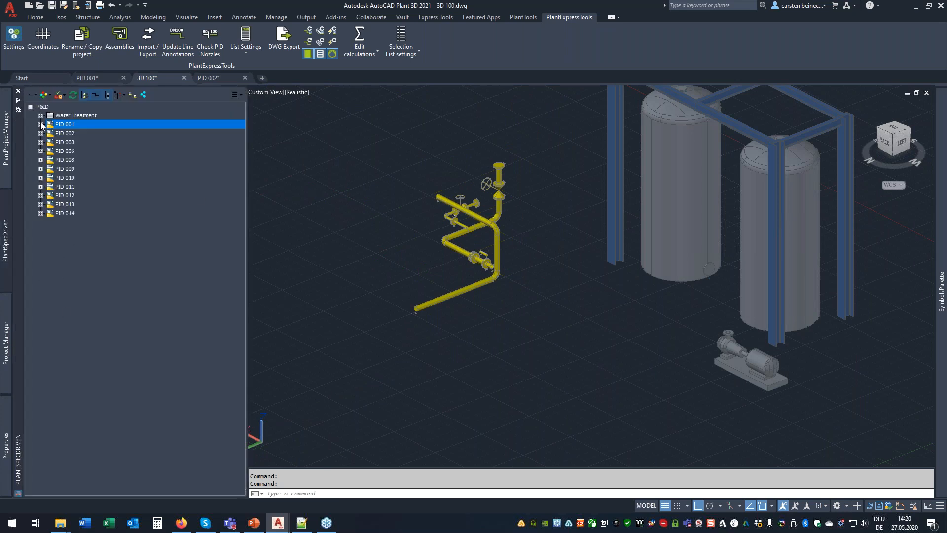
left_click(40, 125)
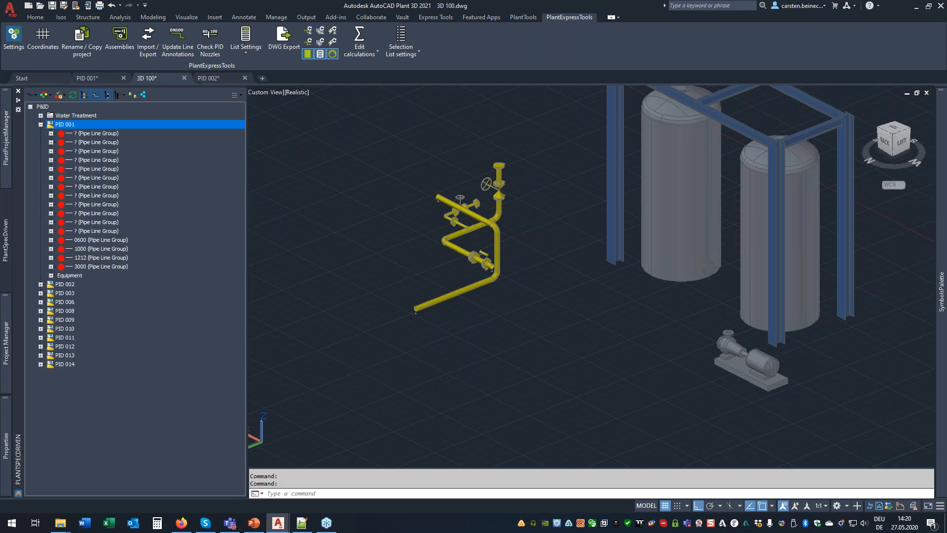
left_click(52, 249)
right_click(85, 258)
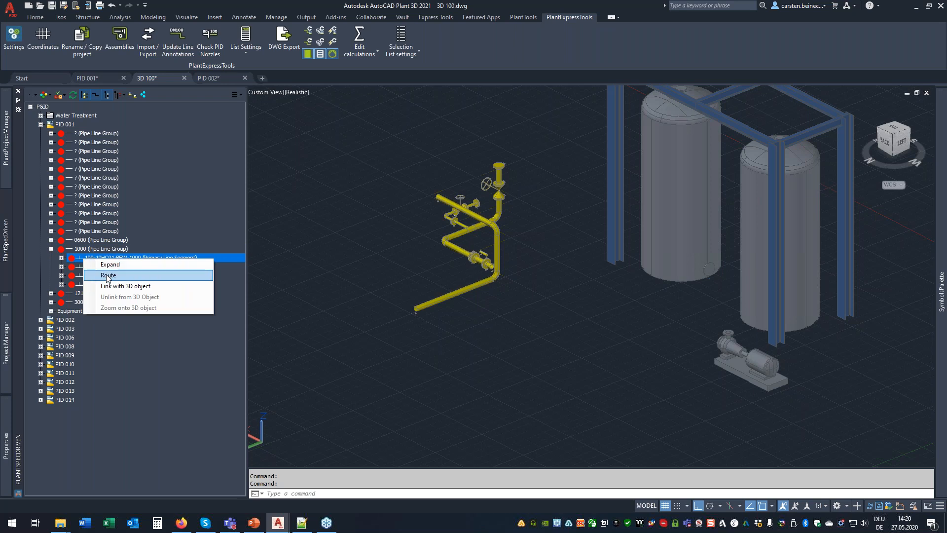
left_click(108, 275)
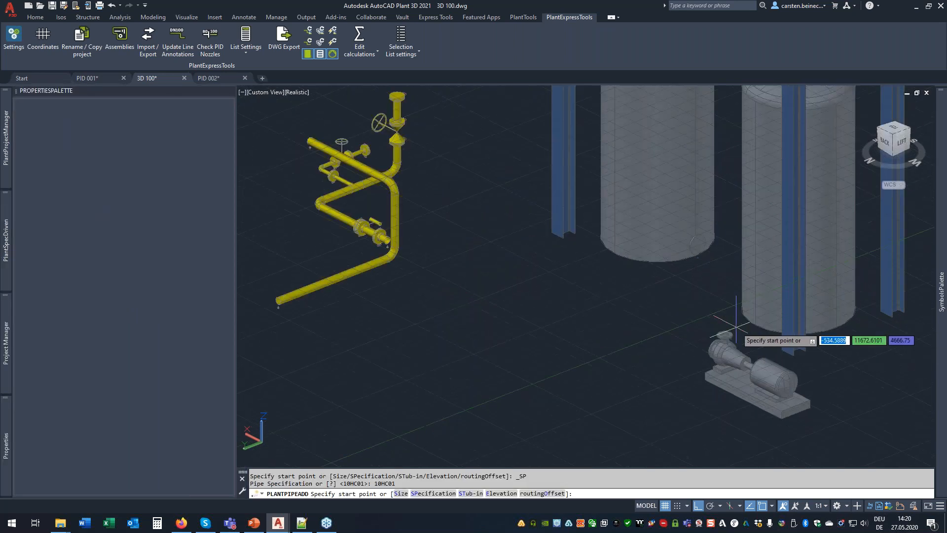
scroll(735, 325, "up", 3)
left_click(721, 332)
Step: Route the pipe upward 500 from the pump, 1000 horizontally, and 3500 upward
type("500")
key("Return")
scroll(715, 251, "up", 2)
type("1000")
key("Return")
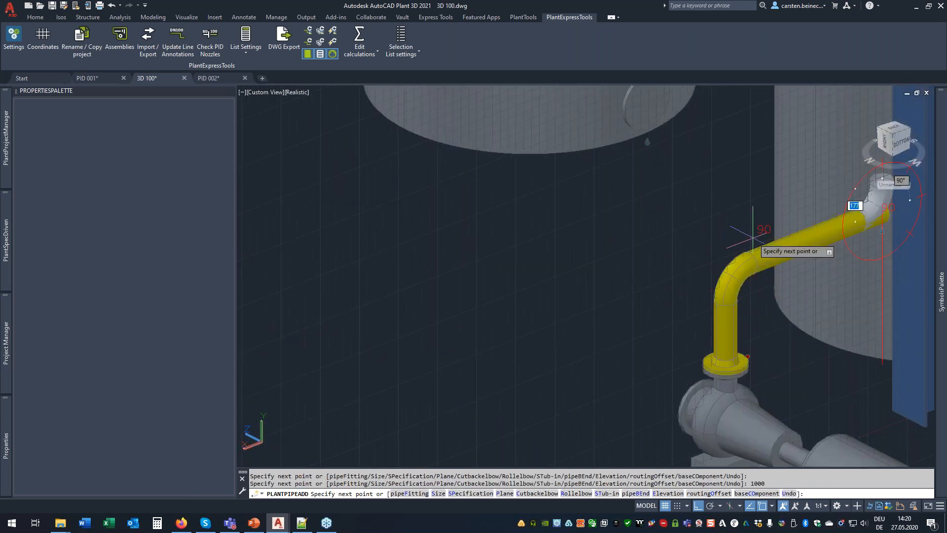
type("3500")
key("Return")
Step: Connect the pipe to the nozzle on top of the rear vessel and accept the first routing solution
scroll(717, 247, "down", 5)
scroll(716, 209, "up", 5)
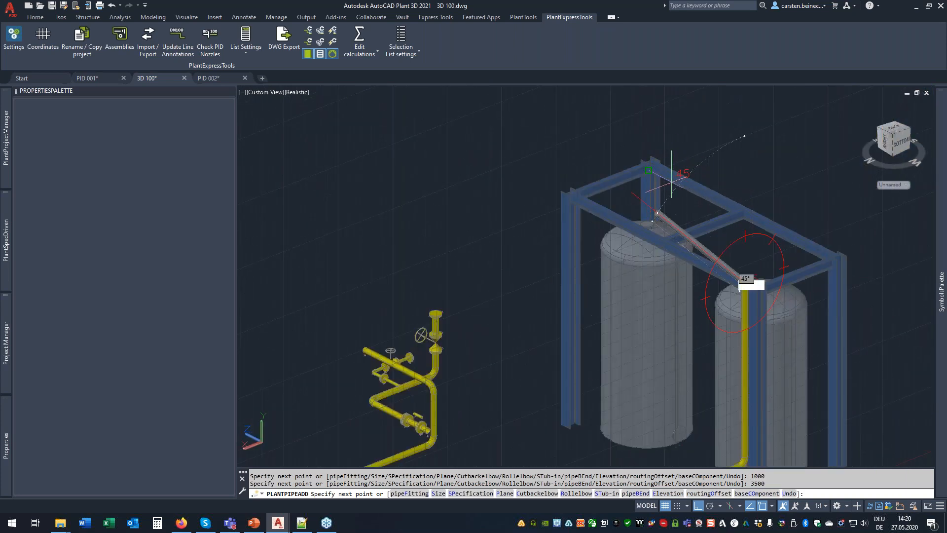
left_click(646, 221)
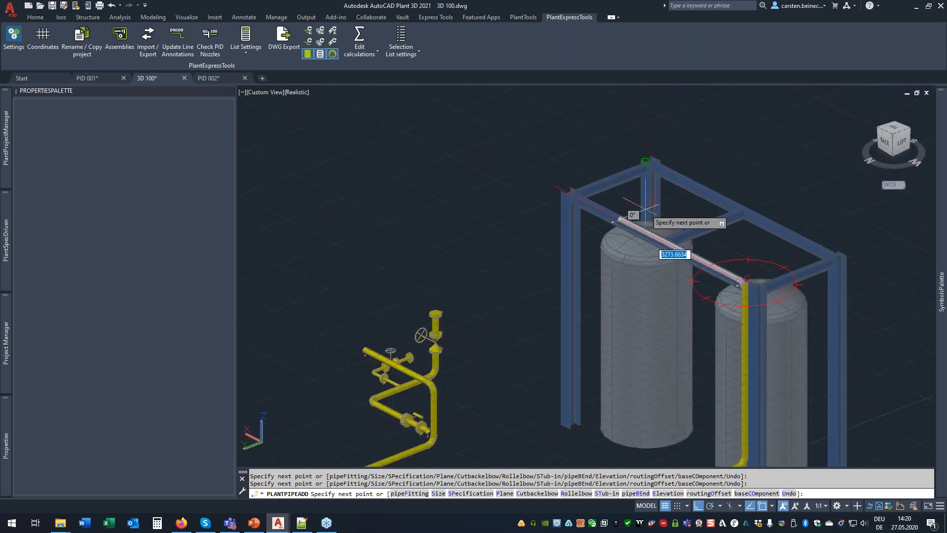
scroll(650, 231, "up", 5)
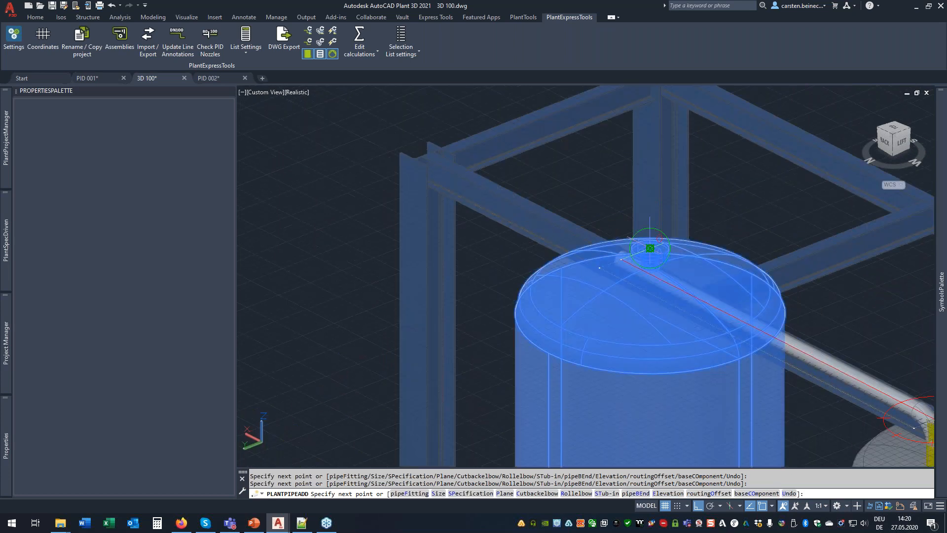
left_click(649, 246)
left_click(686, 292)
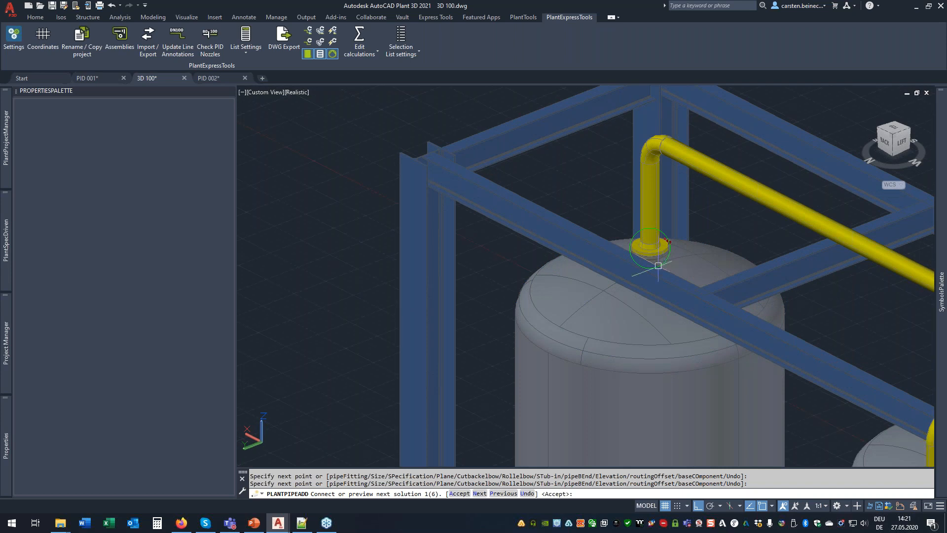
type("A")
key("Return")
scroll(380, 197, "down", 5)
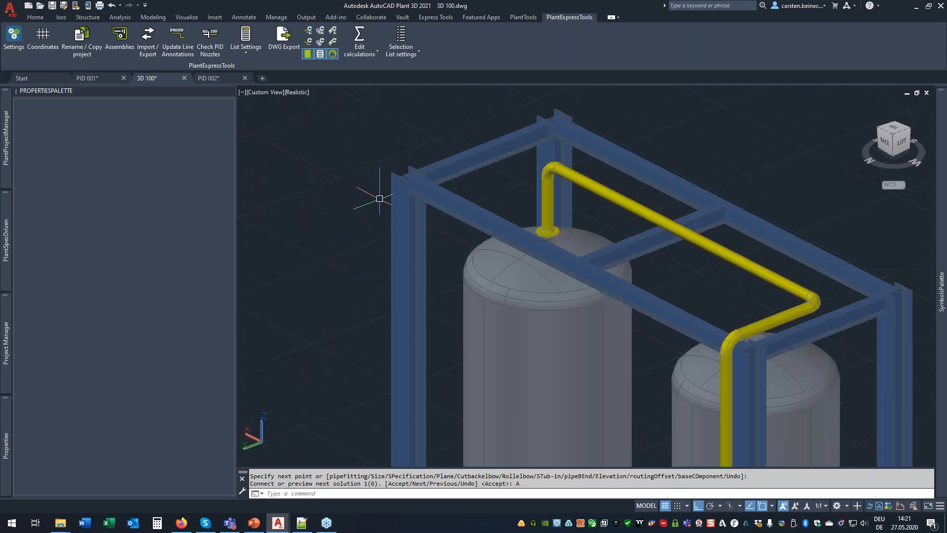
Step: Select the bolt set at the pump's discharge flange and inspect its bolt length calculation in the PropertiesPalette
scroll(486, 422, "up", 10)
mouse_move(433, 375)
middle_mouse_down("shift")
mouse_move(414, 374)
mouse_move(420, 387)
middle_mouse_up("shift")
scroll(432, 349, "up", 4)
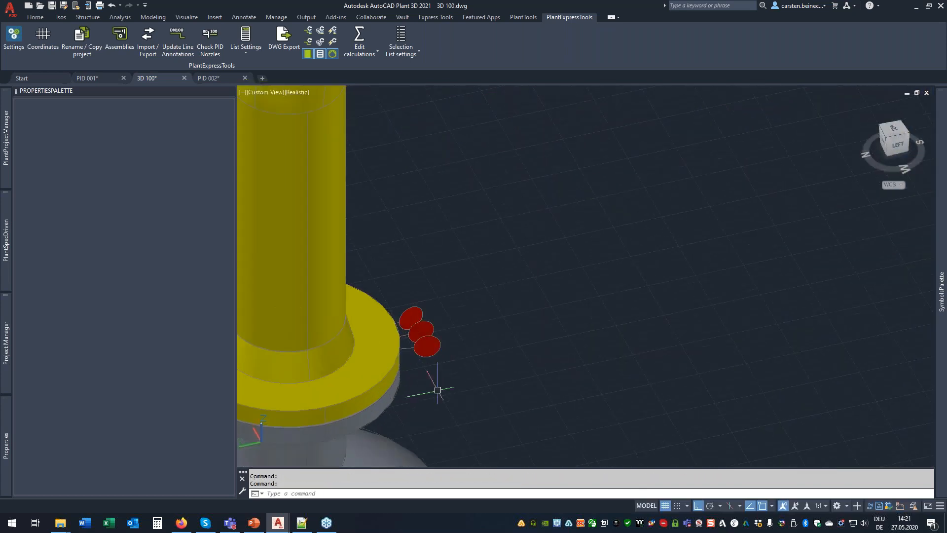
left_click(432, 321)
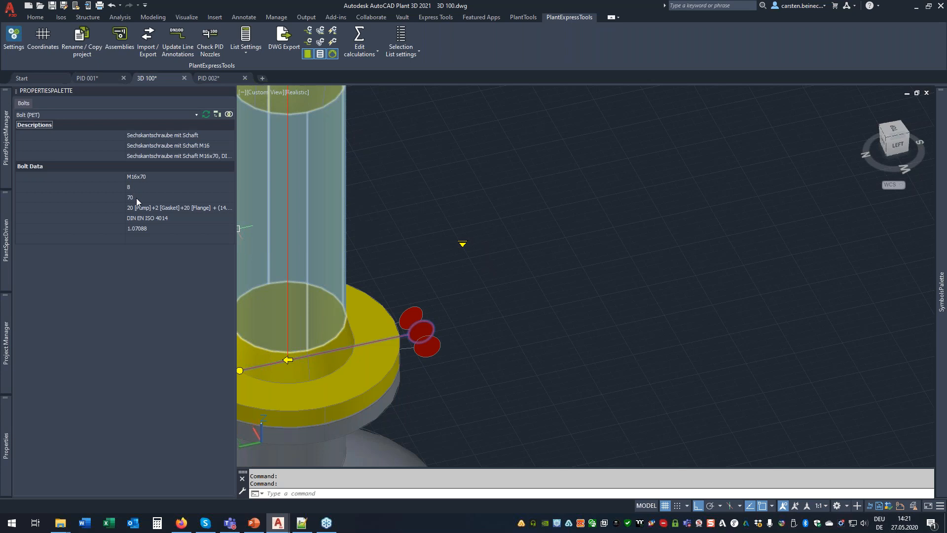
left_click(164, 208)
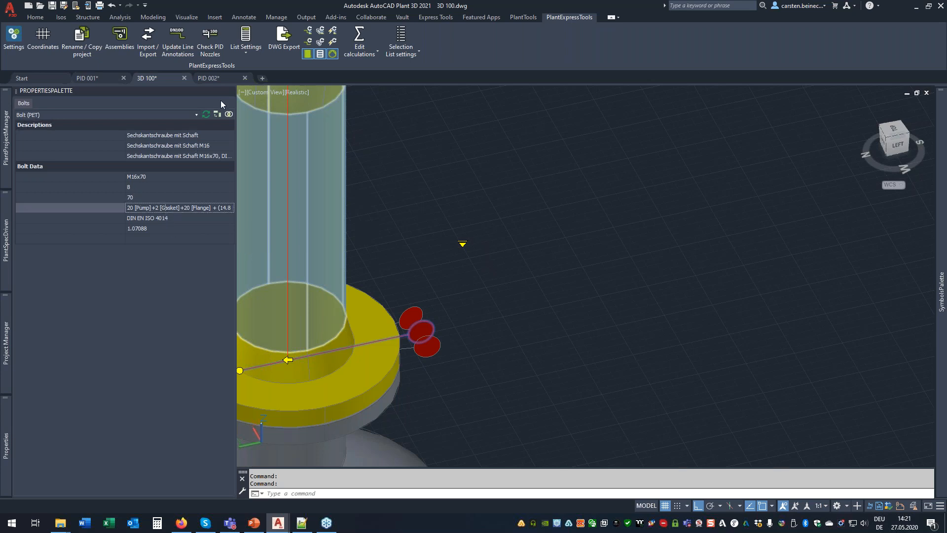
Step: Close the PropertiesPalette and keep the standard Properties palette permanently open
left_click(229, 91)
mouse_move(6, 438)
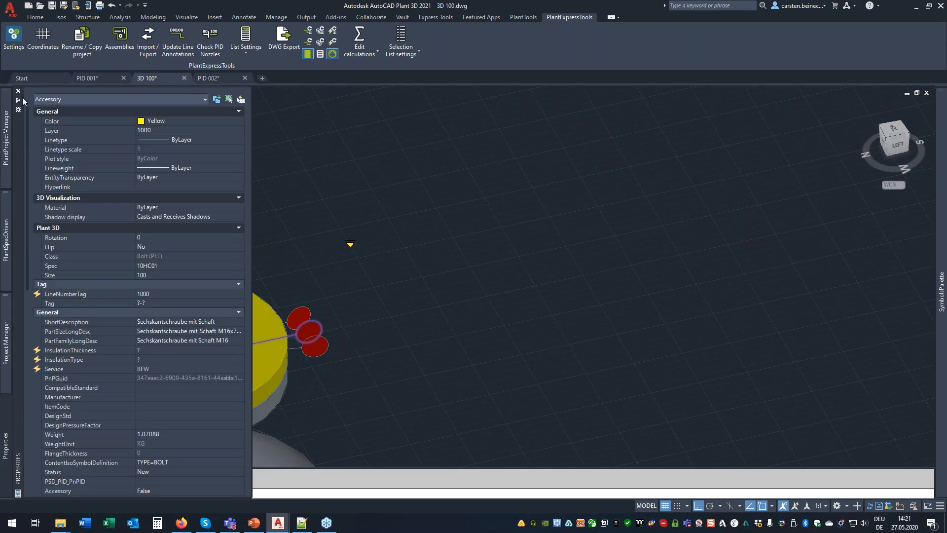
left_click(18, 100)
Step: Review the selected bolt set's PET_BoltCalcMethod and Shop_Field properties
scroll(211, 321, "down", 6)
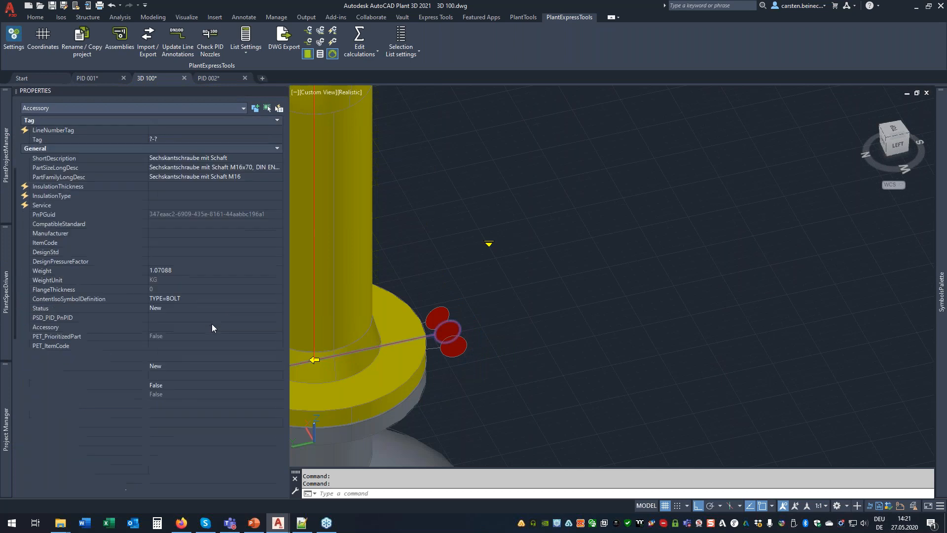
scroll(216, 409, "down", 2)
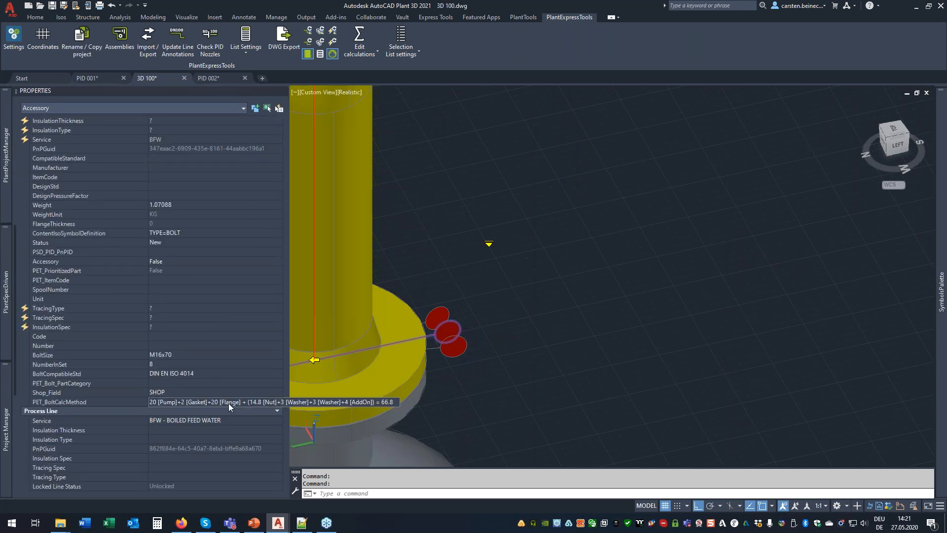
left_click(229, 403)
key("Home")
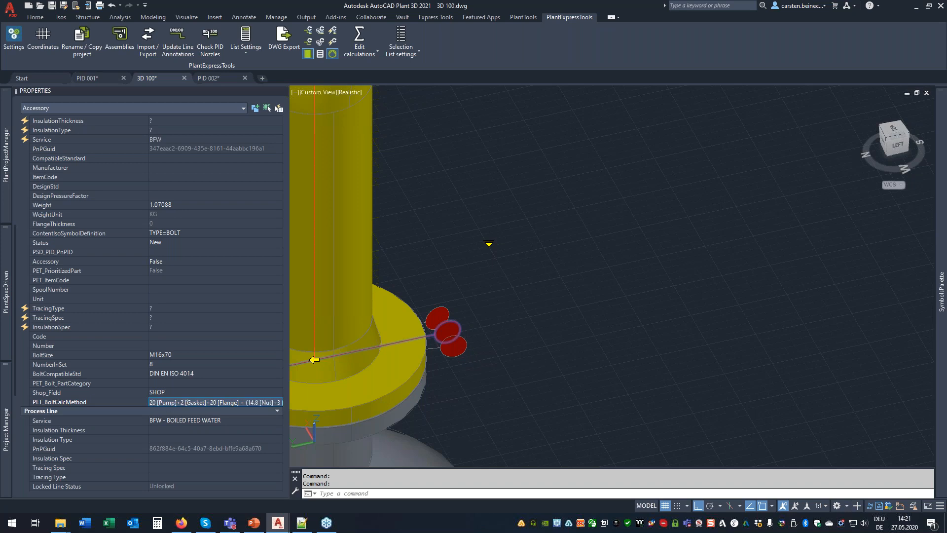
left_click(177, 393)
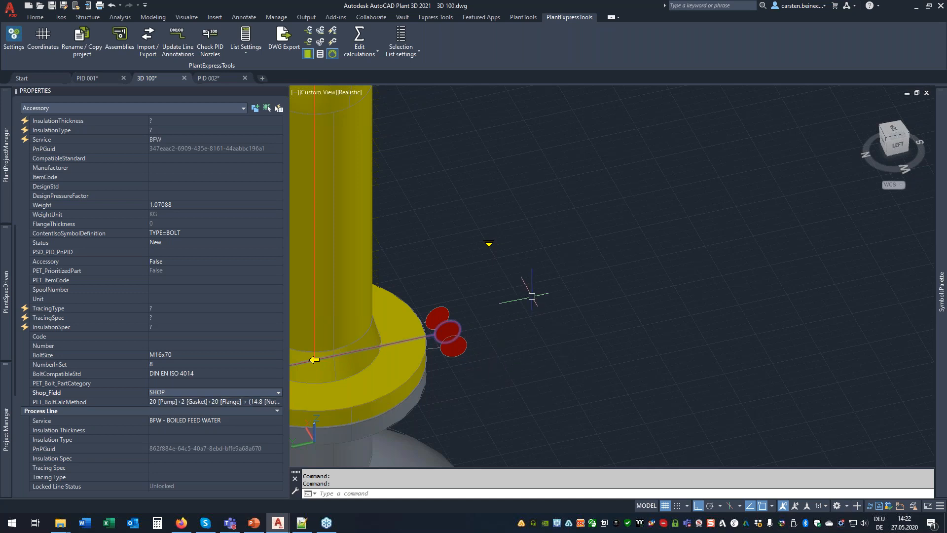
Step: Insert intermediate flap HA-10300 from line segment 100-10HC01-BFW-1000 into the horizontal pipe directly after the elbow above the pump
scroll(538, 284, "down", 5)
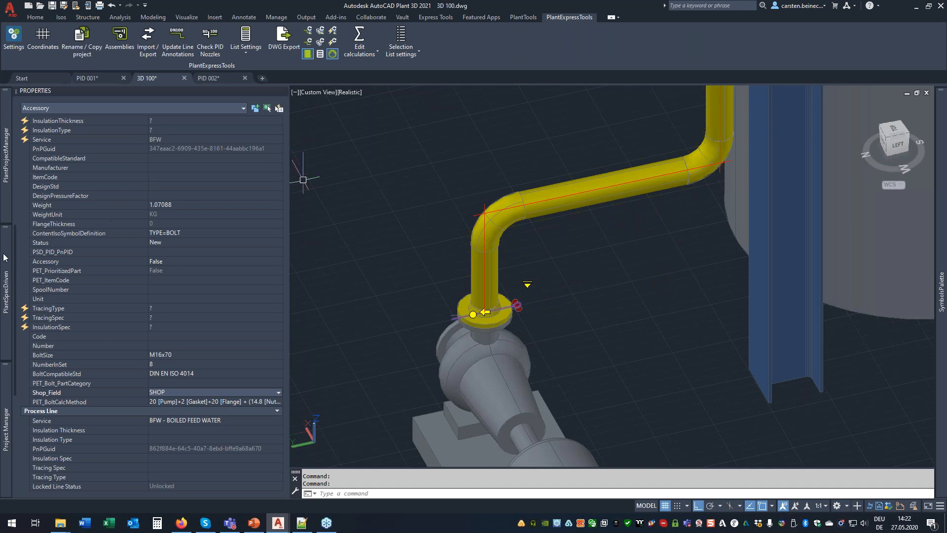
mouse_move(11, 253)
left_click(61, 257)
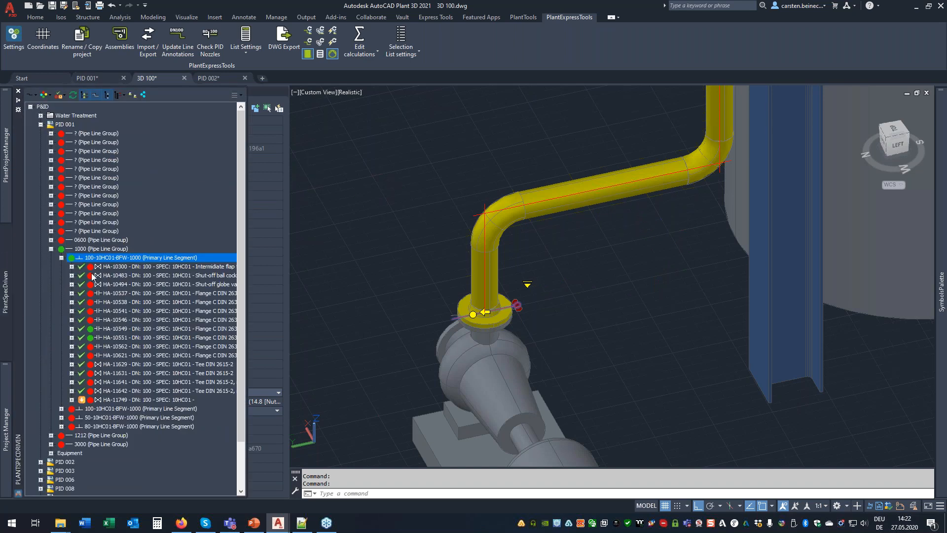
right_click(136, 269)
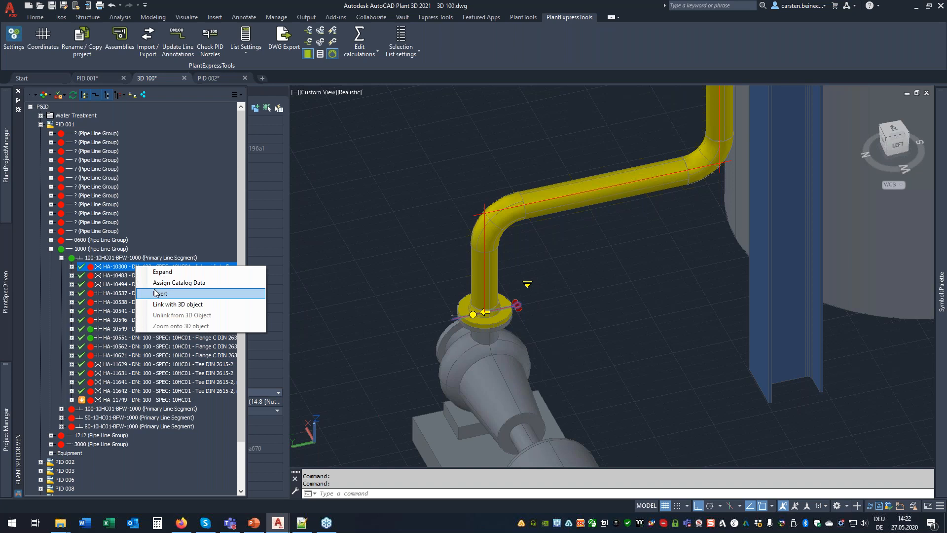
left_click(158, 294)
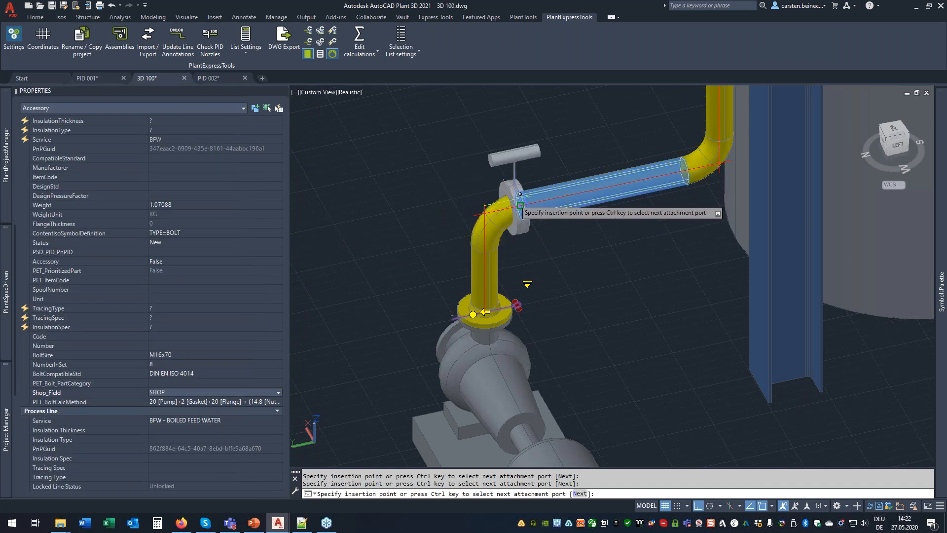
left_click(540, 197)
left_click(508, 110)
scroll(533, 217, "up", 5)
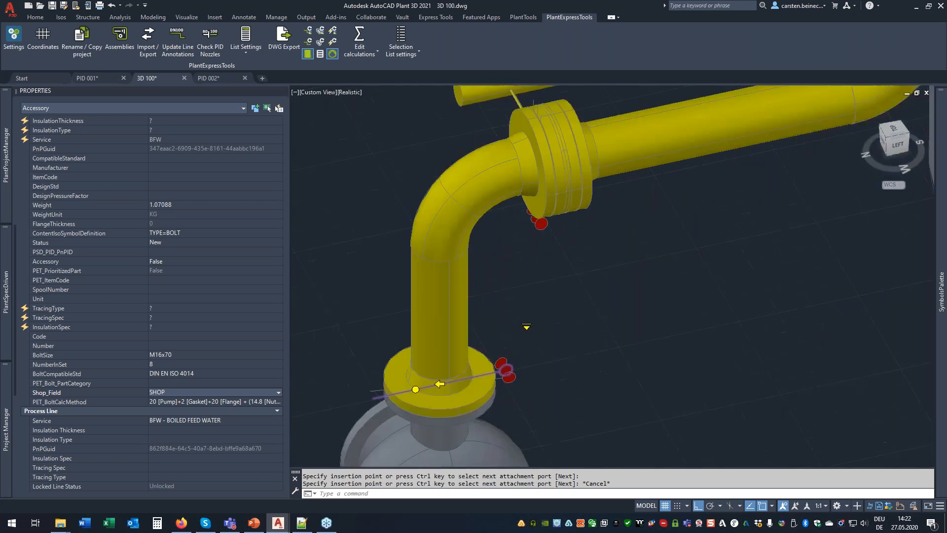
key("Escape")
Step: Select only the bolt set at the inserted flap valve and examine its BoltSize and PET_BoltCalcMethod properties
left_click(532, 208)
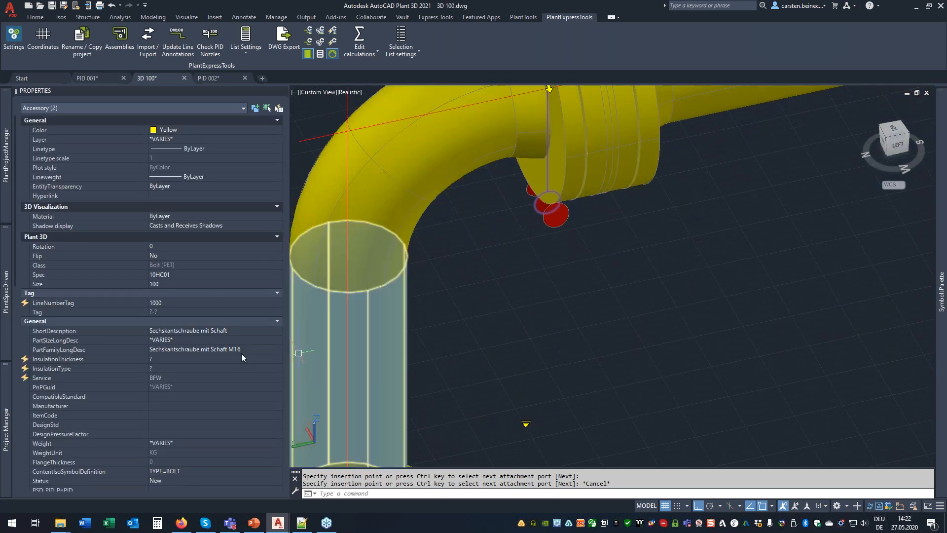
key("Escape")
left_click(537, 206)
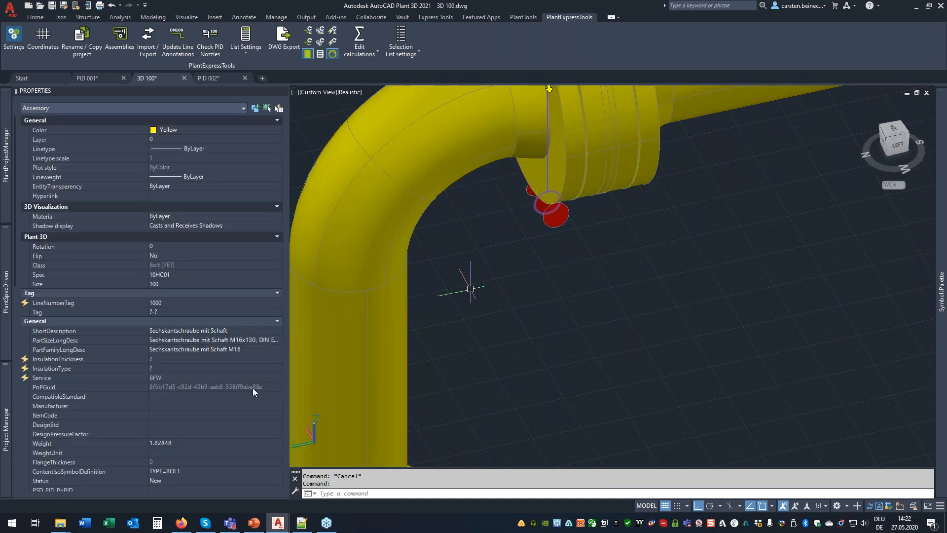
scroll(253, 385, "down", 10)
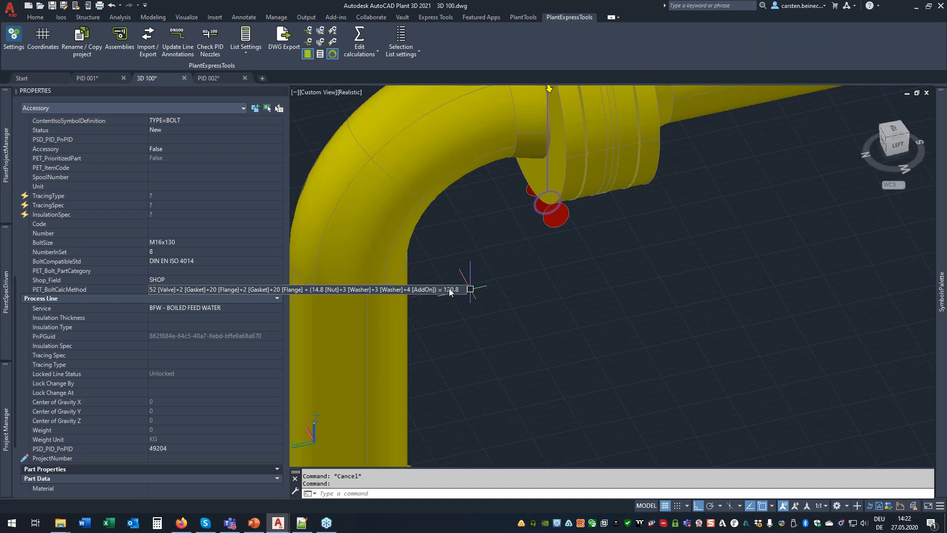
Step: Open the Set Custom Bolt Length settings from the welding neck flange on the straight-pipe side of the flap valve
key("Escape")
middle_click_drag(518, 244, 530, 353)
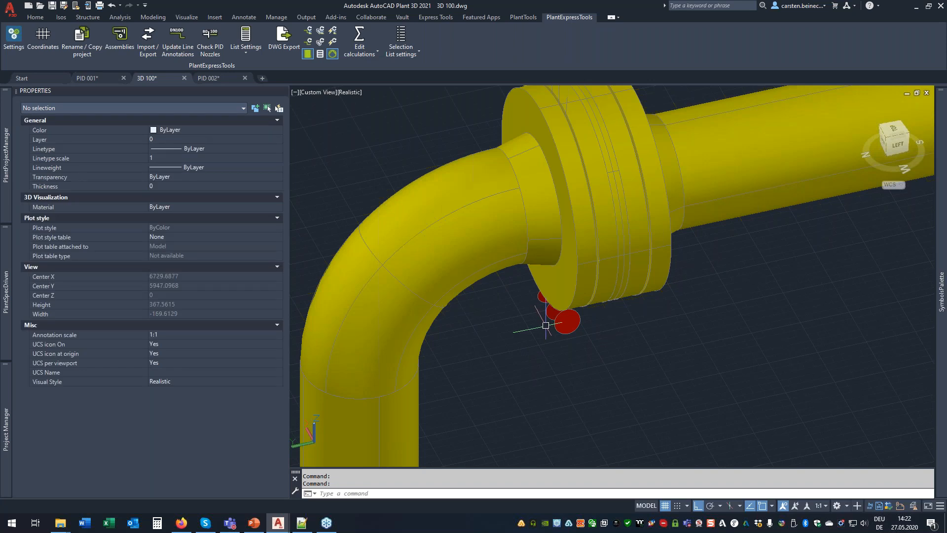
left_click(671, 263)
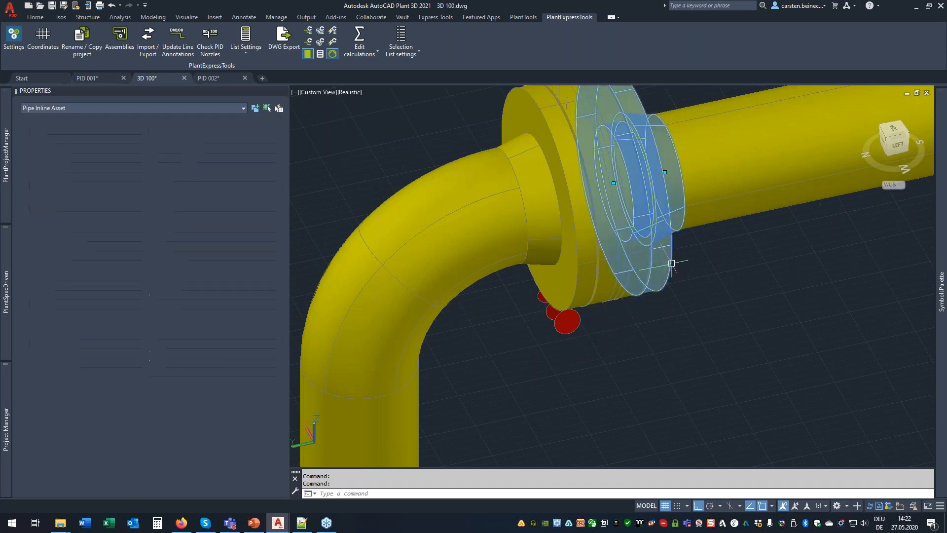
right_click(671, 263)
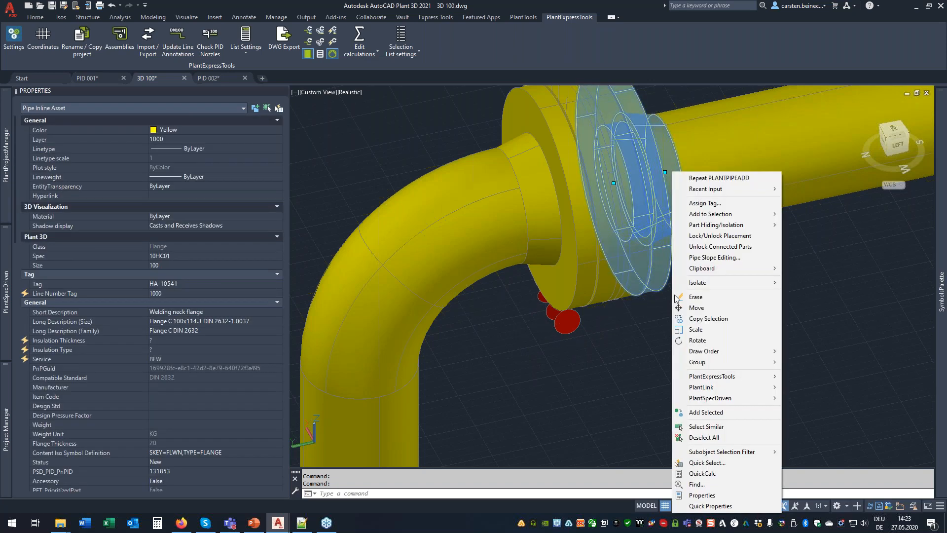
mouse_move(698, 402)
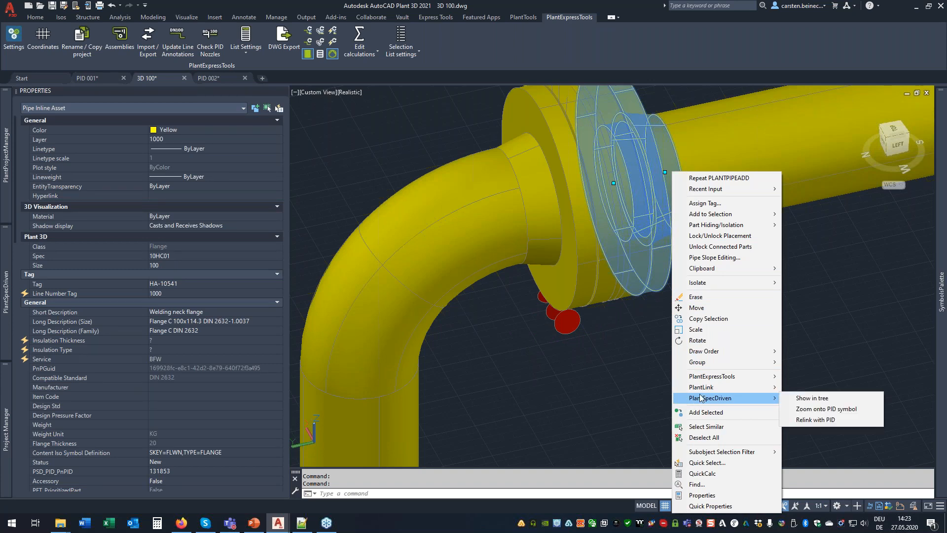
mouse_move(712, 376)
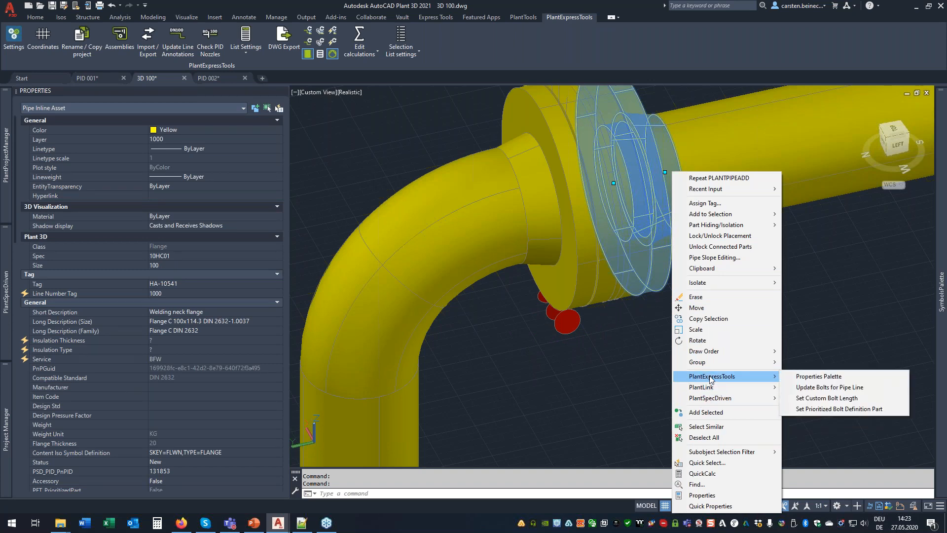
left_click(811, 400)
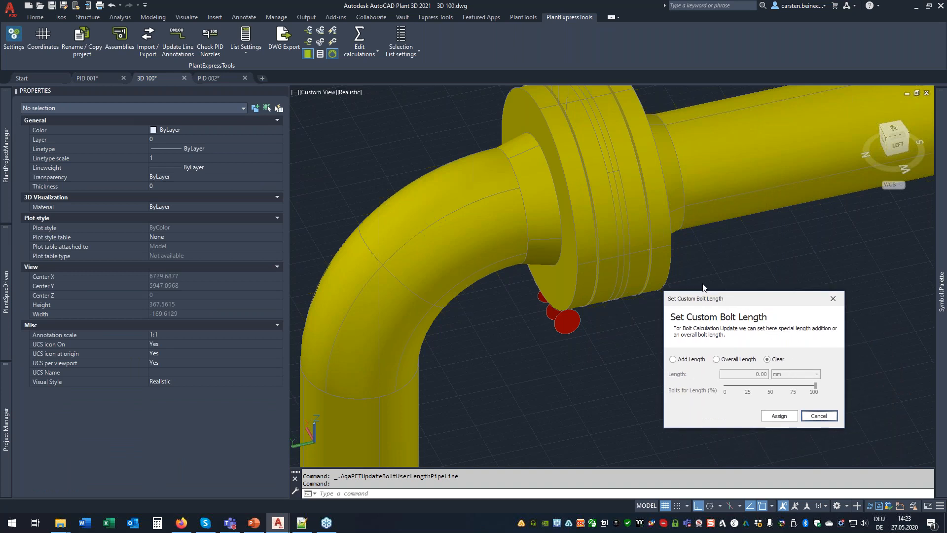
Step: Set an added bolt length of 10 and switch its unit to inches and back to millimetres
left_click(657, 272)
left_click_drag(716, 289, 735, 288)
type("10")
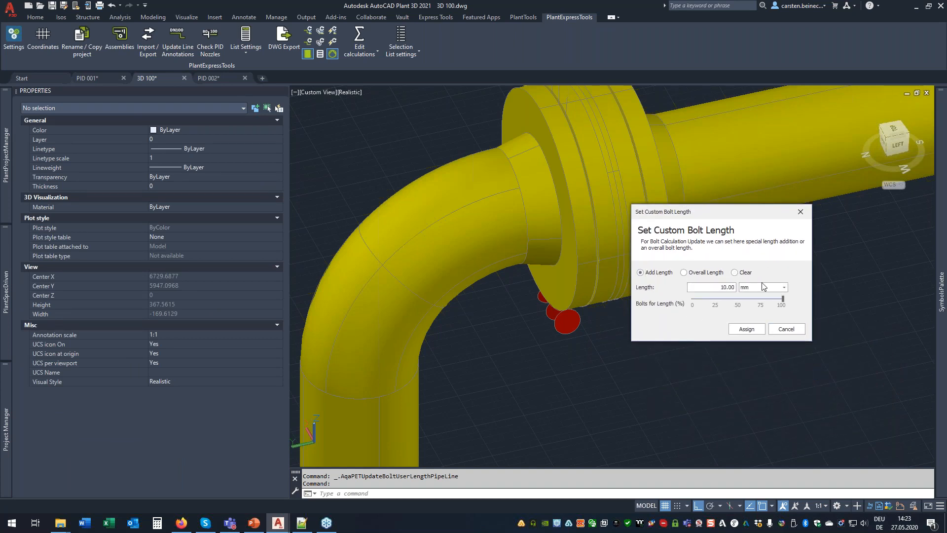
left_click(784, 287)
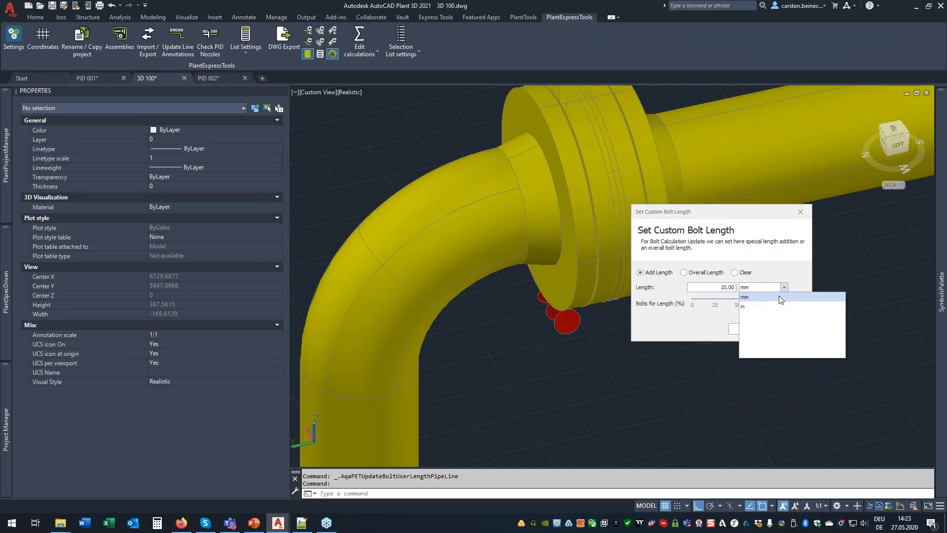
left_click(747, 308)
left_click(784, 288)
left_click(747, 299)
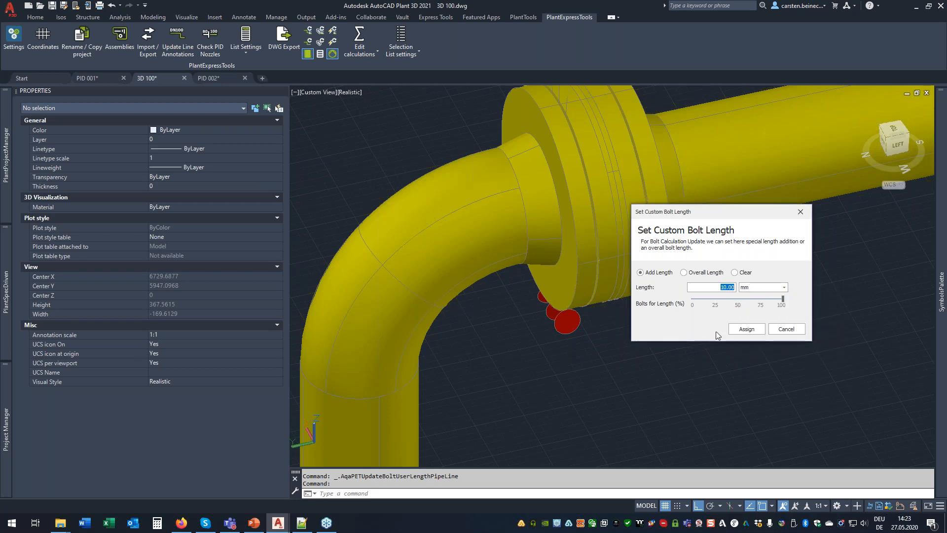
Step: Assign a user-defined overall bolt length of 120 mm to all joints around the flap valve
left_click(685, 272)
left_click(712, 286)
mouse_move(748, 302)
type("120")
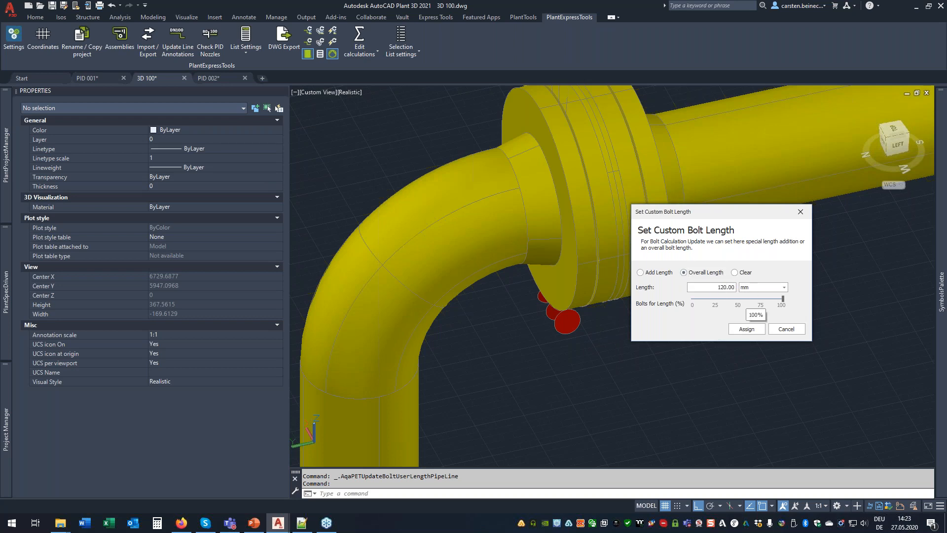
left_click(748, 329)
scroll(651, 414, "down", 4)
left_click(461, 191)
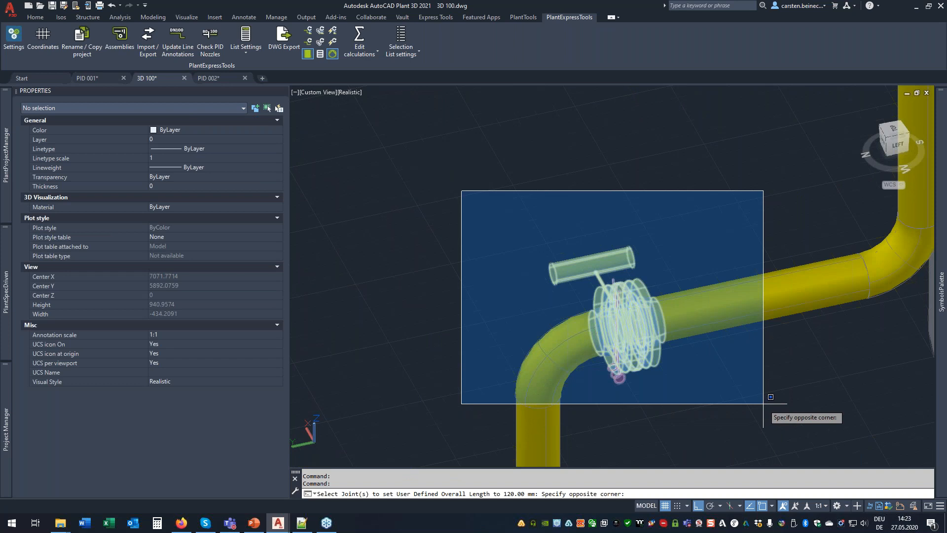
left_click(763, 403)
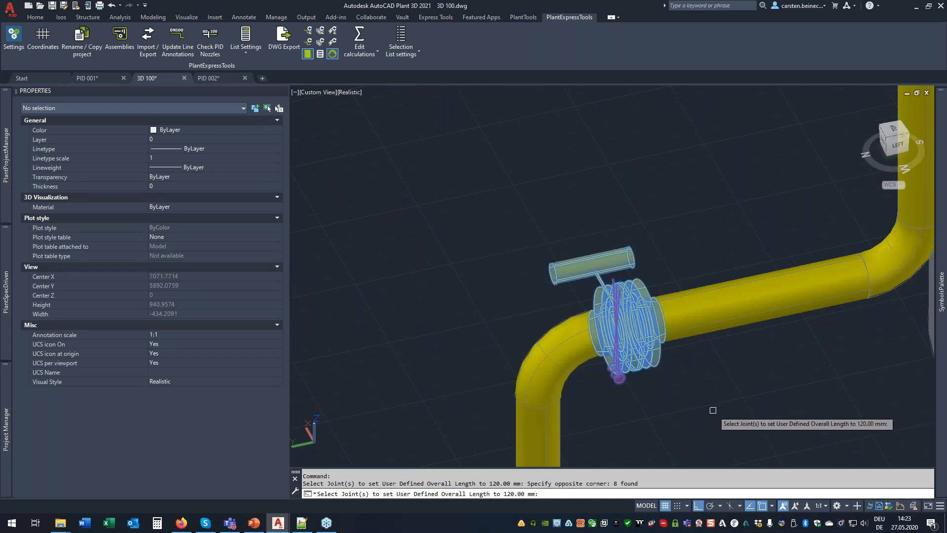
key("Return")
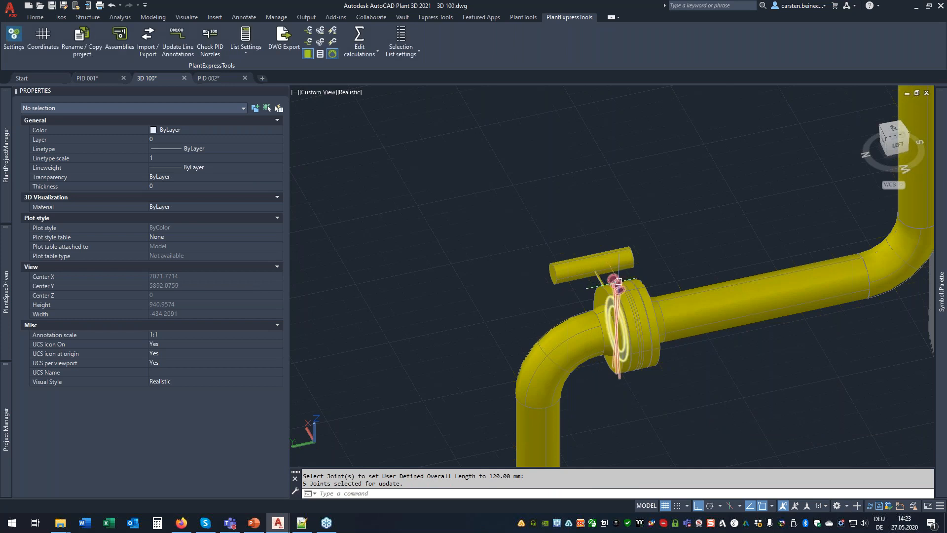
Step: Select the updated bolt set at the flap valve and examine its BoltSize, PET_BoltCalcMethod and description properties
scroll(618, 281, "up", 3)
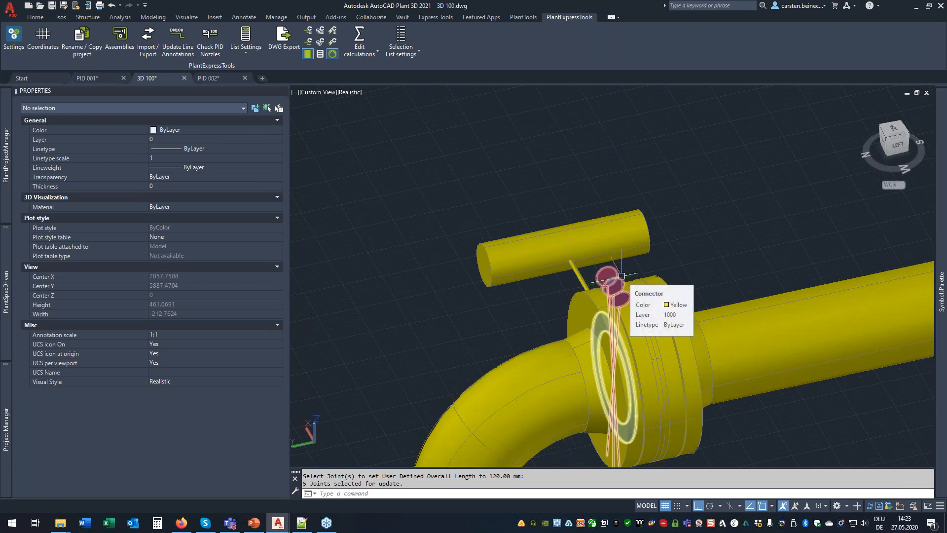
left_click(621, 275)
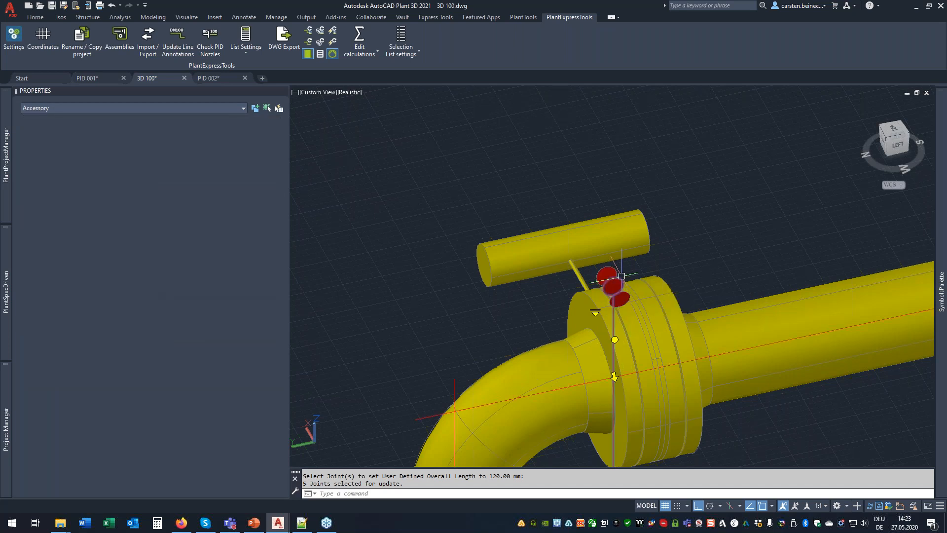
scroll(182, 427, "down", 12)
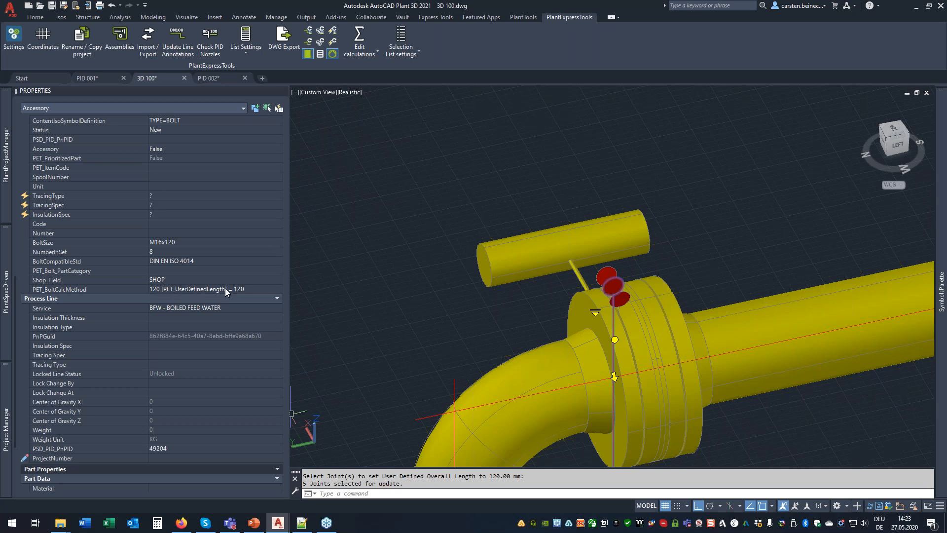
scroll(224, 290, "up", 8)
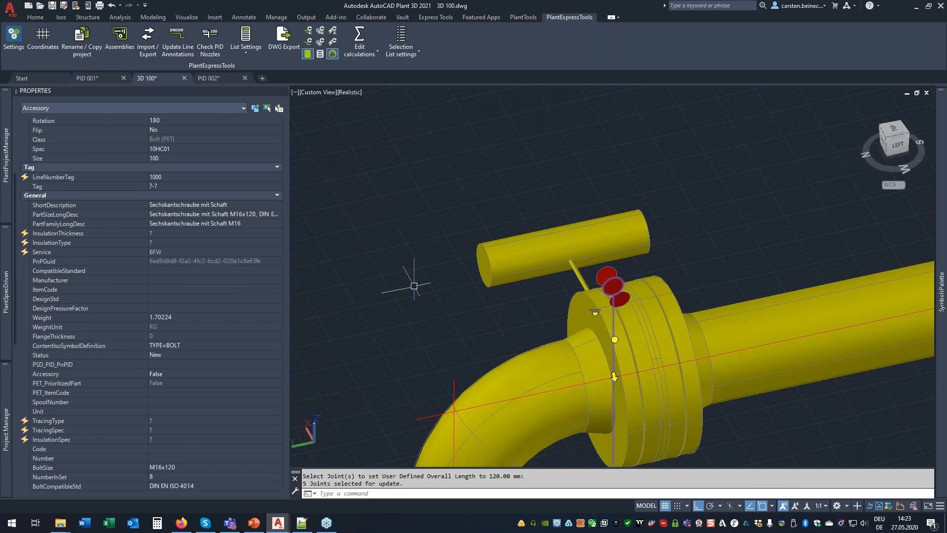
key("Escape")
scroll(416, 273, "down", 2)
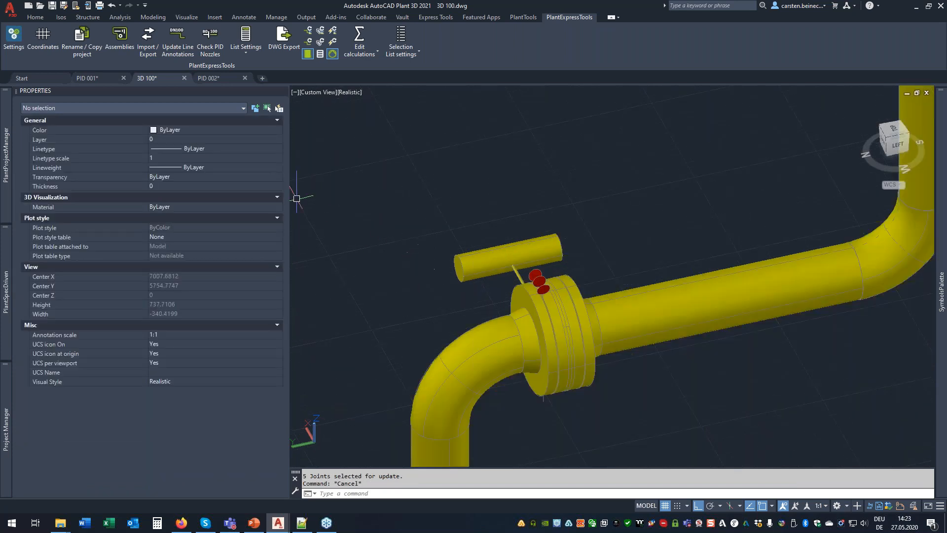
Step: In the Plant Project Setup's Bolt Calculation Setup, set the language for bolt descriptions to English (American Samoa) [EN]
mouse_move(6, 153)
left_click(146, 94)
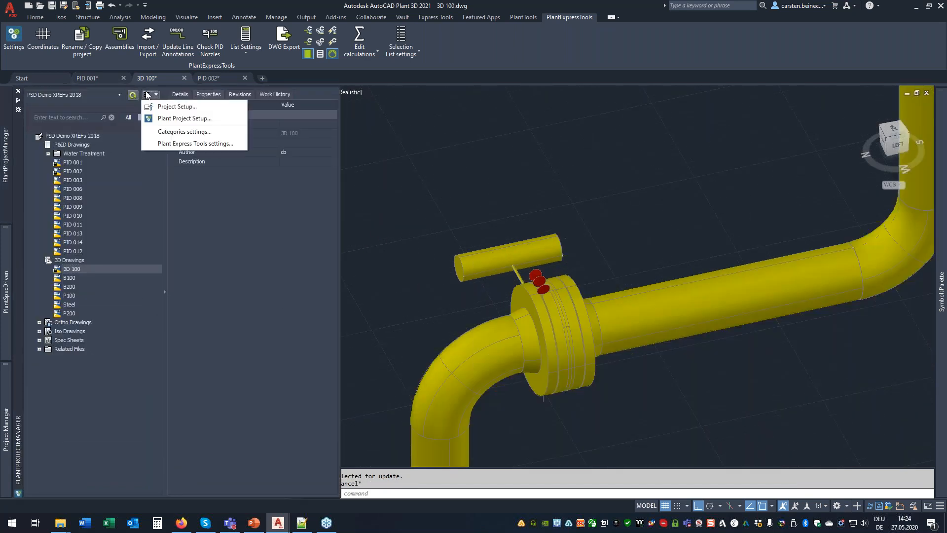
left_click(149, 116)
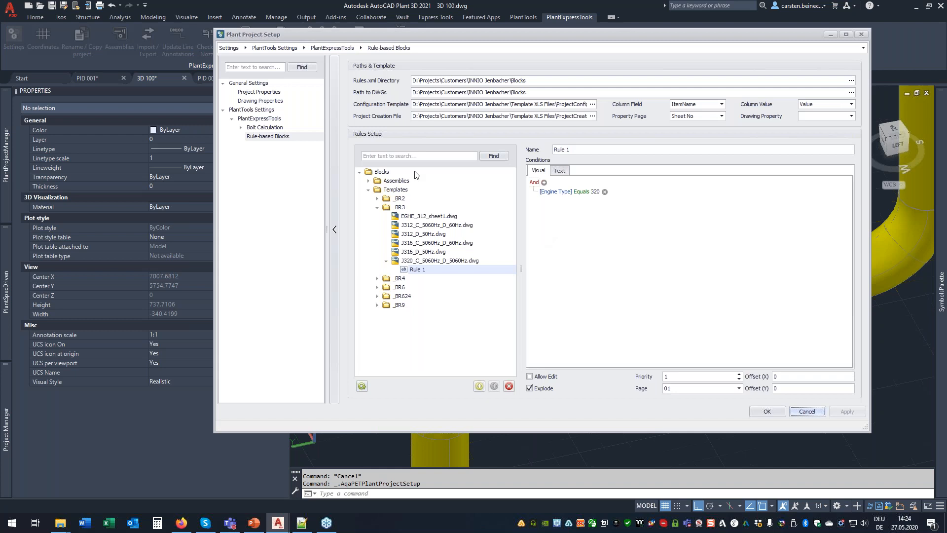
left_click(257, 129)
left_click(241, 127)
left_click(282, 136)
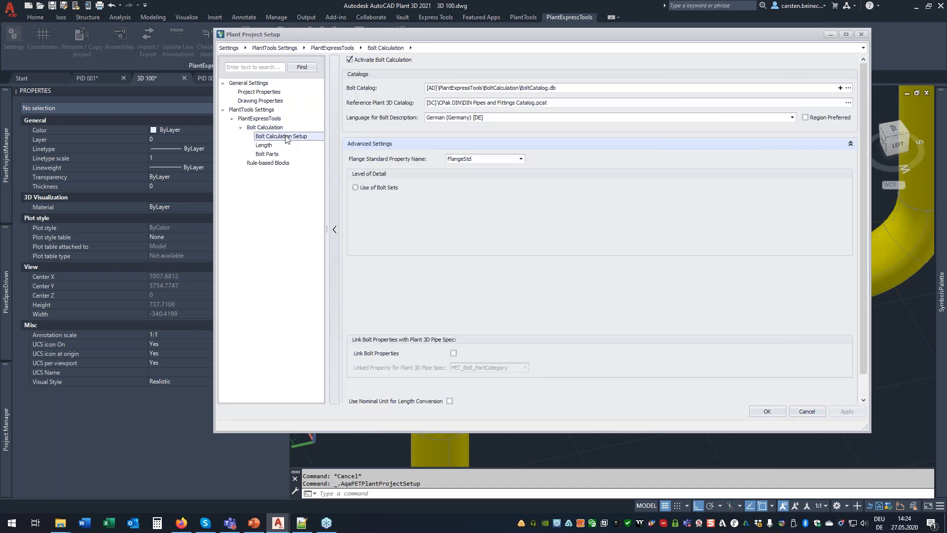
left_click(481, 119)
type("English (Americ")
key("Return")
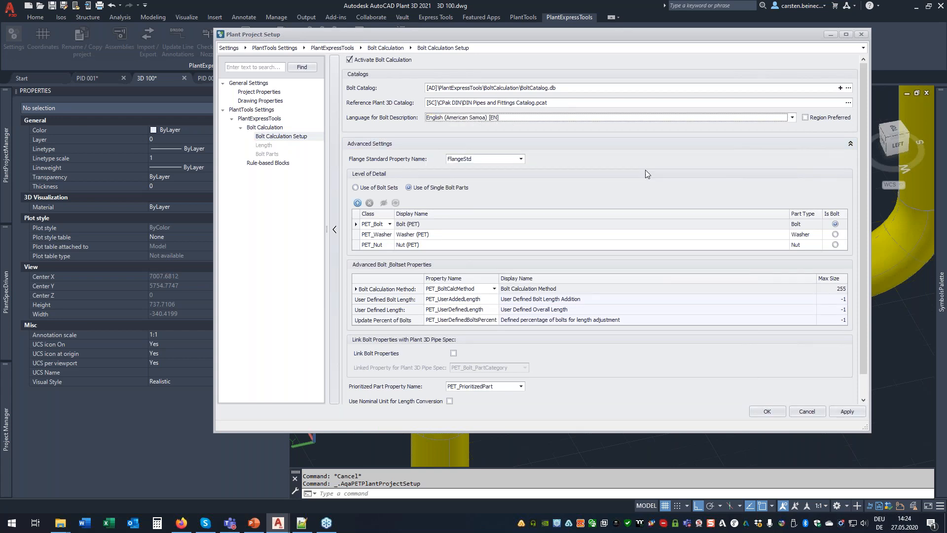
left_click(839, 412)
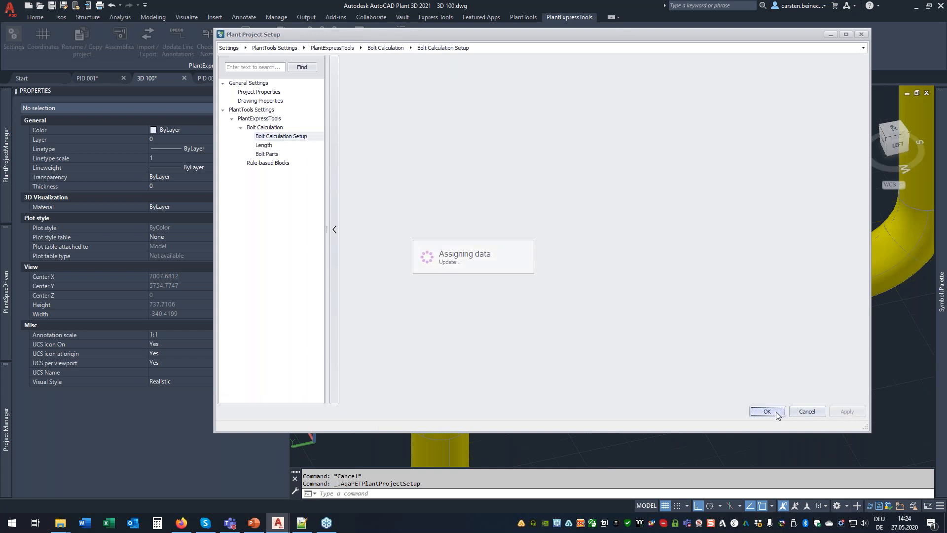
left_click(775, 411)
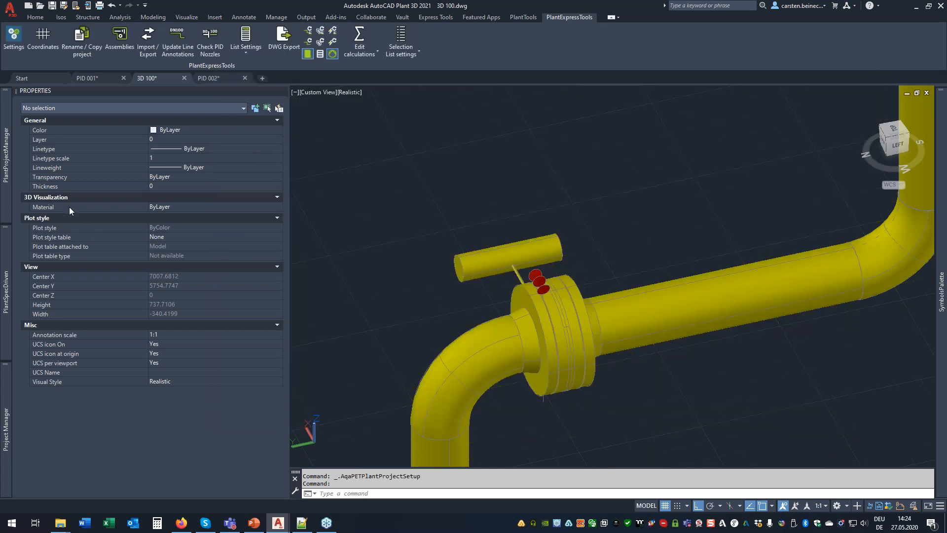
Step: Update the bolt calculation for all pipe lines in drawing 3D 100
mouse_move(8, 181)
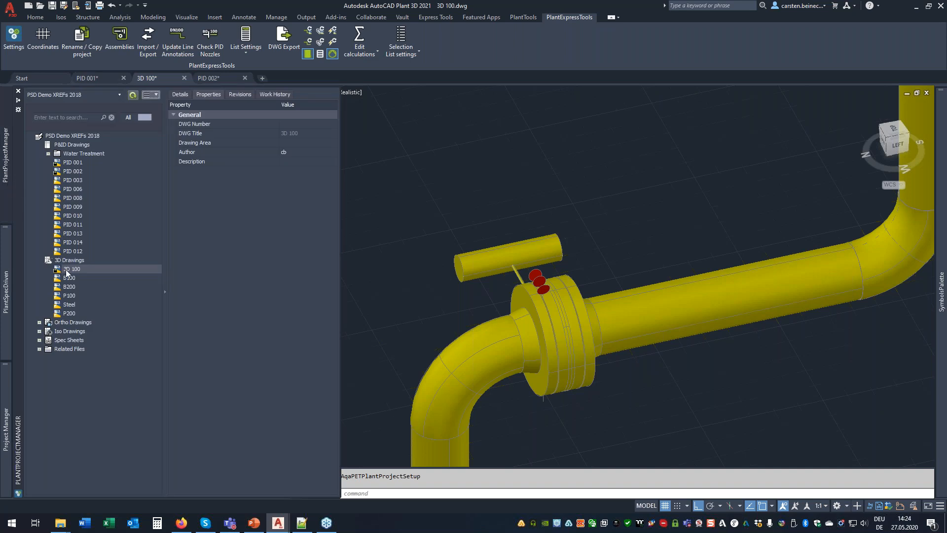
right_click(66, 270)
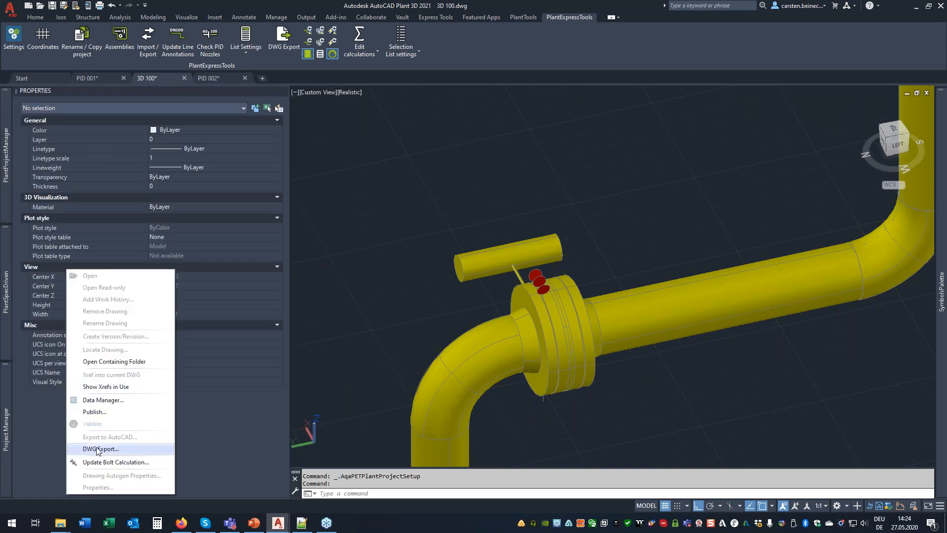
left_click(102, 462)
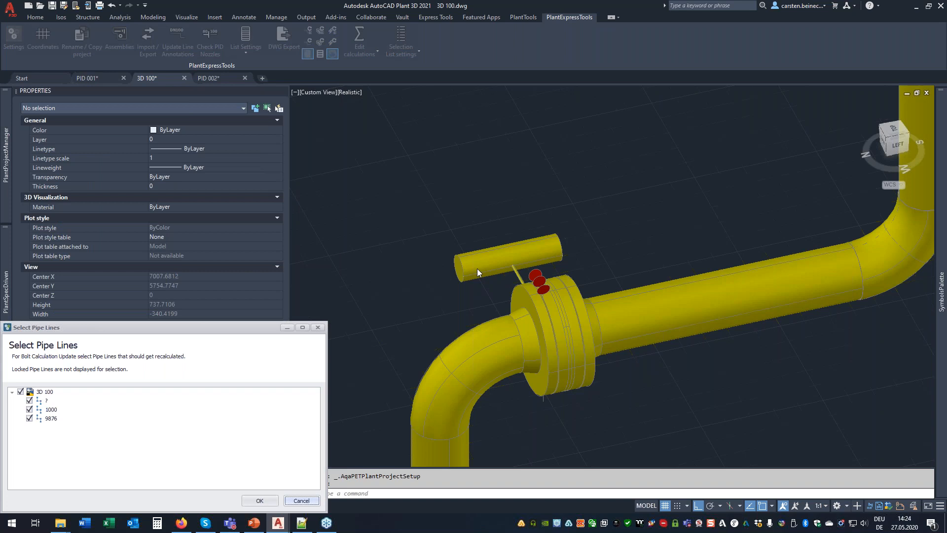
left_click(260, 501)
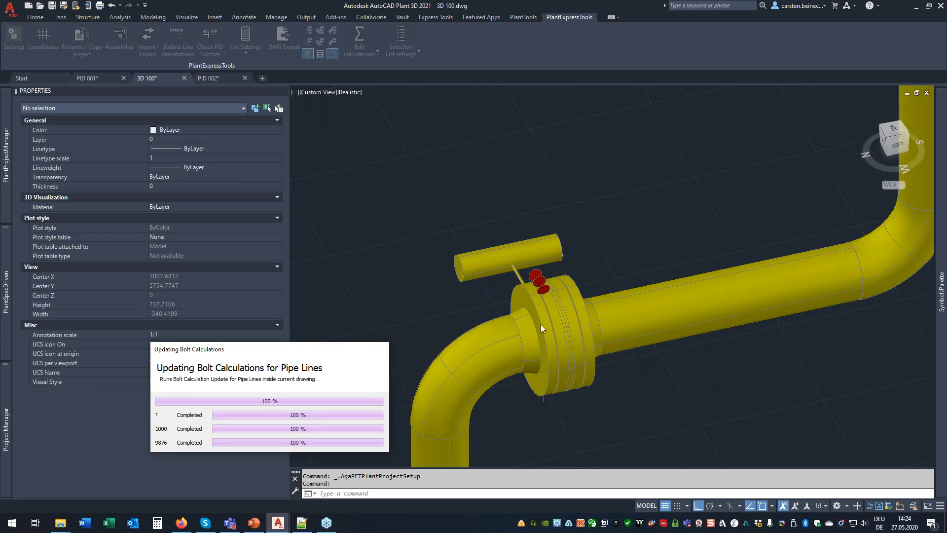
Step: Select the bolt set at the flap valve and check the language of its descriptions
scroll(541, 281, "up", 5)
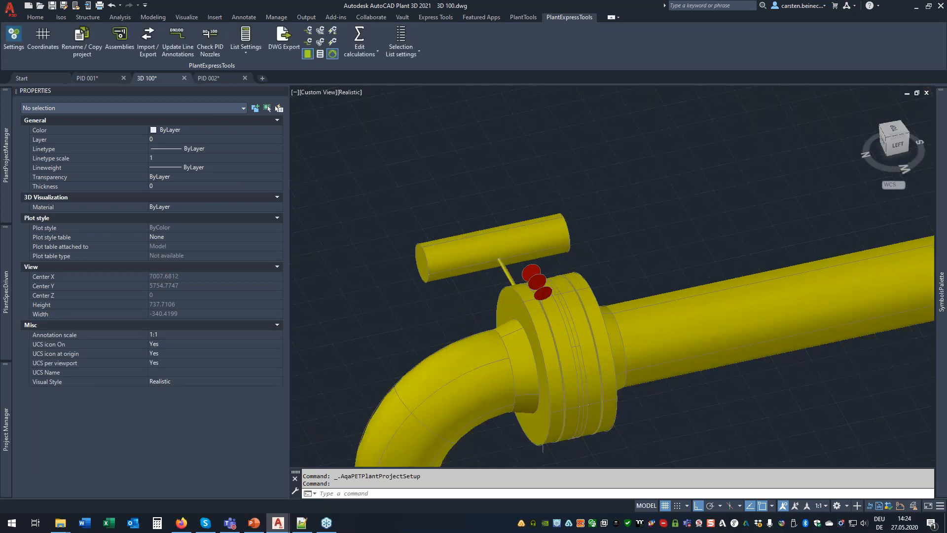
left_click(545, 270)
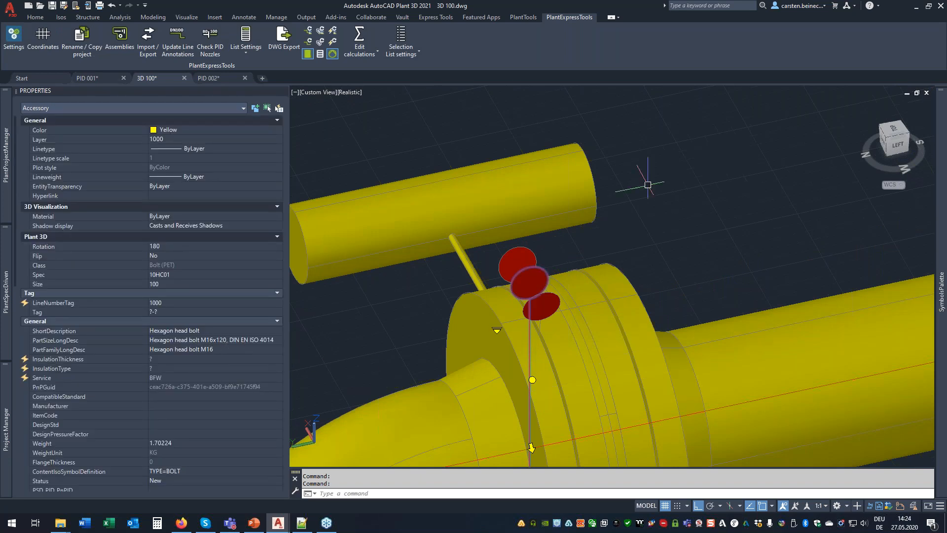
scroll(666, 191, "down", 8)
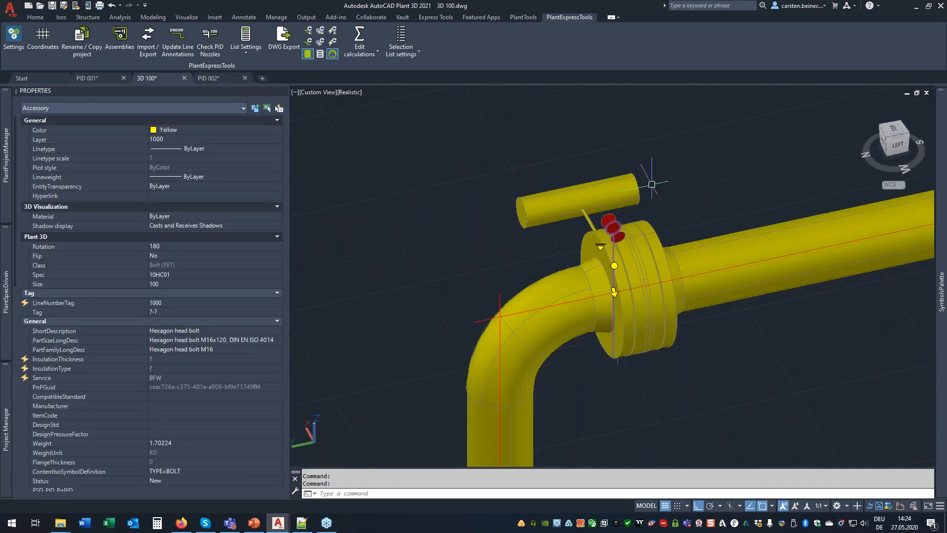
key("Escape")
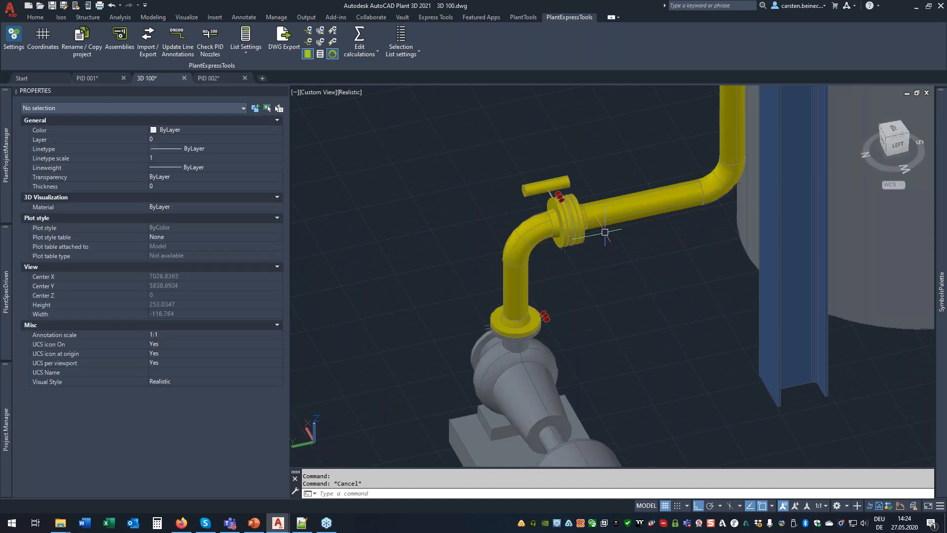
Step: Open isometric drawing 9876-1 from line 9876 in the Final_A2 iso drawings of the project
scroll(572, 277, "down", 2)
middle_click_drag(585, 310, 598, 310, "shift")
scroll(599, 316, "down", 6)
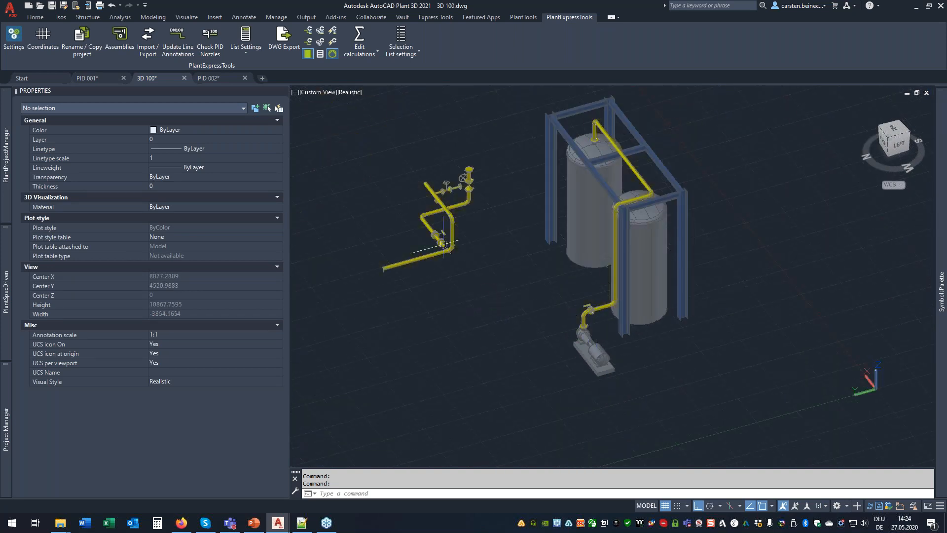
scroll(442, 242, "up", 6)
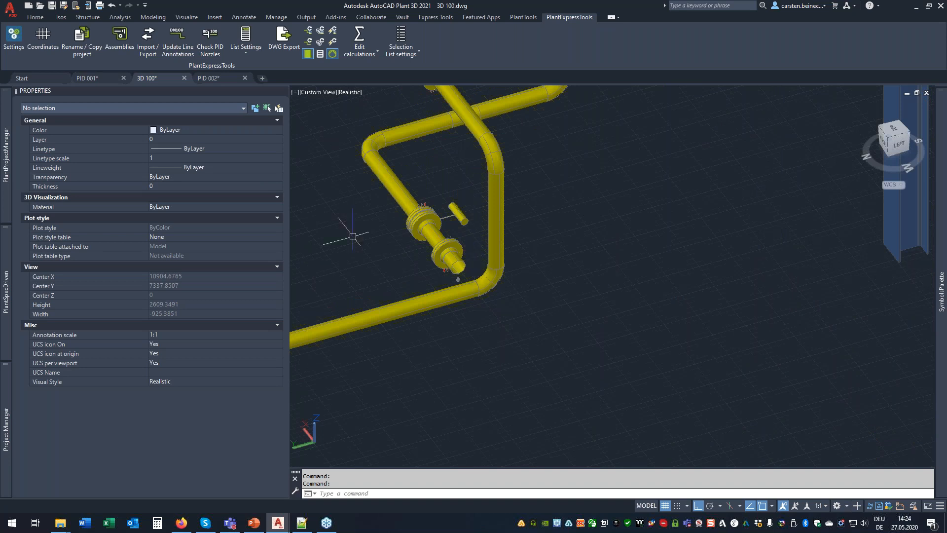
mouse_move(5, 170)
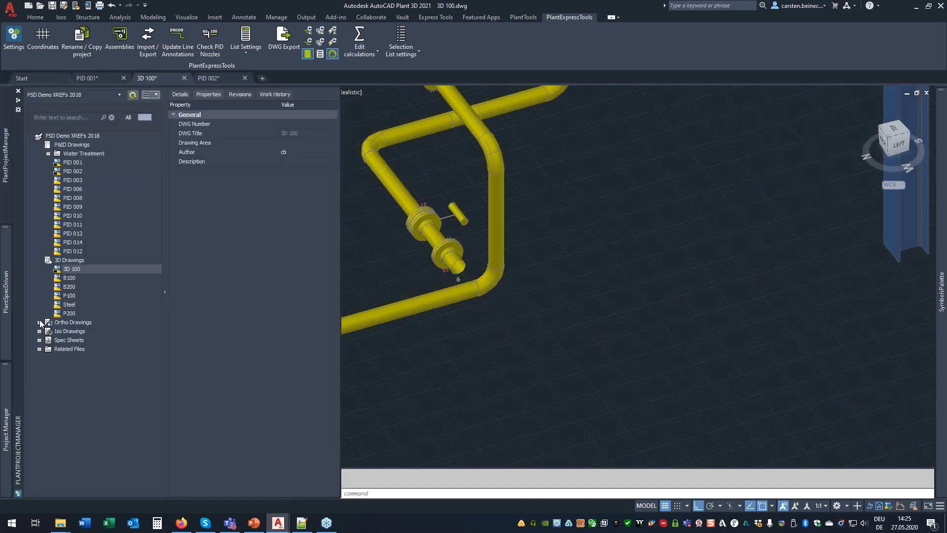
left_click(39, 330)
left_click(39, 331)
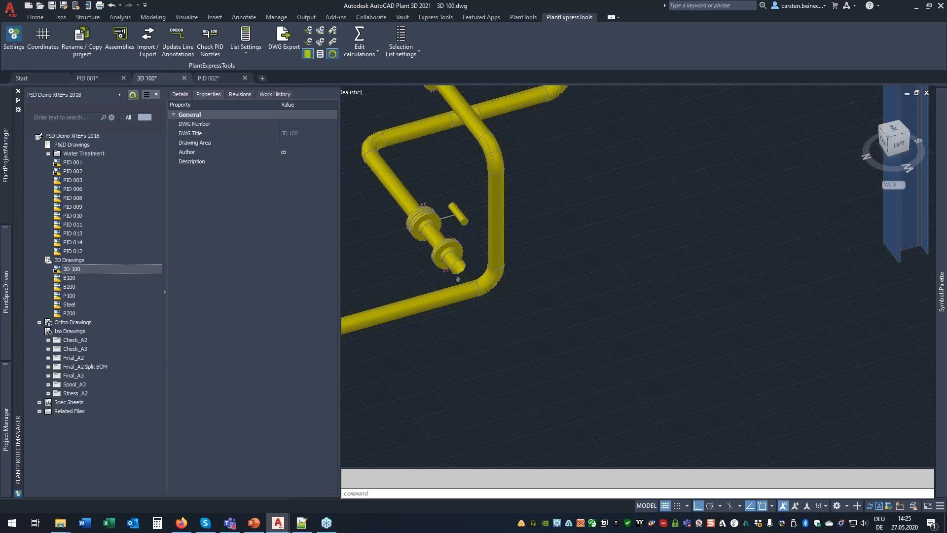
left_click(48, 358)
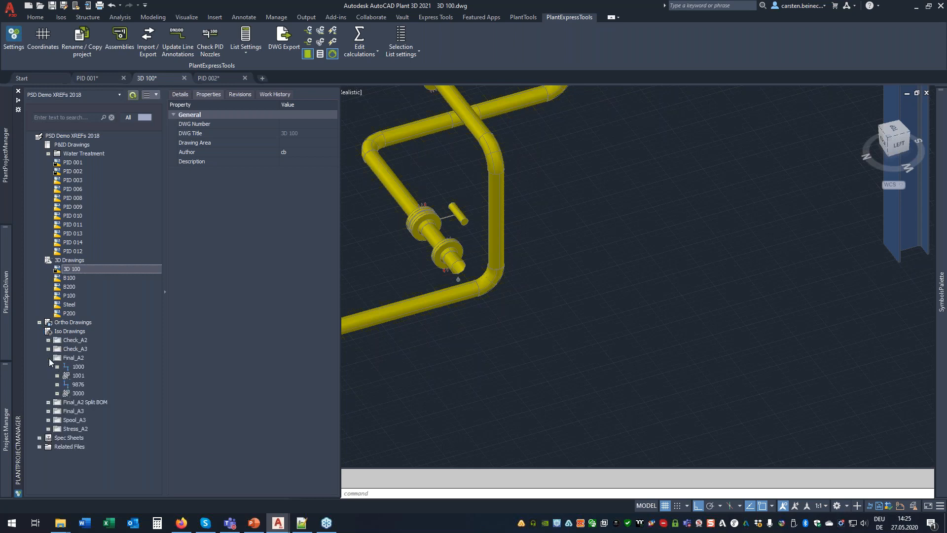
left_click(57, 384)
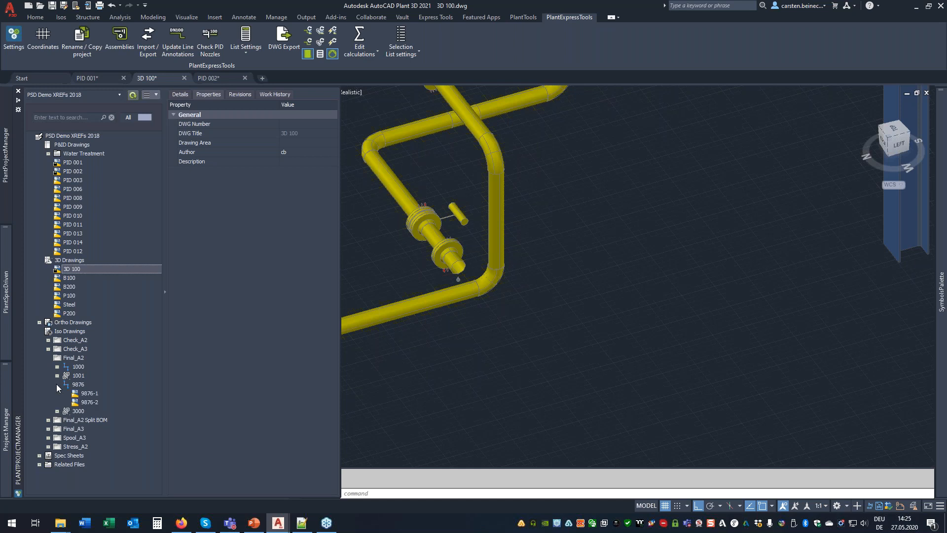
left_click(78, 393)
double_click(78, 393)
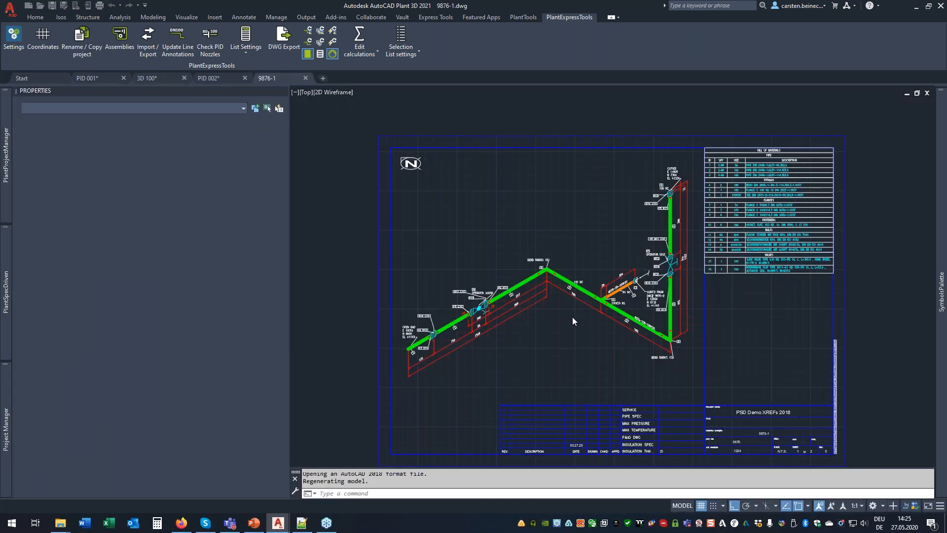
Step: Examine the bolt entries in the isometric's bill of materials and their tags along the pipe line
scroll(770, 246, "up", 5)
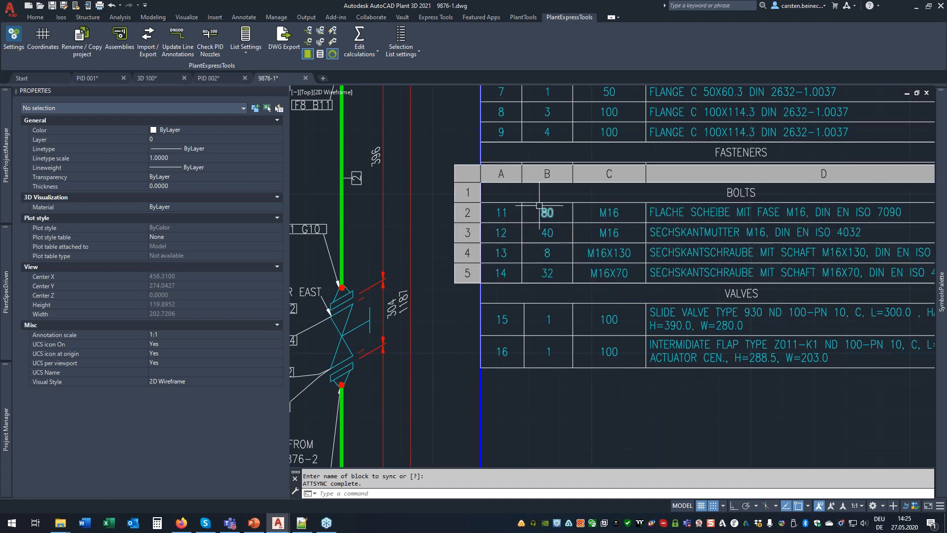
scroll(685, 252, "down", 2)
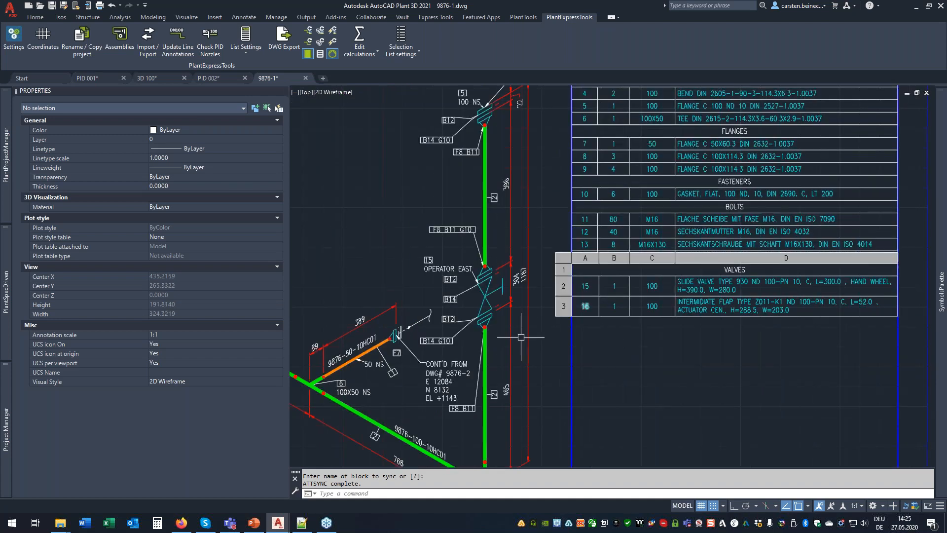
mouse_move(492, 242)
middle_mouse_down()
mouse_move(562, 257)
mouse_move(432, 337)
middle_mouse_up()
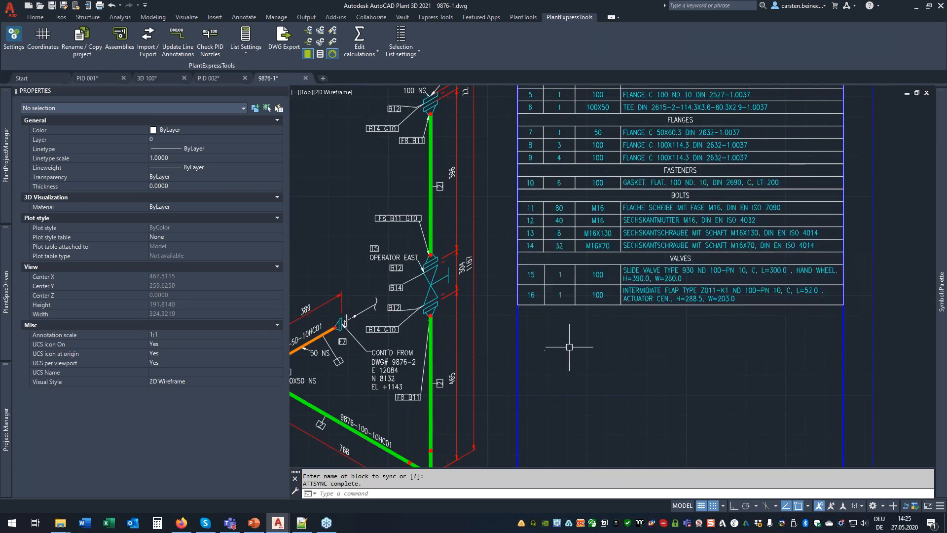
scroll(617, 326, "down", 4)
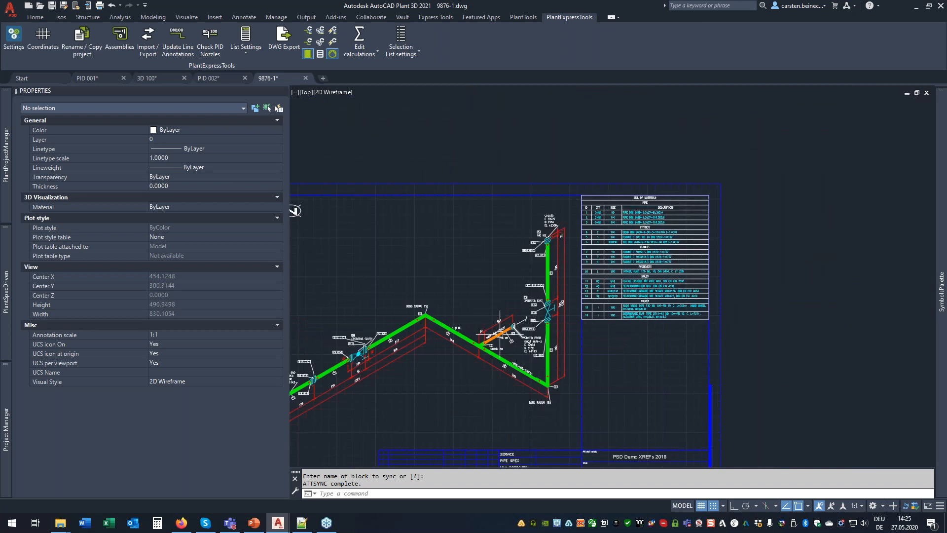
mouse_move(431, 292)
middle_mouse_down()
mouse_move(511, 237)
mouse_move(475, 260)
middle_mouse_up()
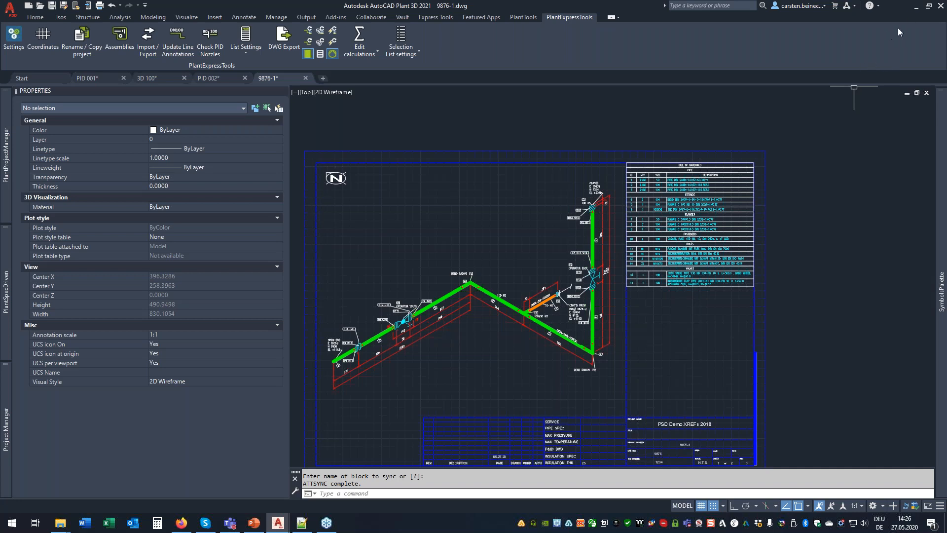
Step: Quit AutoCAD Plant 3D, saving the changes to the open drawings, including PID 001, 3D 100 and PID 002
left_click(941, 7)
left_click(463, 285)
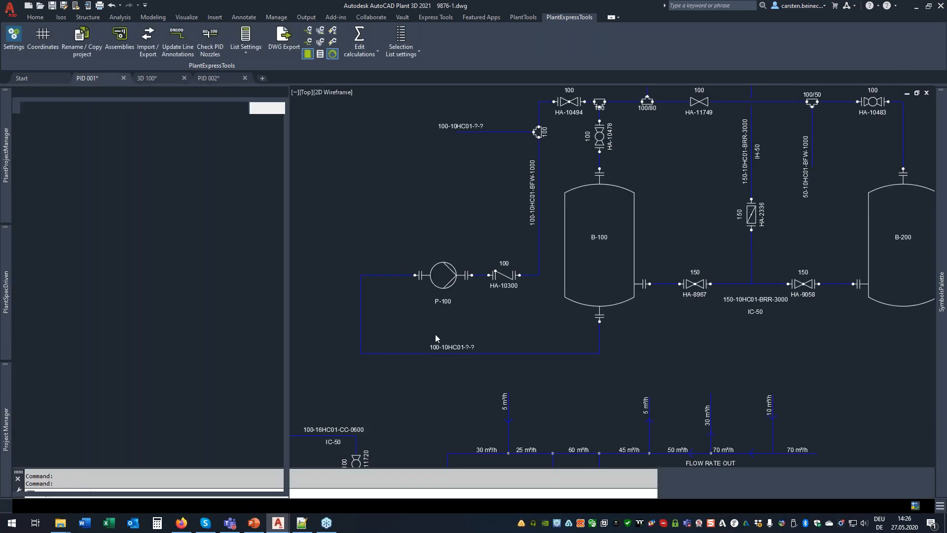
left_click(463, 282)
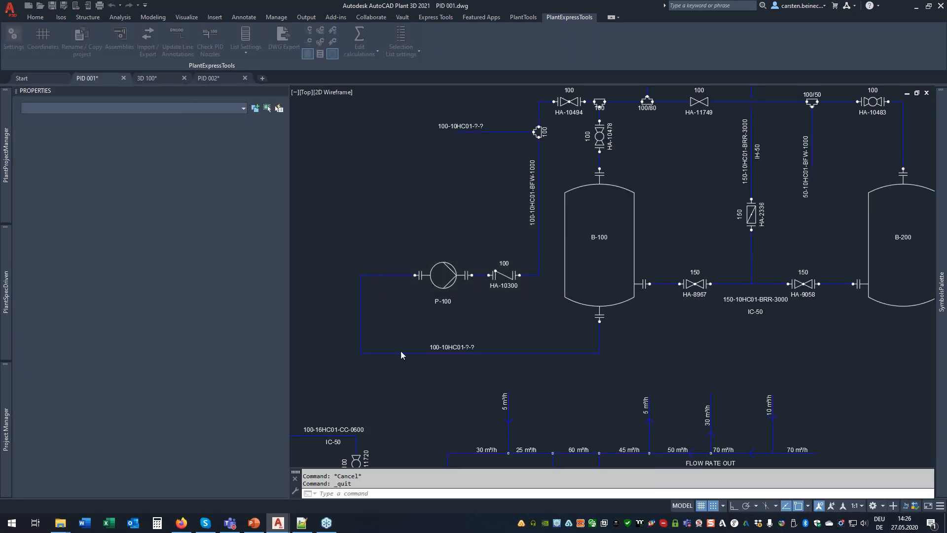
left_click(305, 522)
left_click(869, 116)
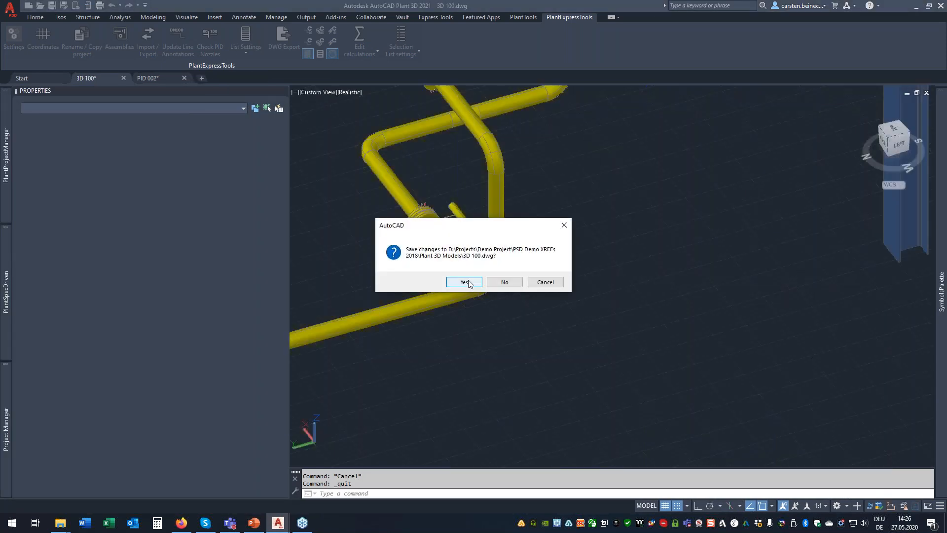
left_click(466, 282)
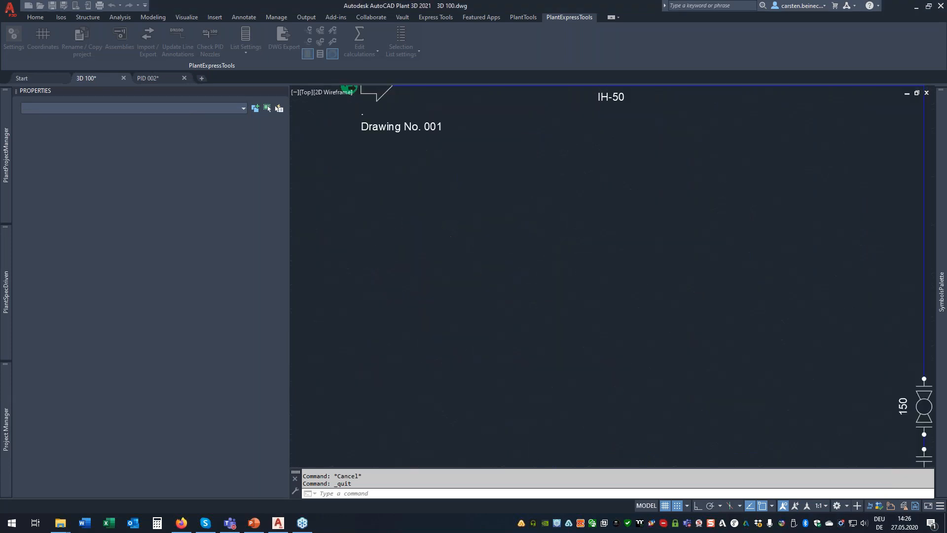
left_click(466, 282)
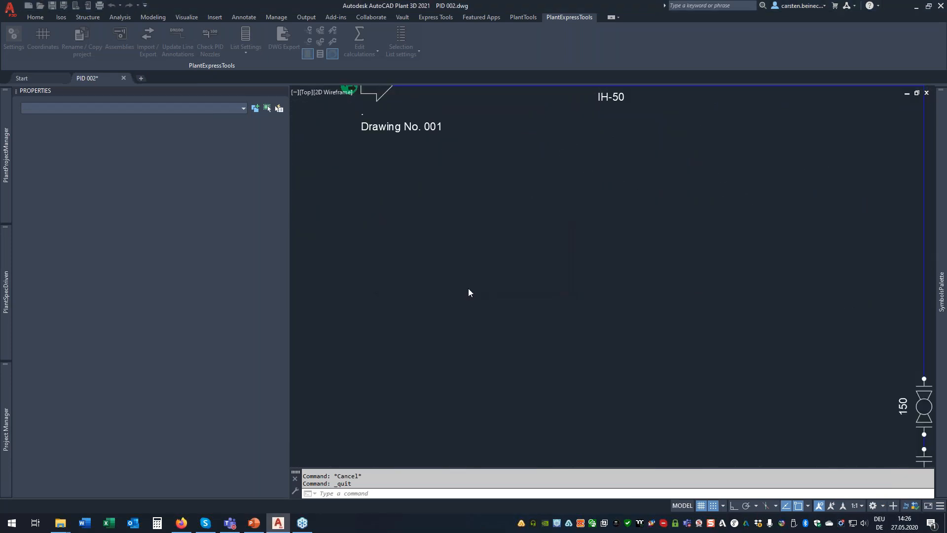
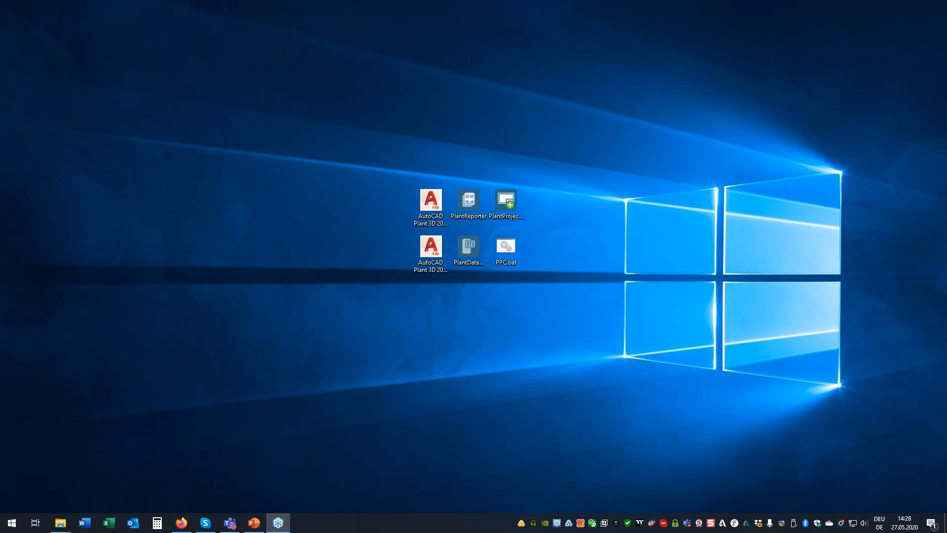
Step: Launch PlantProjectCreate from the desktop and load the setup file PlantProjectCreate.xml
double_click(509, 196)
left_click(610, 130)
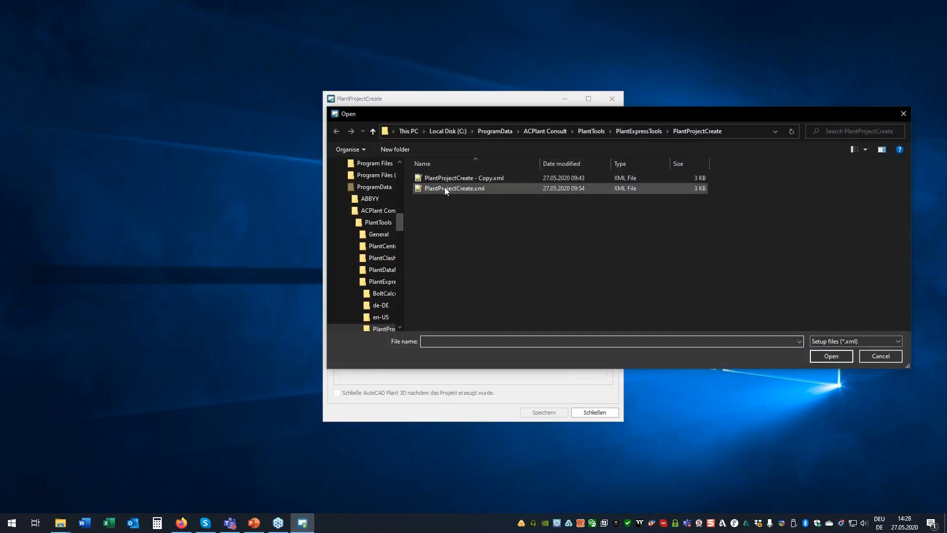
double_click(444, 188)
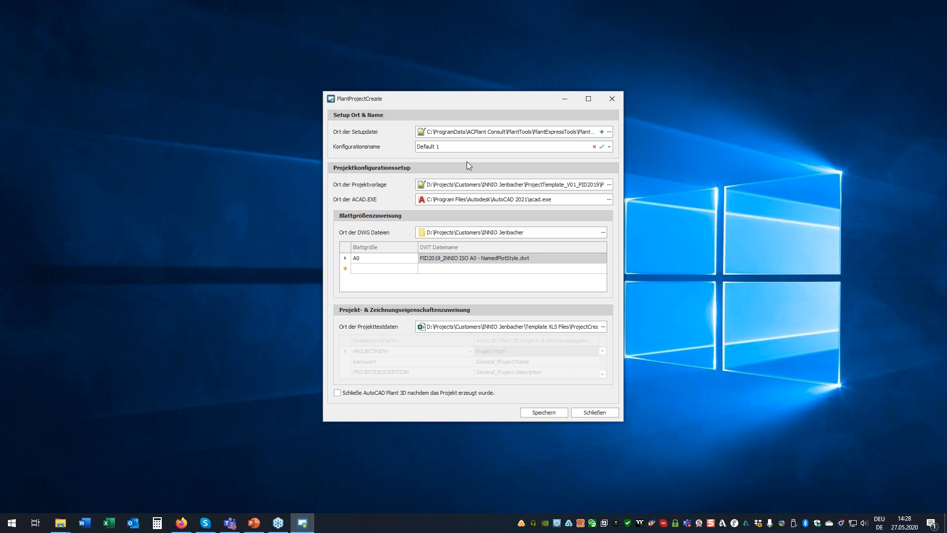
Step: Review the Default 1 configuration's project template, acad.exe and DWG locations, sheet size assignment, project test data file and property mapping
left_click_drag(457, 186, 608, 184)
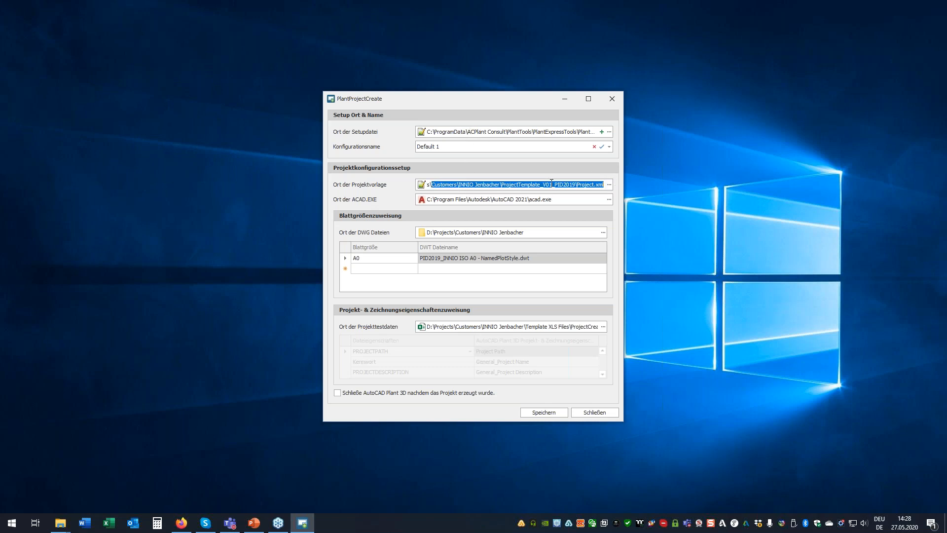
left_click_drag(556, 199, 421, 202)
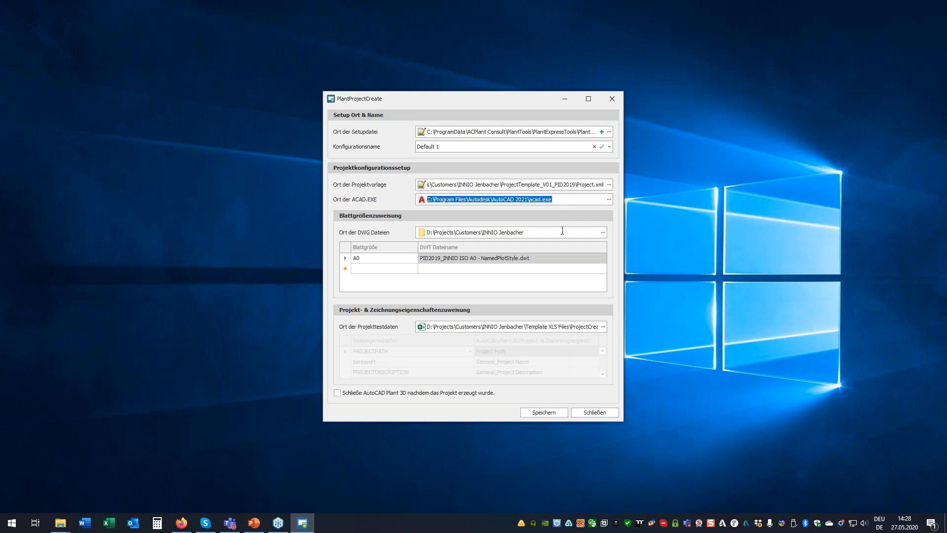
left_click_drag(527, 232, 412, 235)
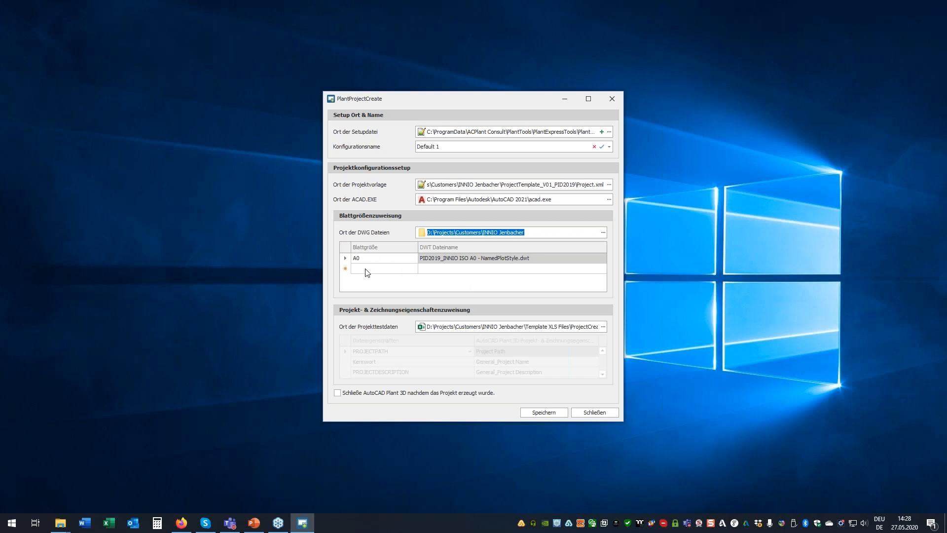
left_click(458, 270)
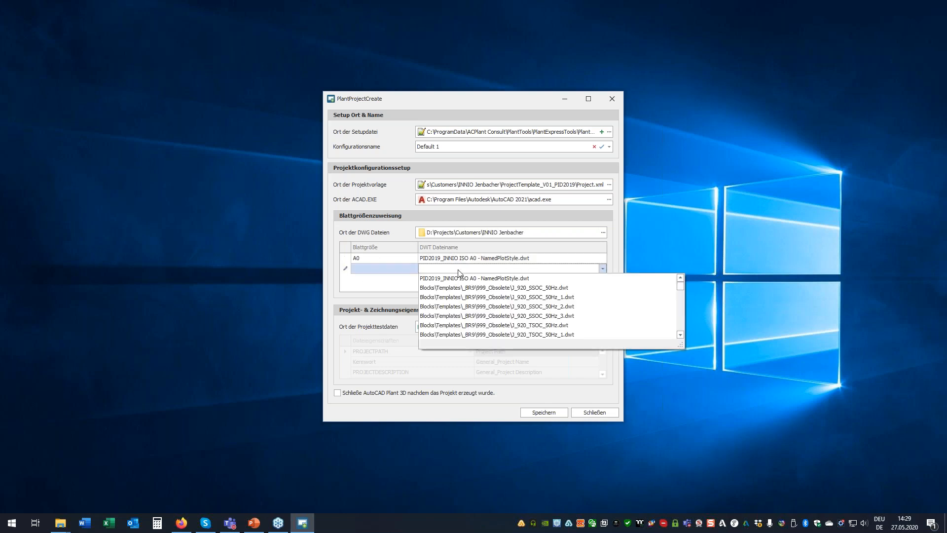
left_click(378, 298)
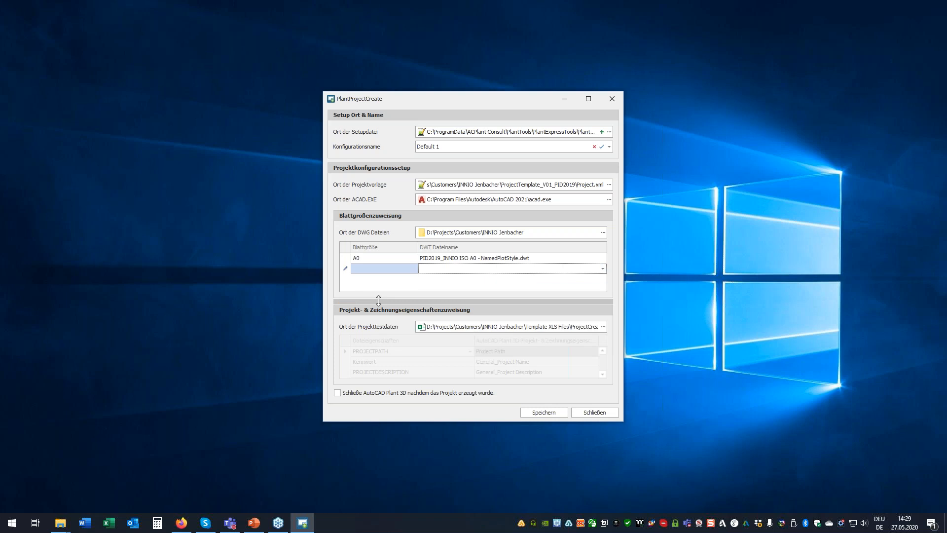
left_click_drag(492, 326, 599, 326)
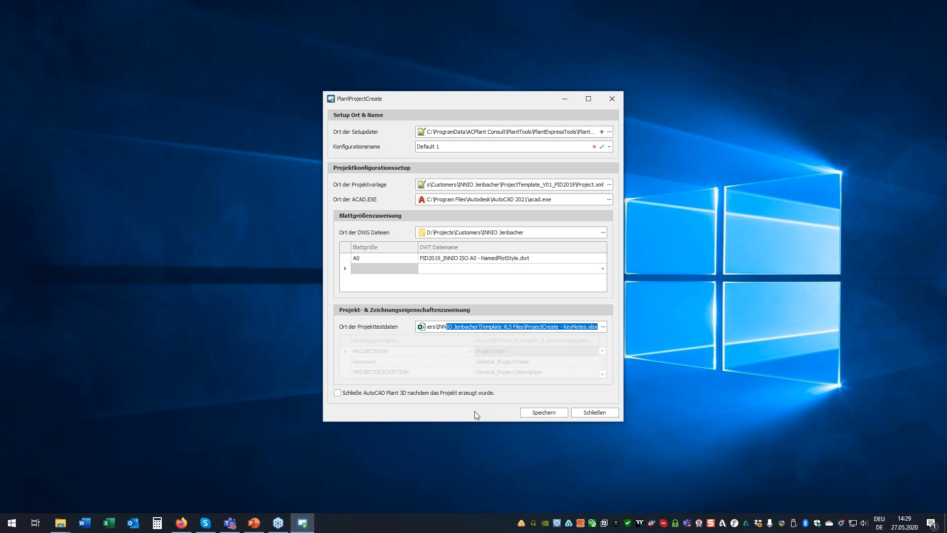
left_click_drag(472, 422, 473, 466)
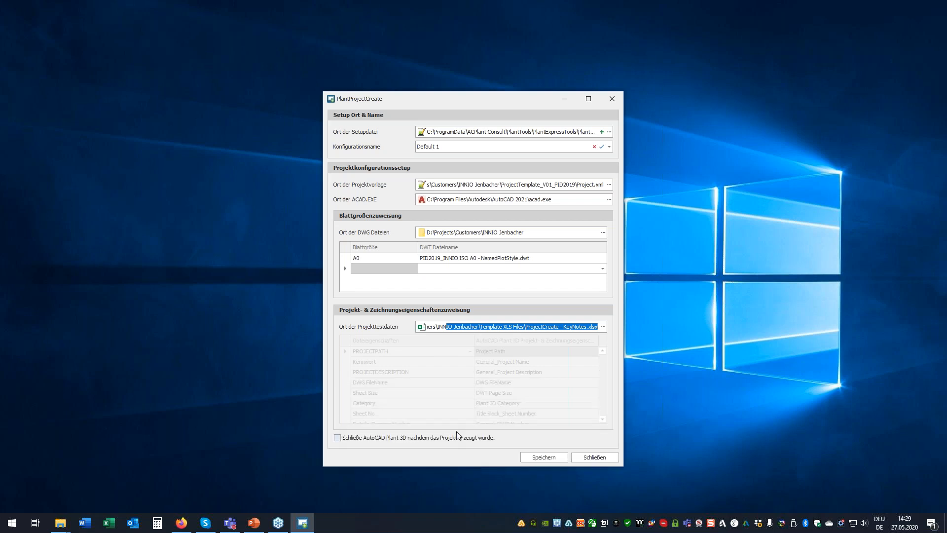
Step: Switch to File Explorer and open the ProjectCreate - KeyNotes.xlsx workbook in Excel
left_click(60, 522)
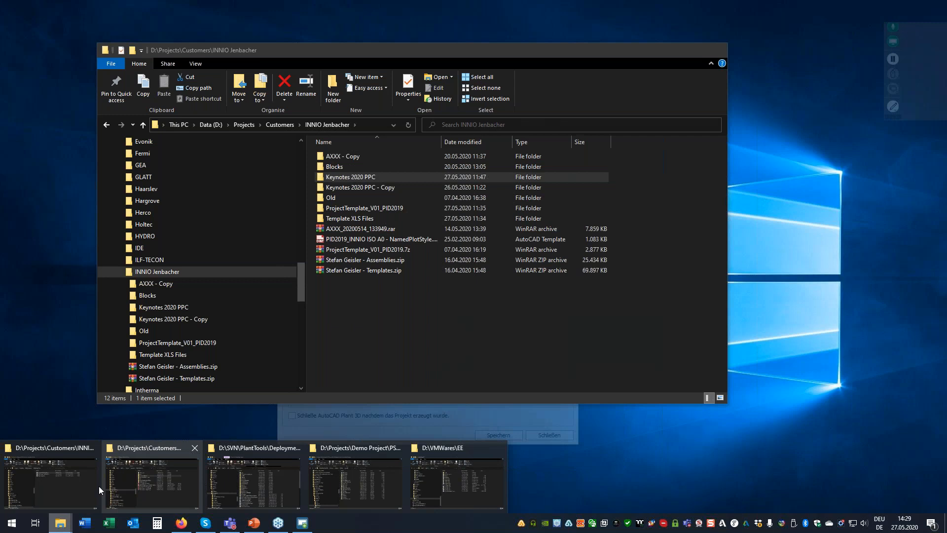
left_click(75, 485)
double_click(361, 169)
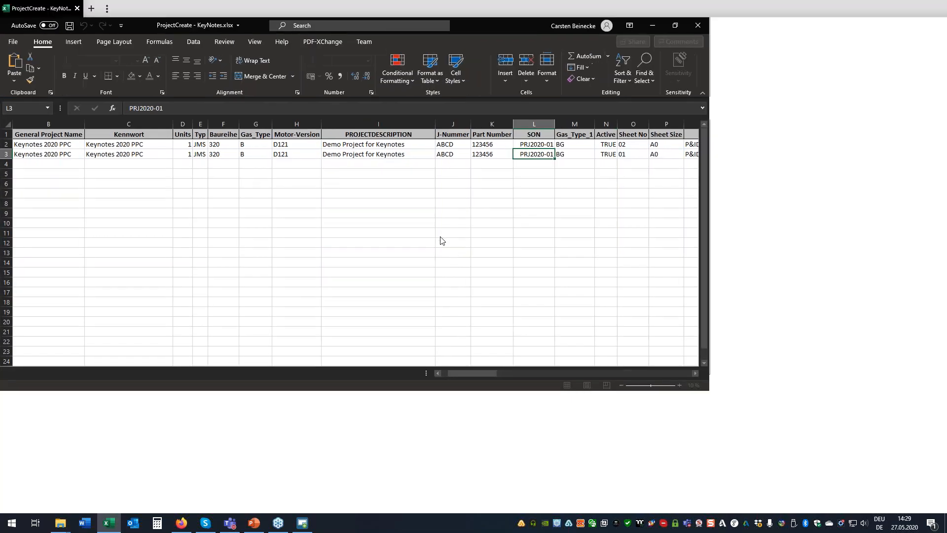
Step: Examine the first data row of qryPIDCreation, from PROJECTPATH and PROJECTDESCRIPTION through SON, sheet number and DWG title to DWG FileName and Category
left_click(46, 144)
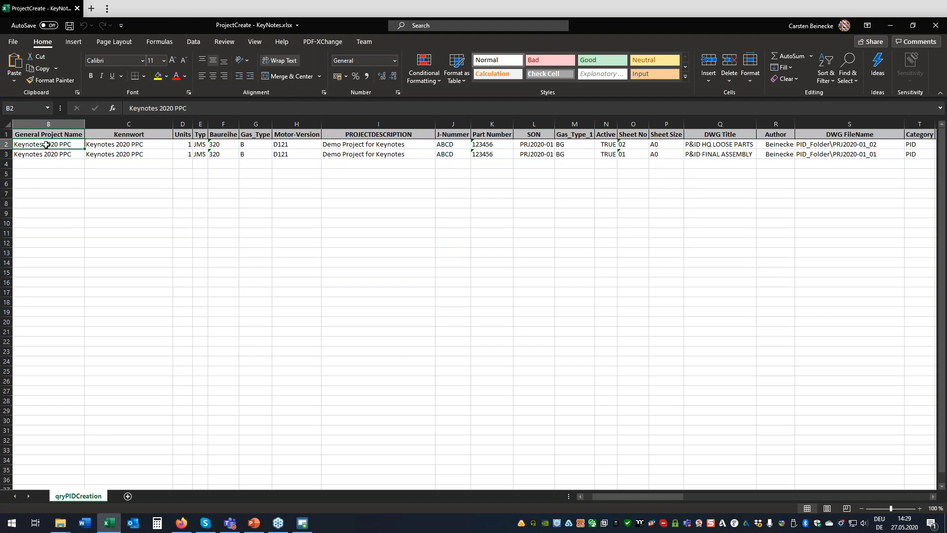
key("Left")
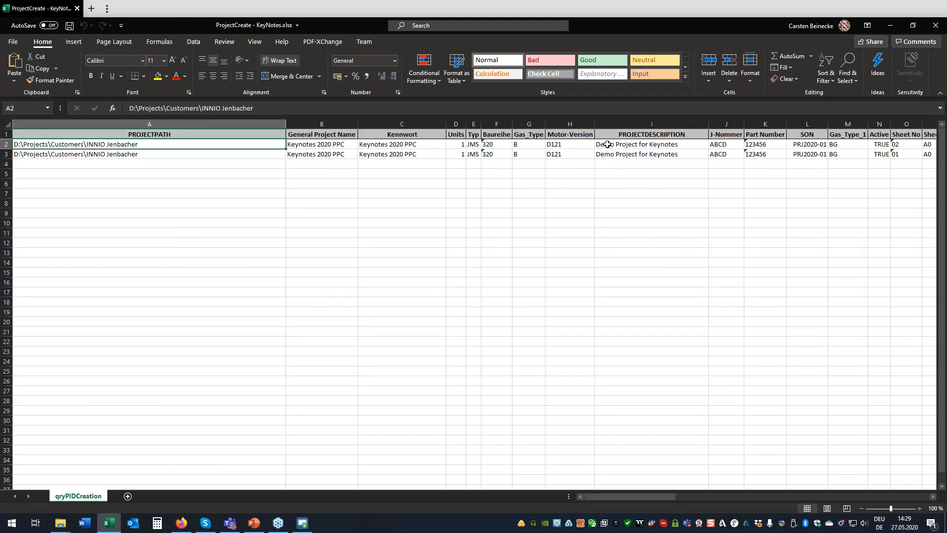
left_click(659, 144)
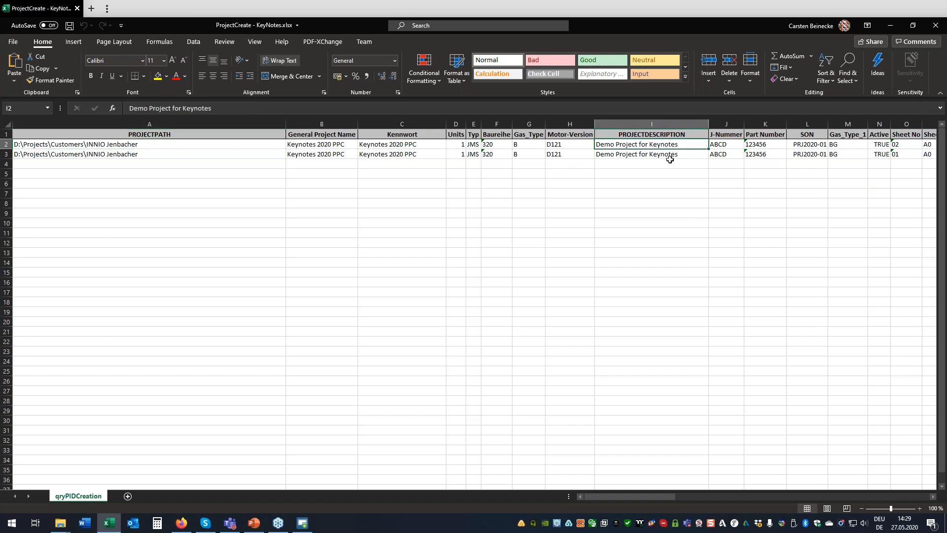
key("Right")
key("Right")
key("Right")
key("Right")
key("Right")
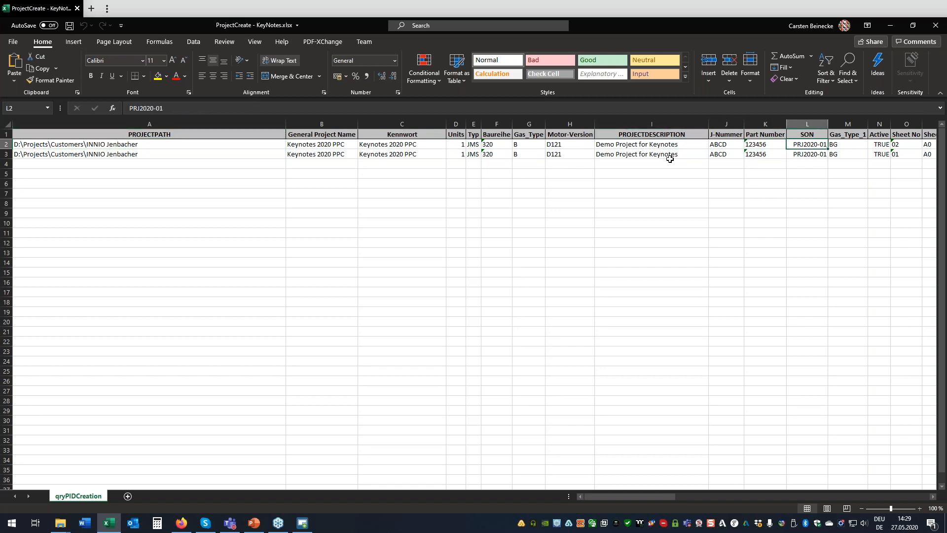
key("Right")
key("Right")
key("Right")
key("Right")
key("Right")
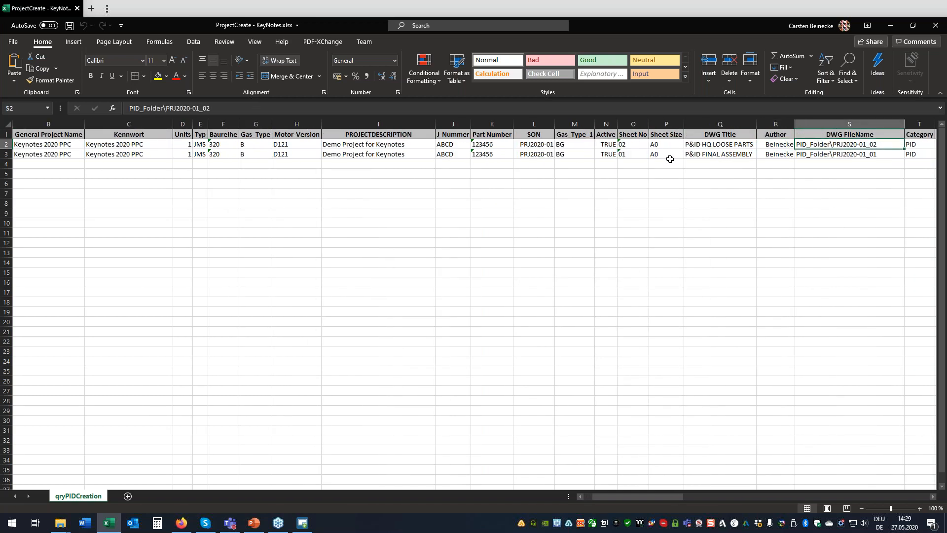
key("Left")
key("Left")
key("Right")
key("Right")
key("Right")
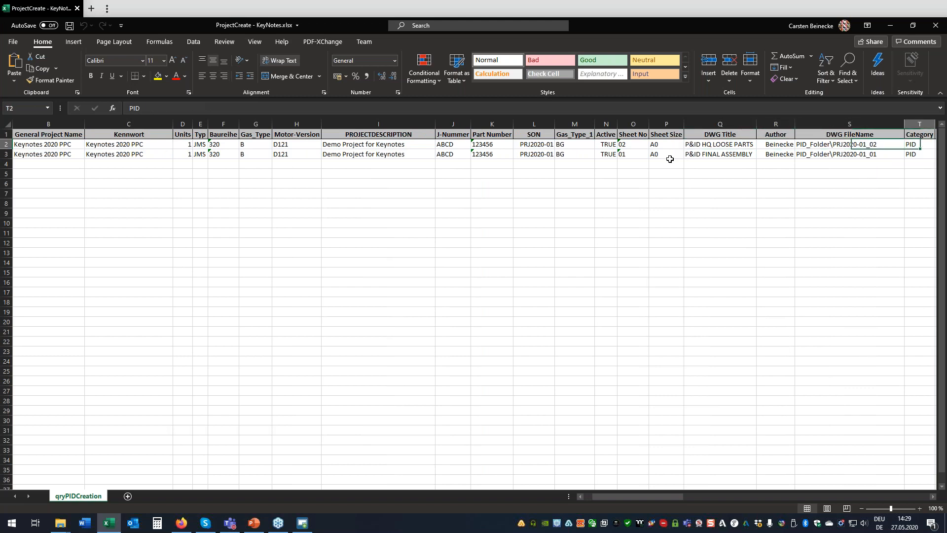
Step: Close PlantProjectCreate and the ProjectCreate - KeyNotes.xlsx workbook, and minimize File Explorer to reach the desktop
left_click_drag(633, 145, 632, 155)
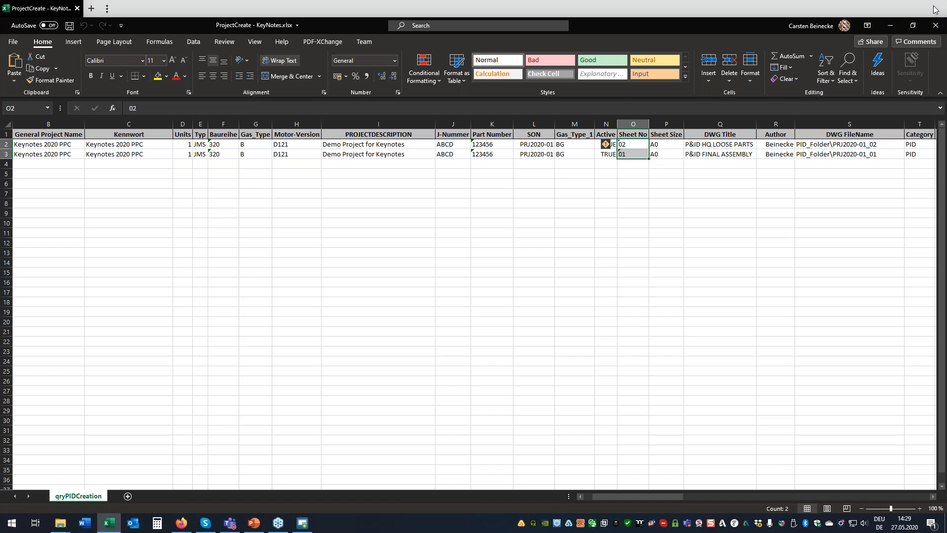
left_click(890, 25)
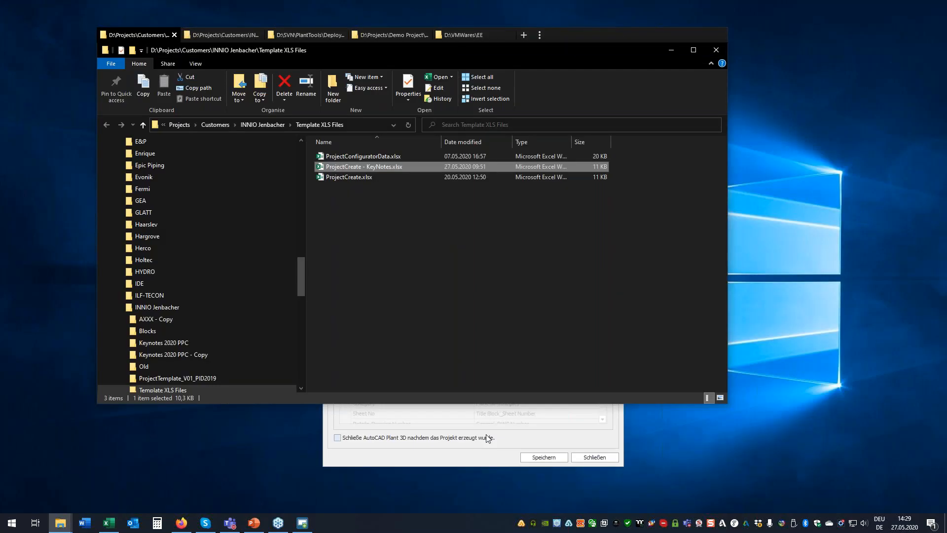
left_click(483, 457)
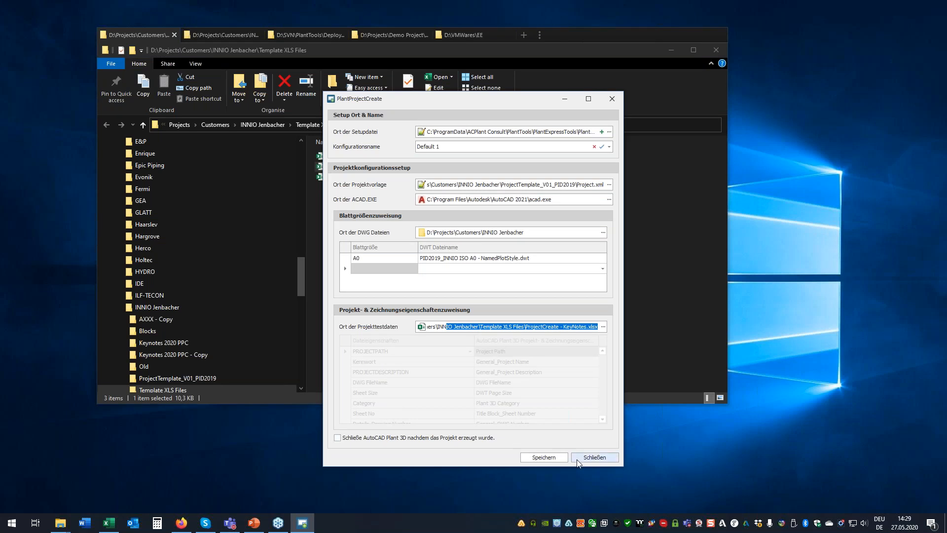
left_click(602, 457)
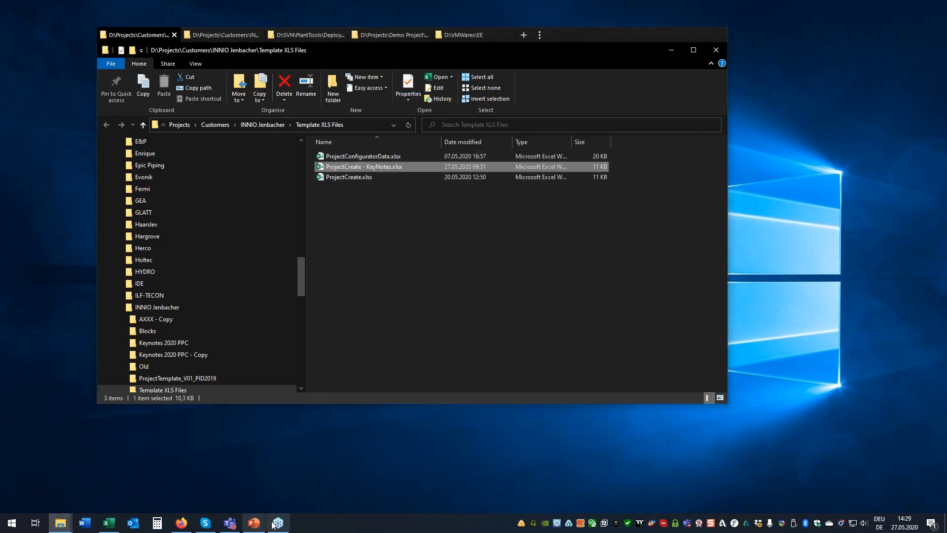
left_click(109, 523)
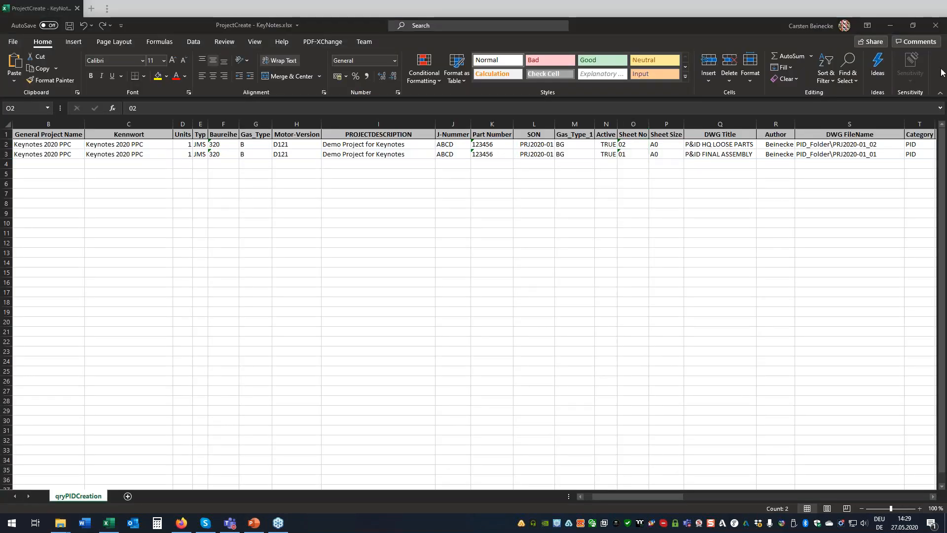
left_click(935, 26)
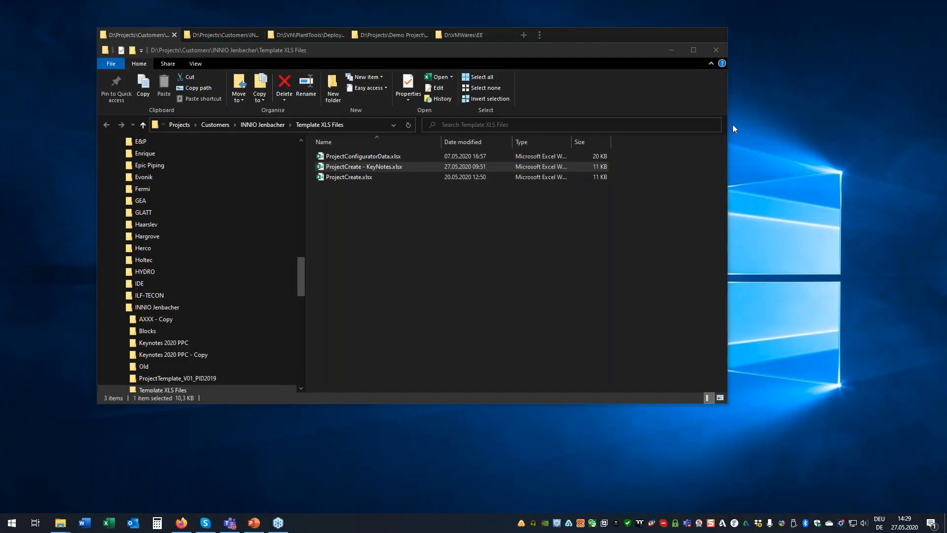
left_click(670, 51)
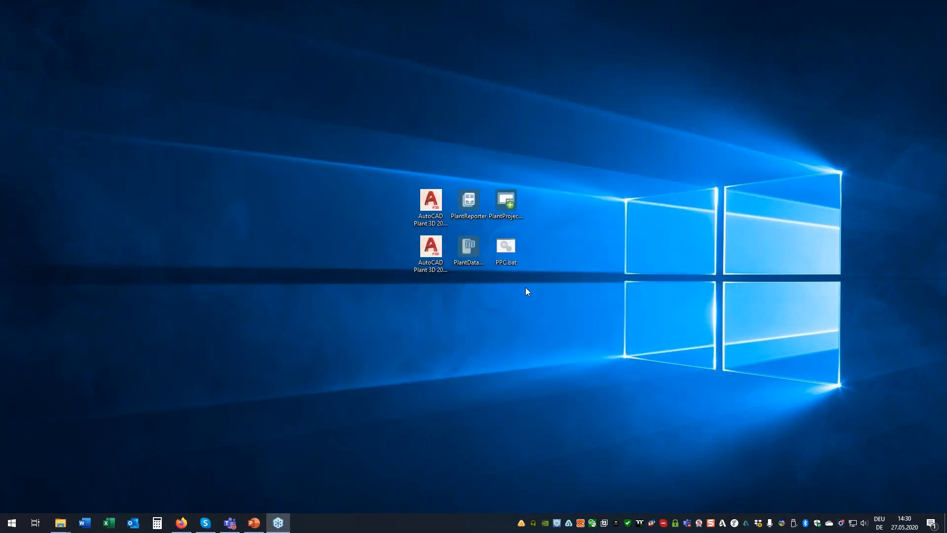
Step: Run PPC.bat from the desktop to create the project in AutoCAD Plant 3D, ignoring the changes available for import
left_click(507, 247)
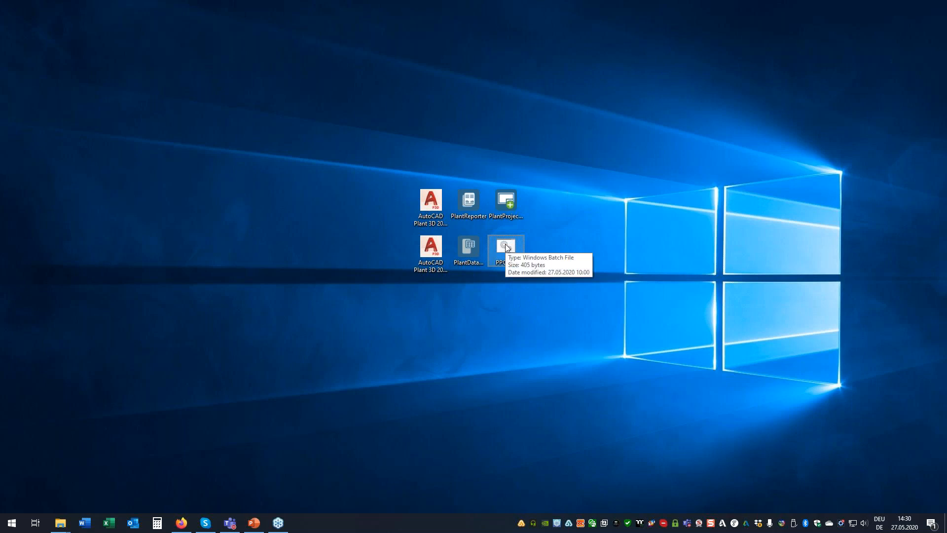
double_click(507, 248)
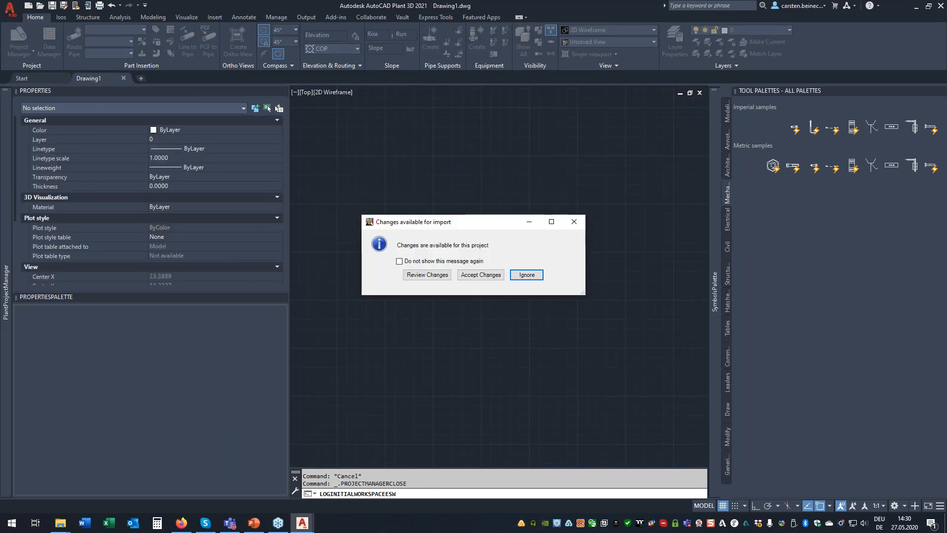
key("Return")
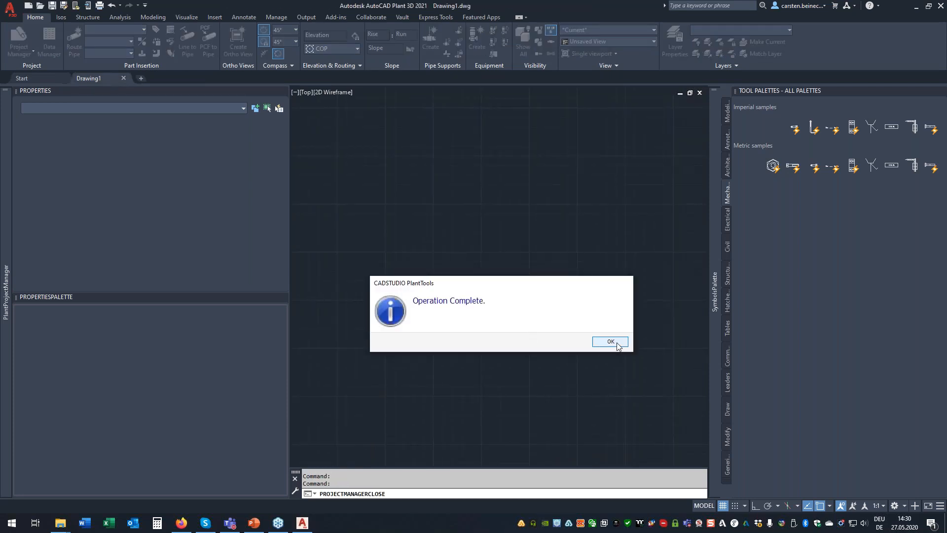
left_click(610, 342)
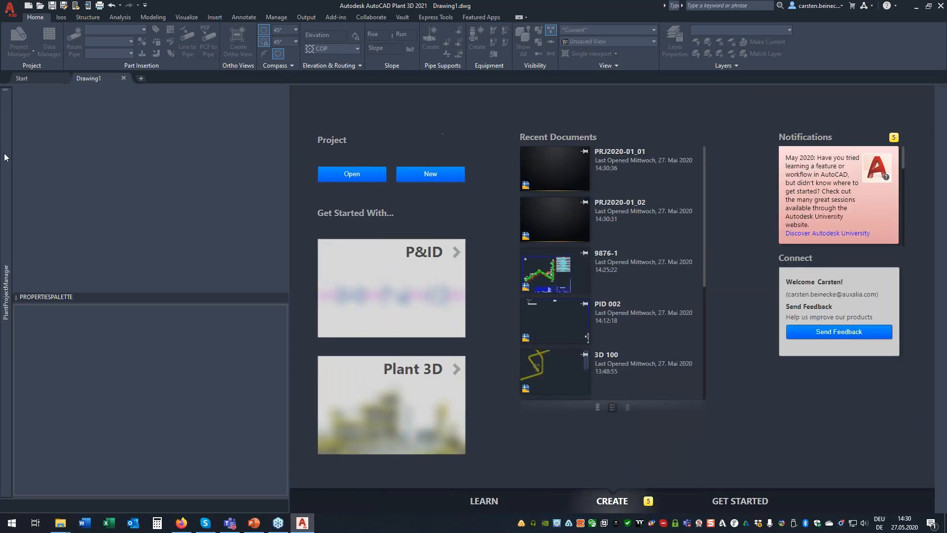
Step: Inspect the Keynotes 2020 PPC project's properties and those of drawings PRJ2020-01_02 and PRJ2020-01_01 under P&ID Drawings' PID_Folder
mouse_move(5, 153)
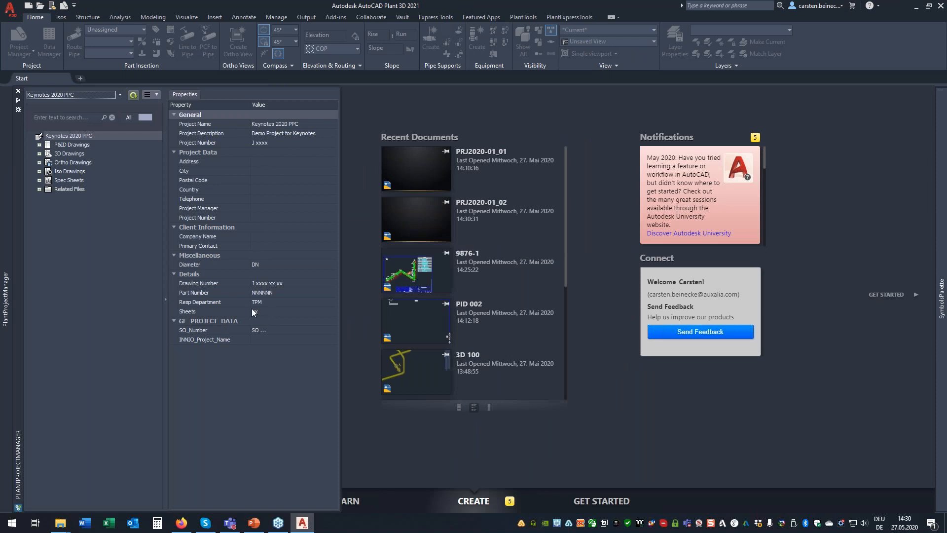
left_click(39, 145)
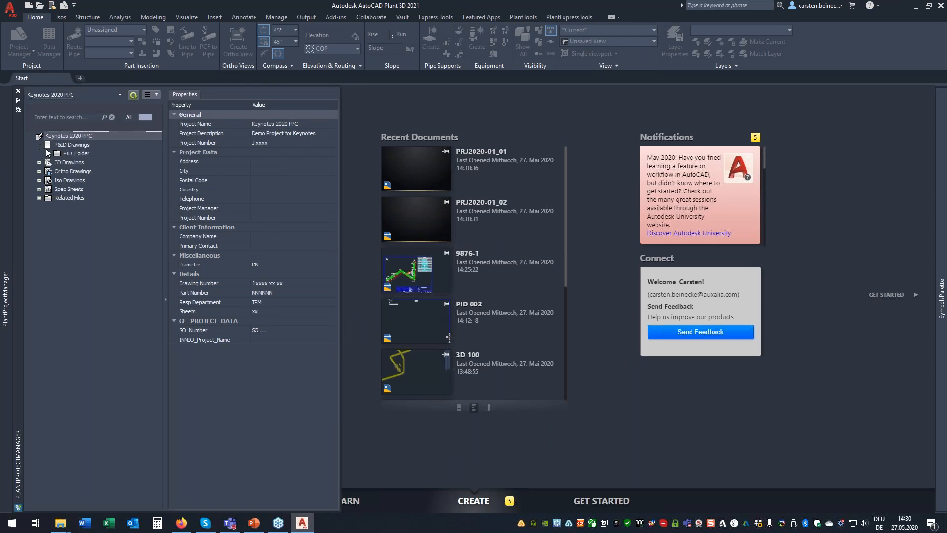
left_click(48, 154)
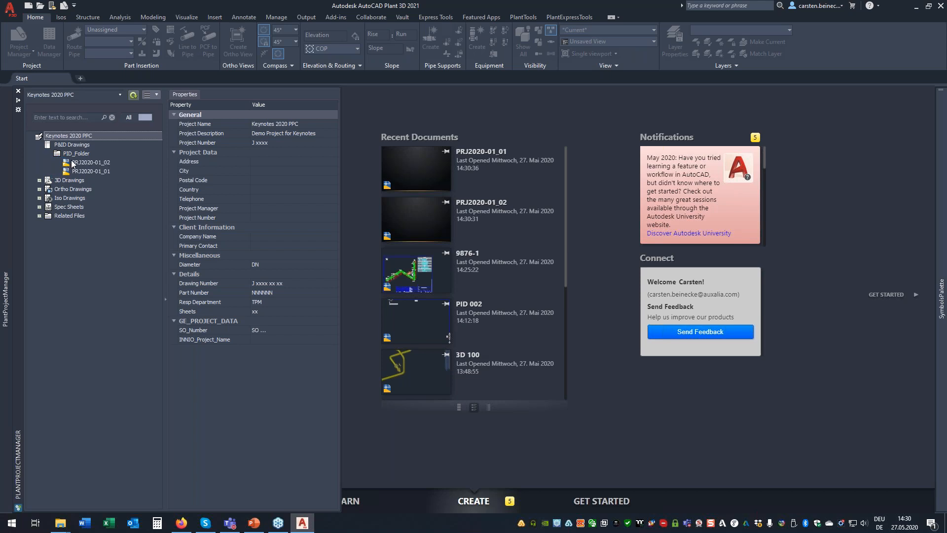
left_click(69, 162)
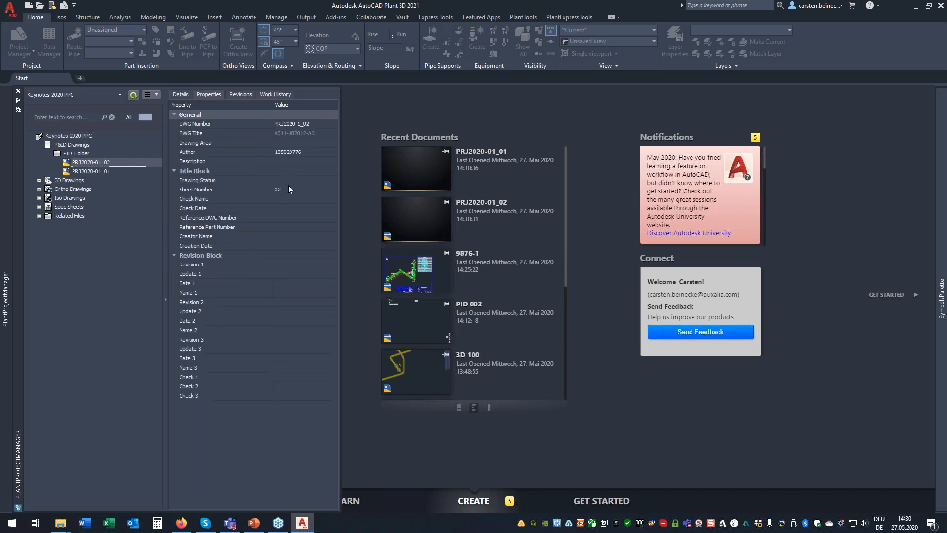
left_click(108, 171)
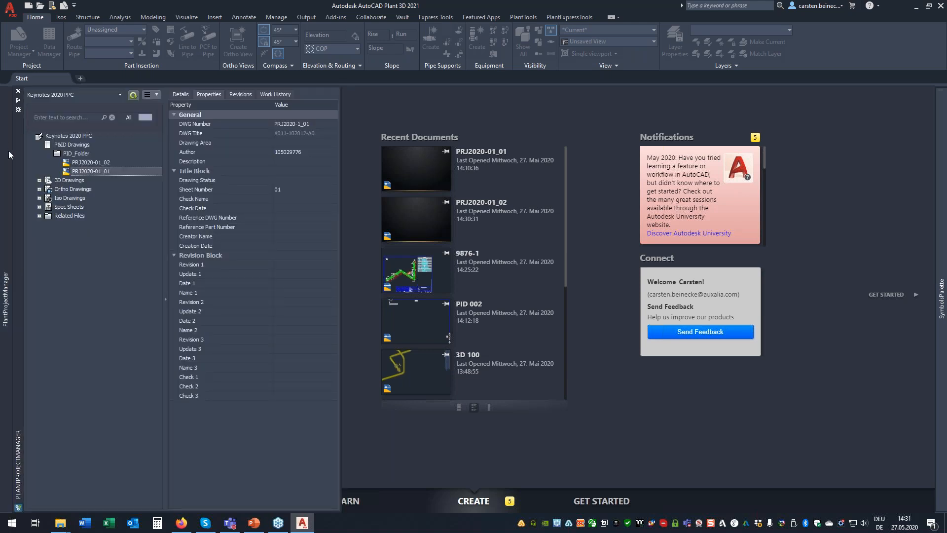
Step: Open the Rule-based Blocks settings in the project's Plant Project Setup
left_click(147, 95)
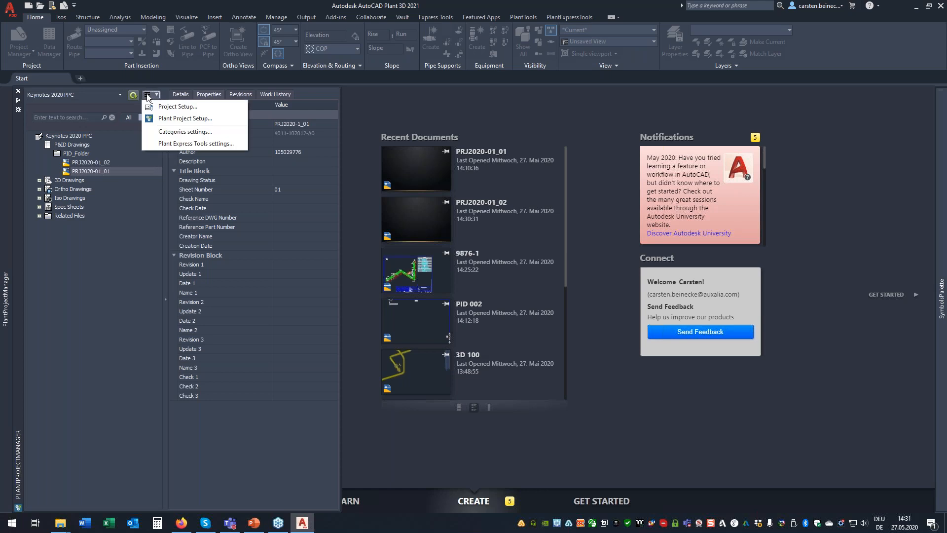
left_click(163, 119)
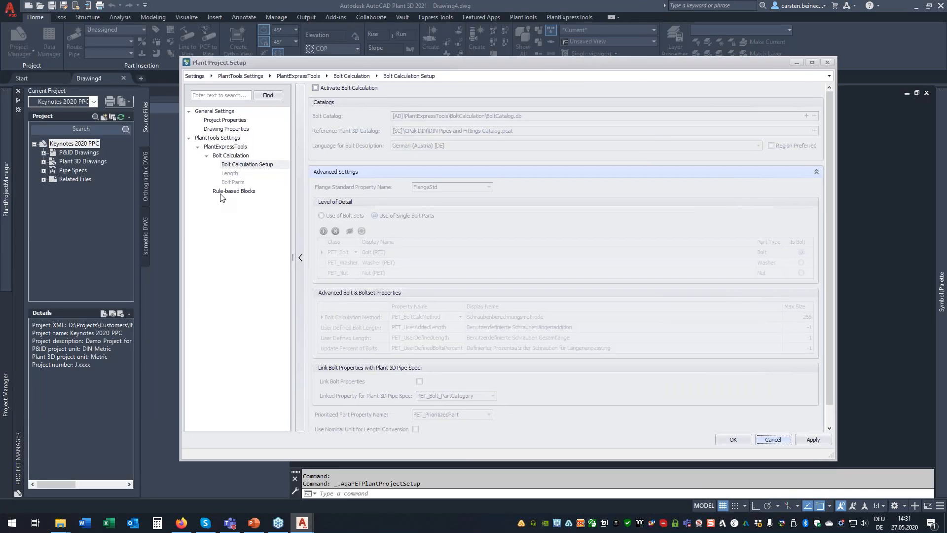
left_click(223, 193)
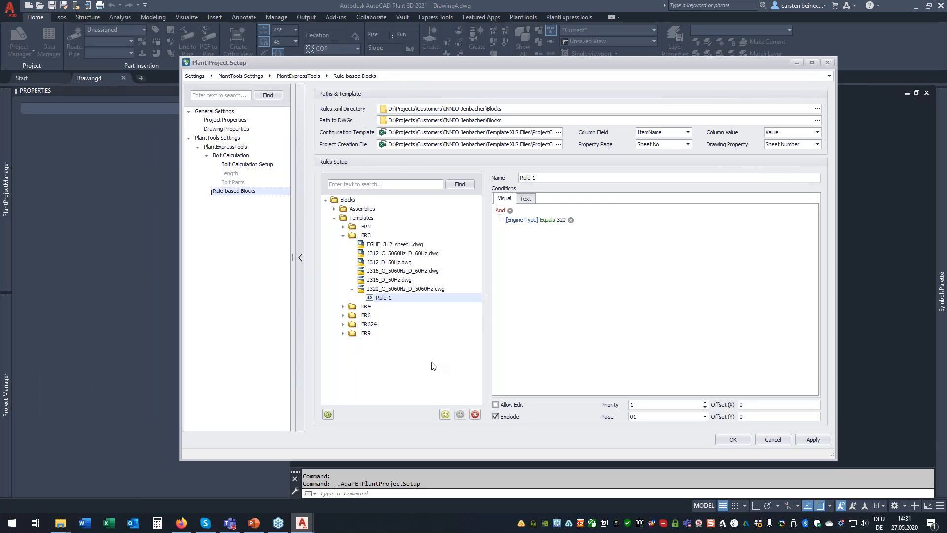
Step: Browse the block drawings under Assemblies, including the Advanced_Monitoring folder and Type624_CM&U-RM&D Package.dwg, and collapse both block folders
left_click(334, 217)
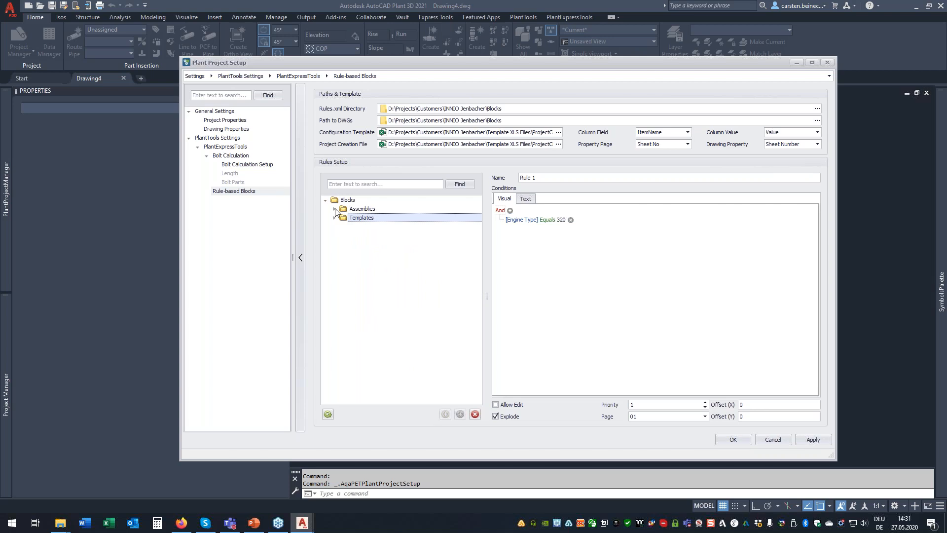
left_click(335, 208)
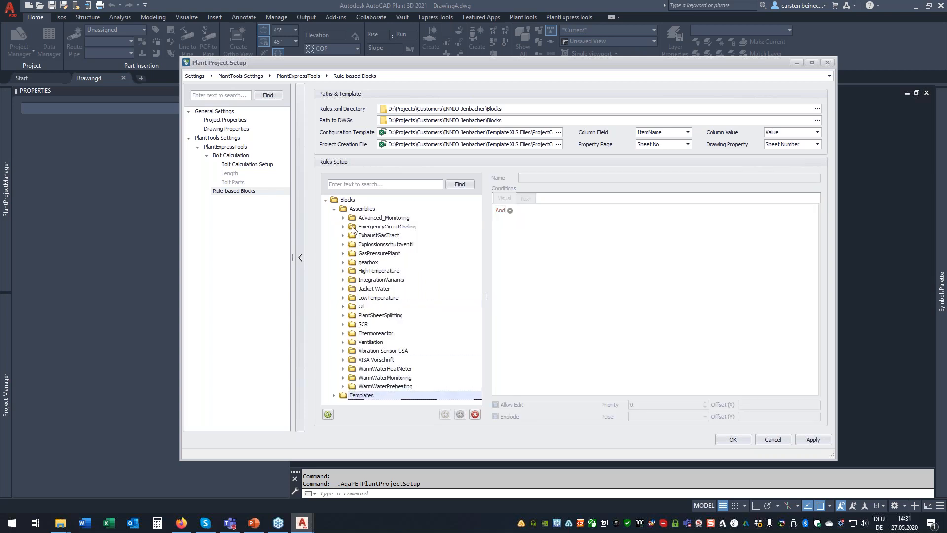
left_click(343, 217)
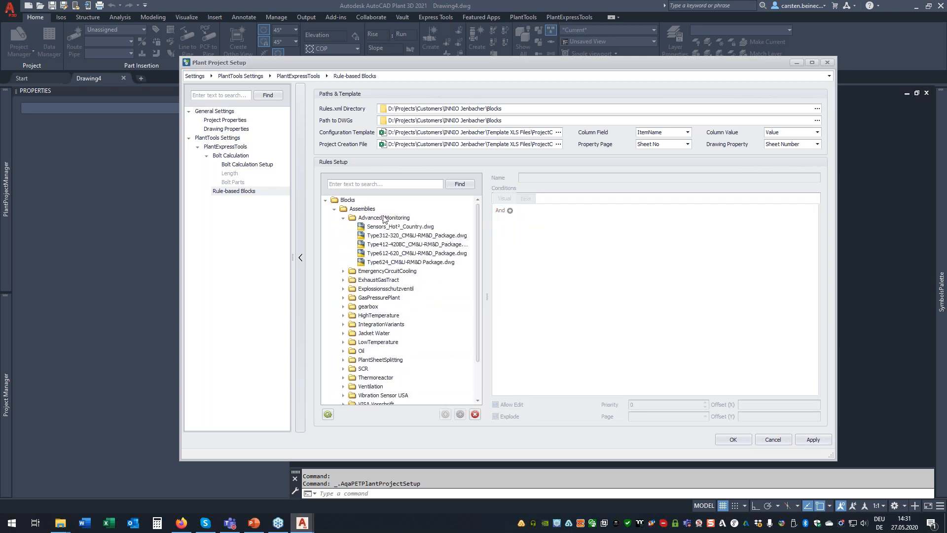
left_click(392, 263)
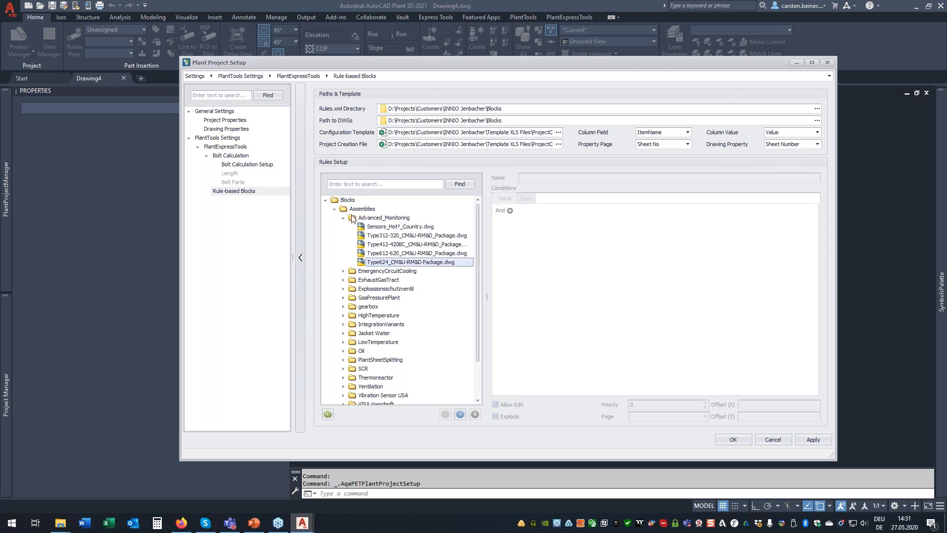
left_click(334, 209)
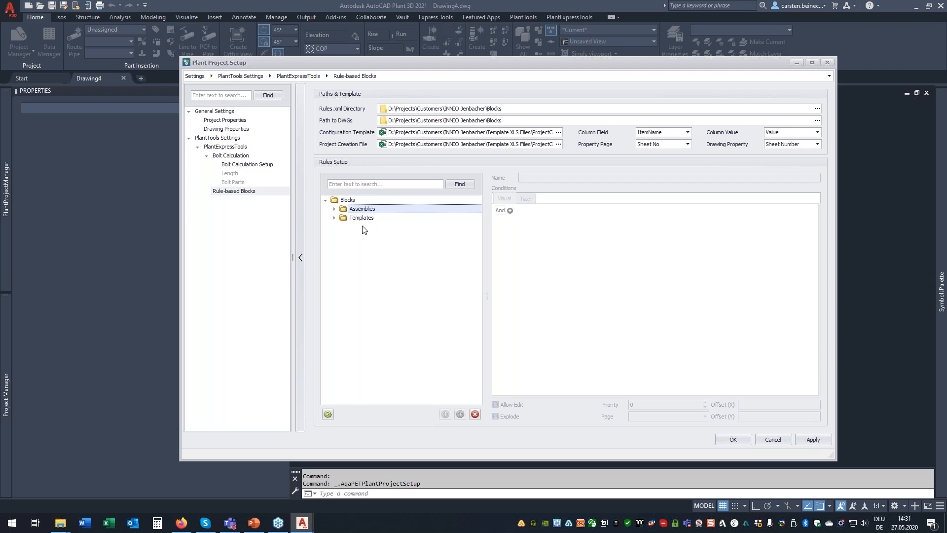
Step: Filter the block tree by "rule" and view the conditions of Rule 1 under J320_C_5060Hz_D_5060Hz.dwg
left_click(358, 183)
type("rule")
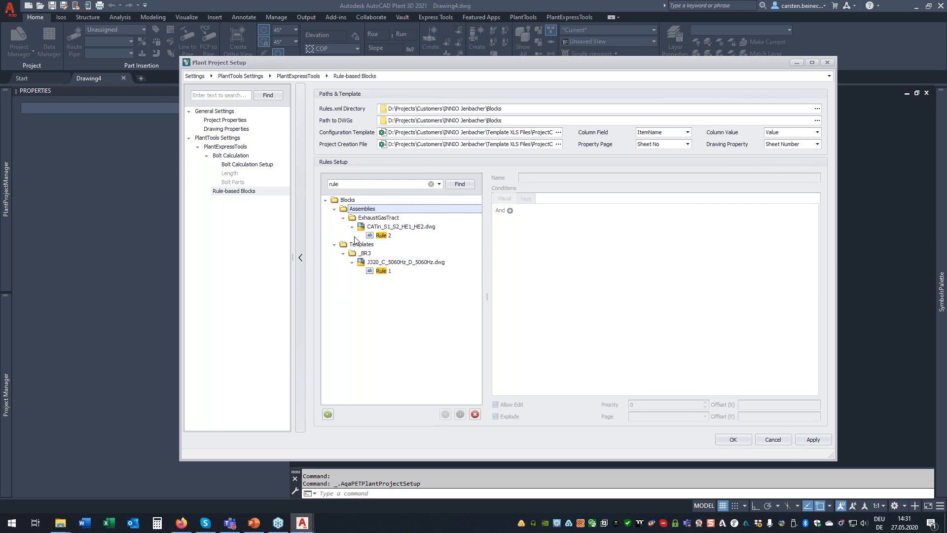
left_click(371, 273)
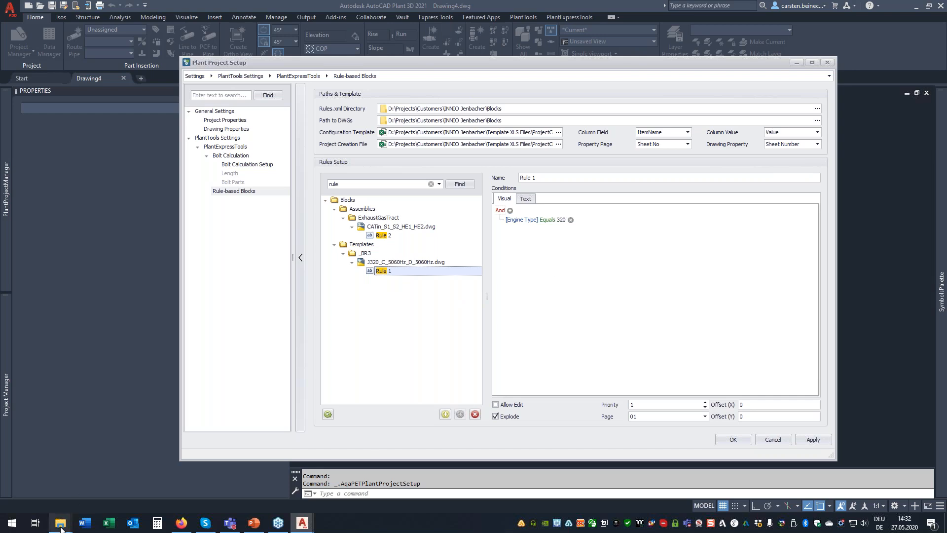
Step: Switch to File Explorer and open ProjectConfiguratorData_2020.xlsx in Excel from the Keynotes 2020 PPC project's PlantExpressTools\ProjectAndDrawingCreate folder, selecting HMI Server per Engine
mouse_move(60, 527)
left_click(56, 492)
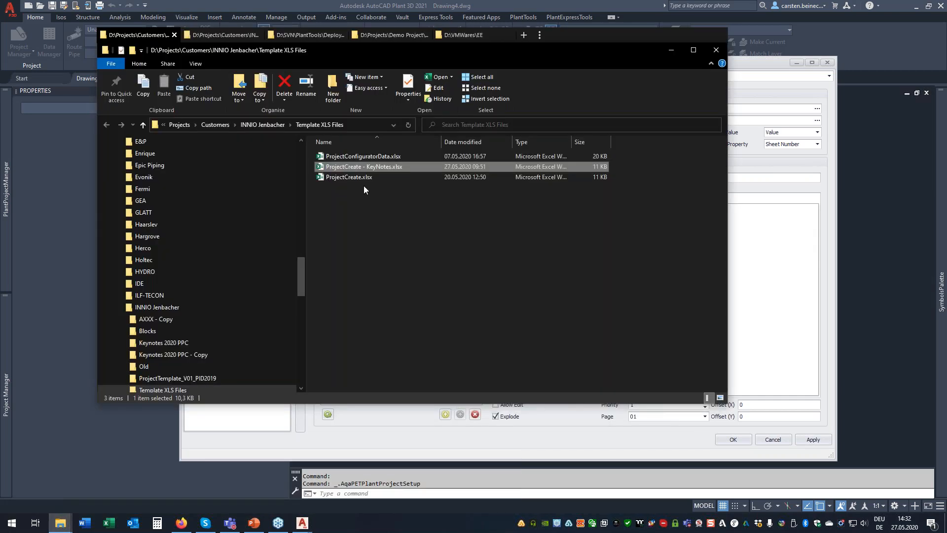
mouse_move(241, 37)
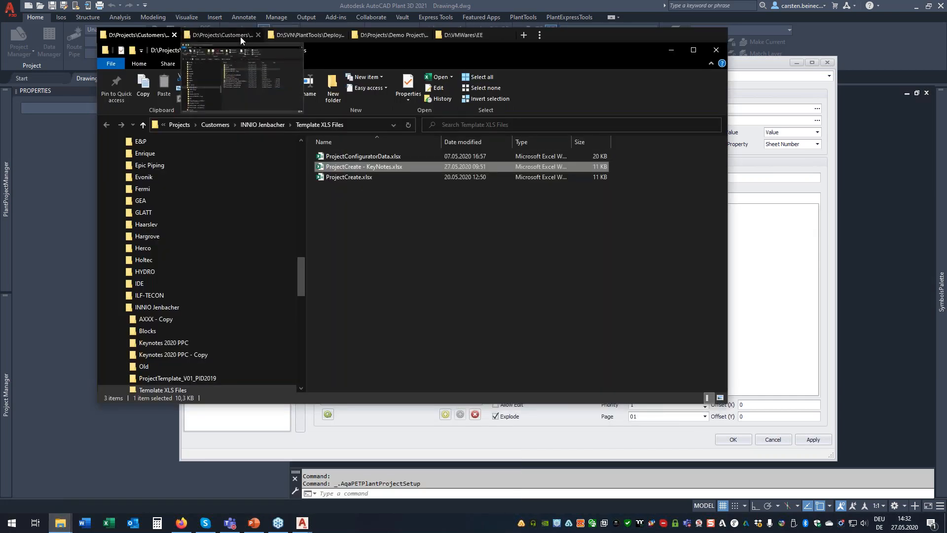
left_click(229, 35)
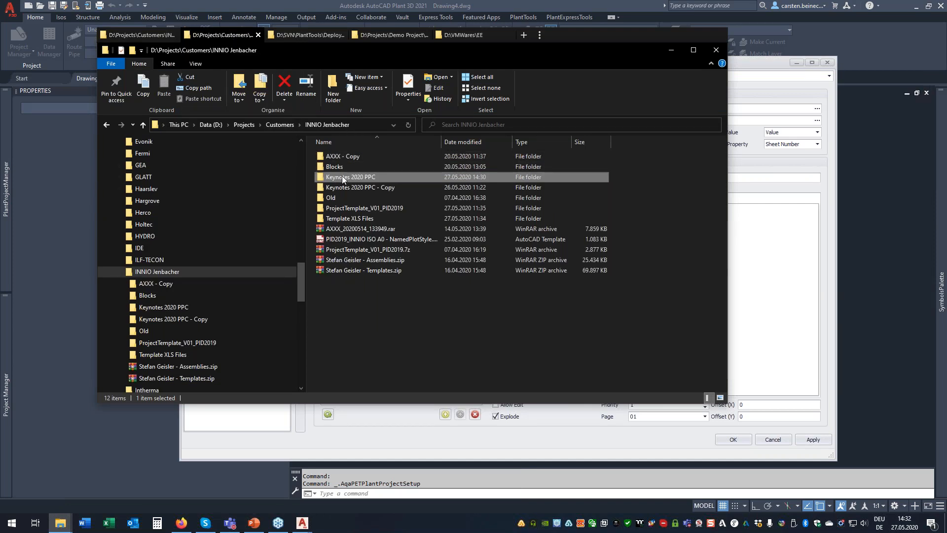
double_click(342, 178)
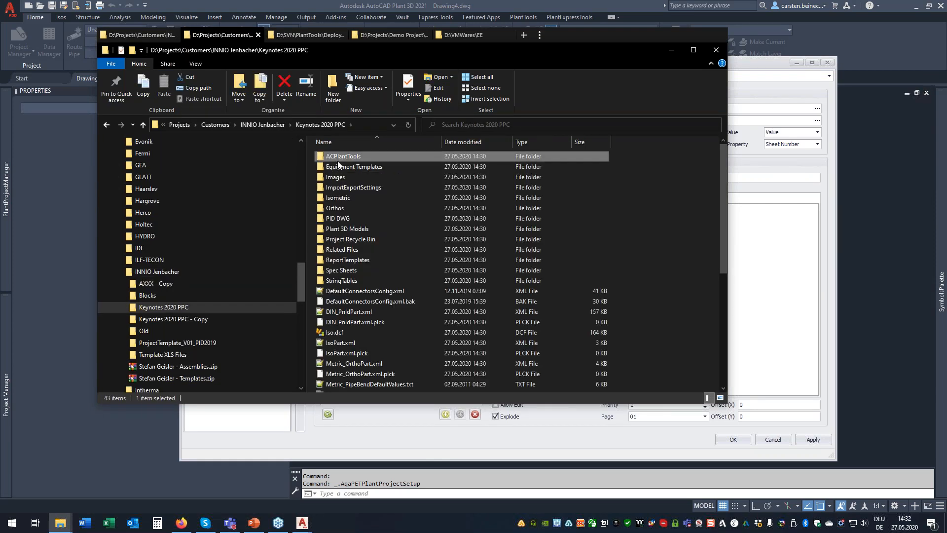
double_click(338, 155)
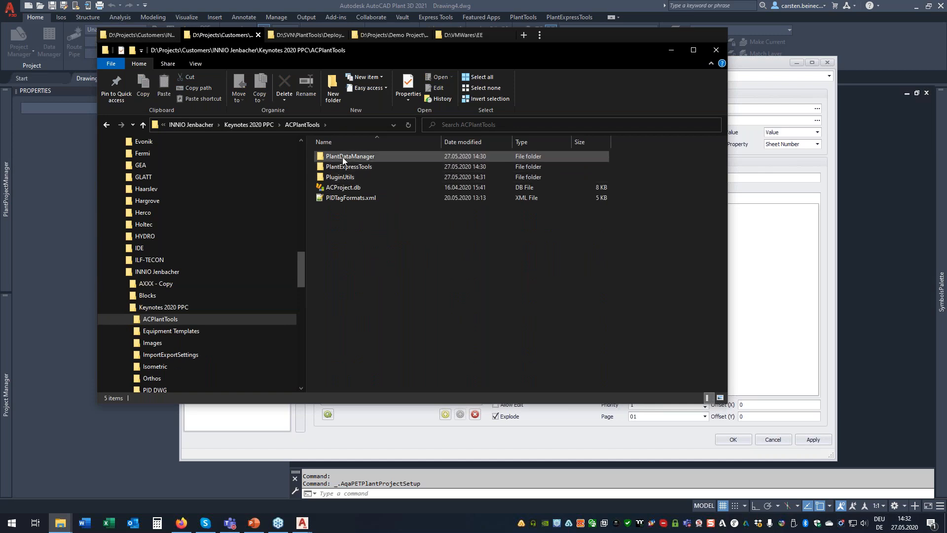
double_click(342, 165)
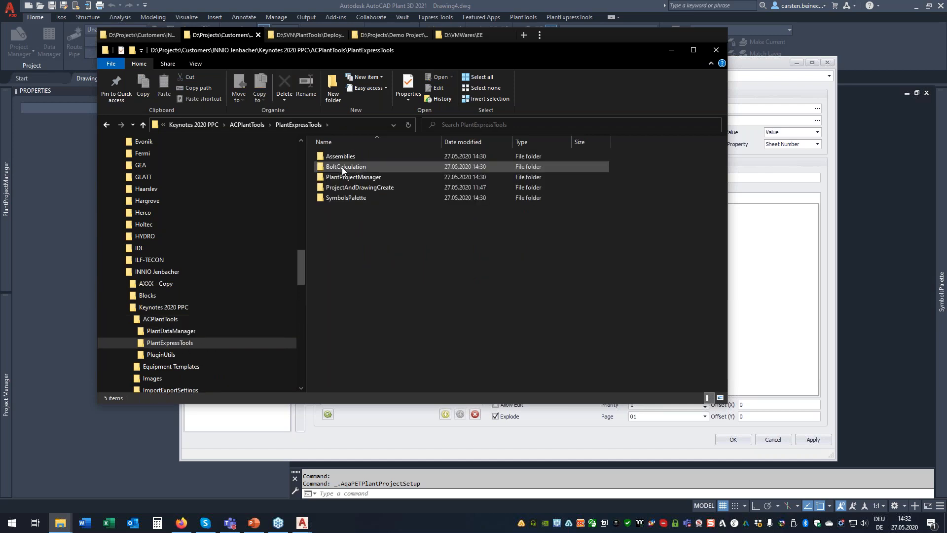
double_click(348, 188)
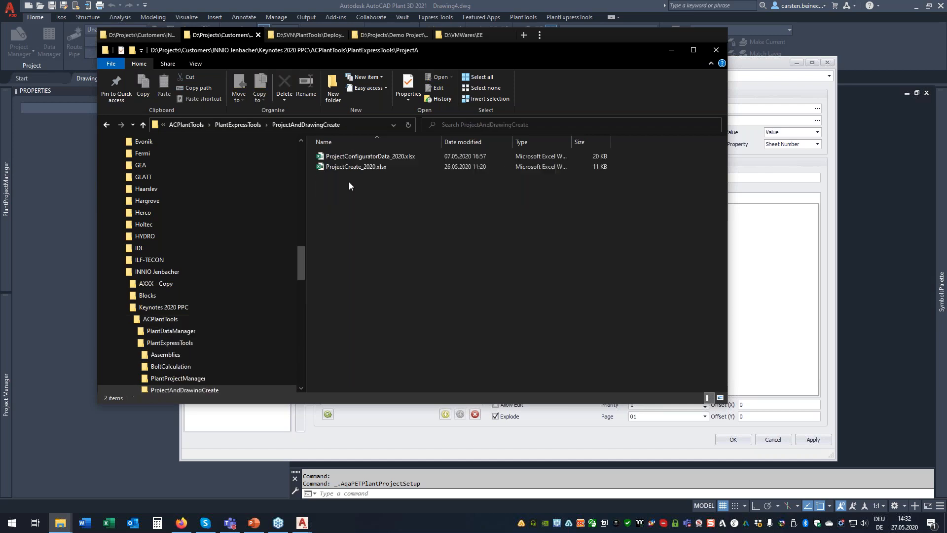
double_click(362, 156)
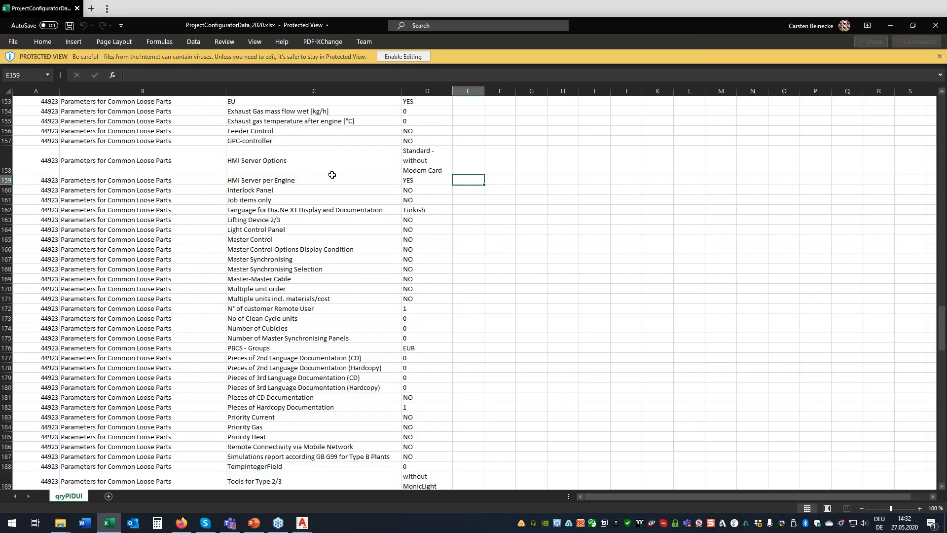
left_click(322, 180)
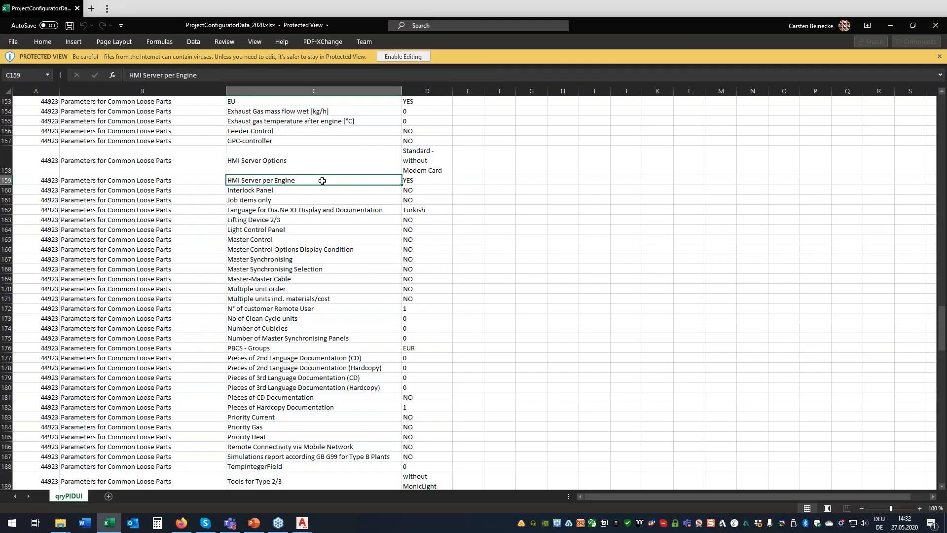
Step: Review the ItemName and Value columns in ProjectConfiguratorData_2020.xlsx, close the workbook and return to the Plant Project Setup
key("ctrl+Up")
key("Down")
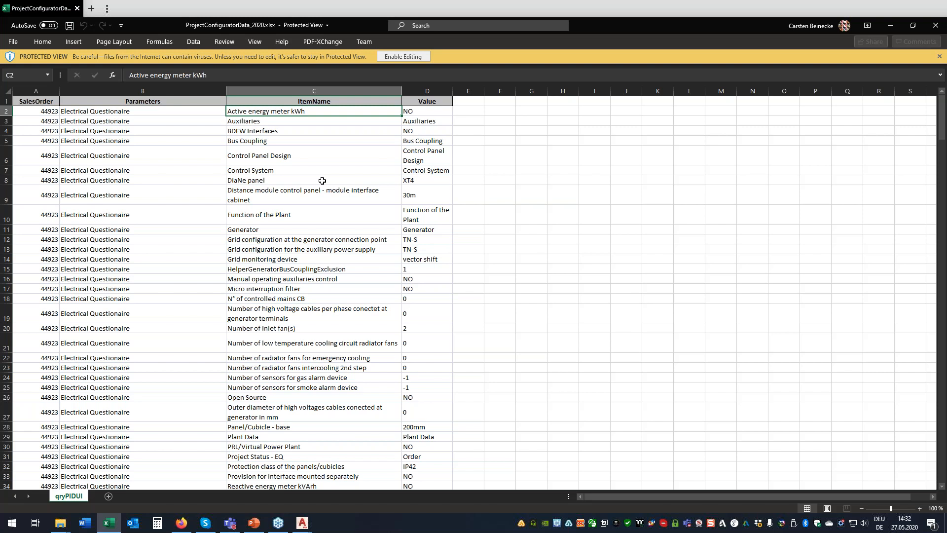
left_click(317, 90)
left_click(425, 89, "shift")
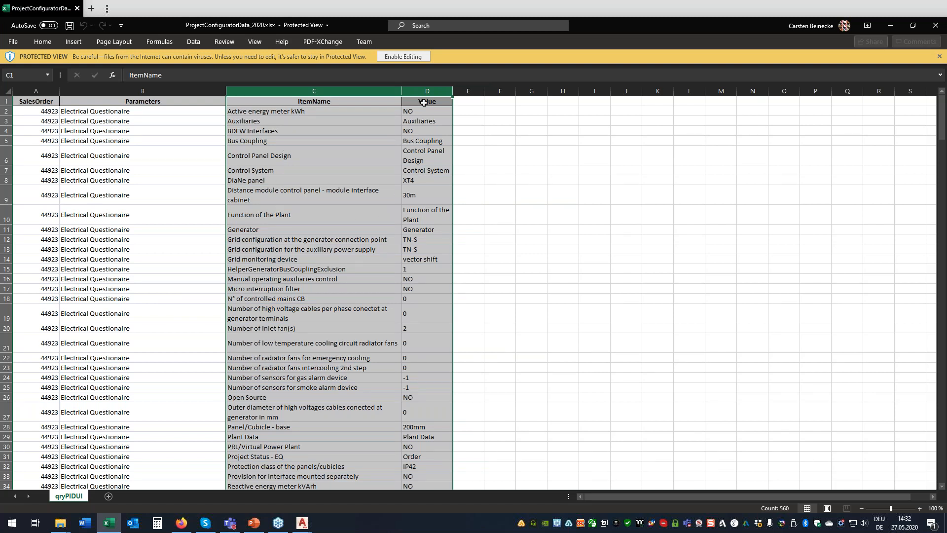
left_click(416, 269)
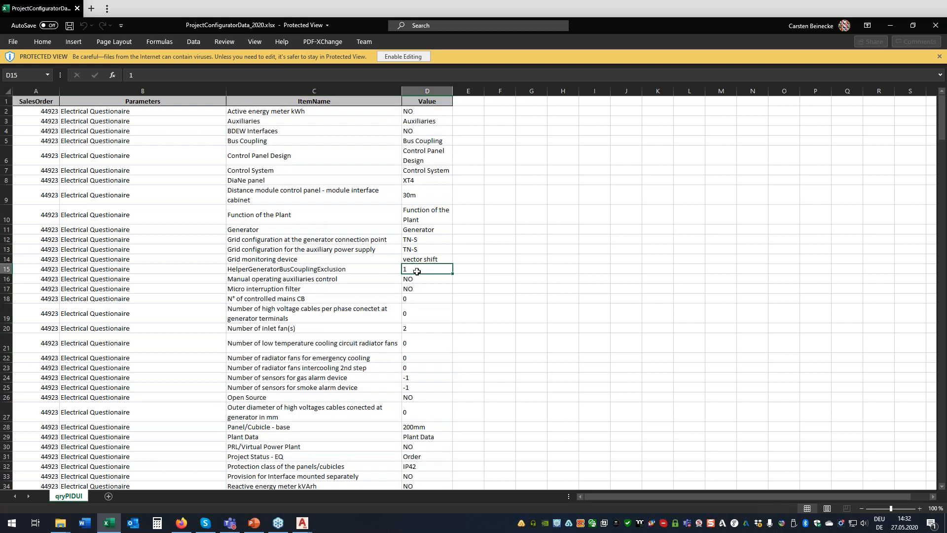
left_click(430, 196)
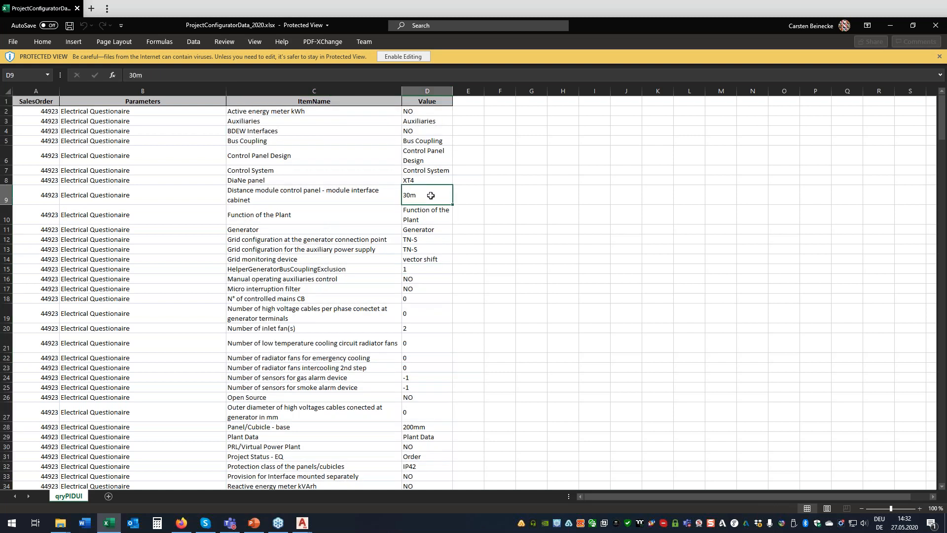
left_click(938, 28)
left_click(390, 449)
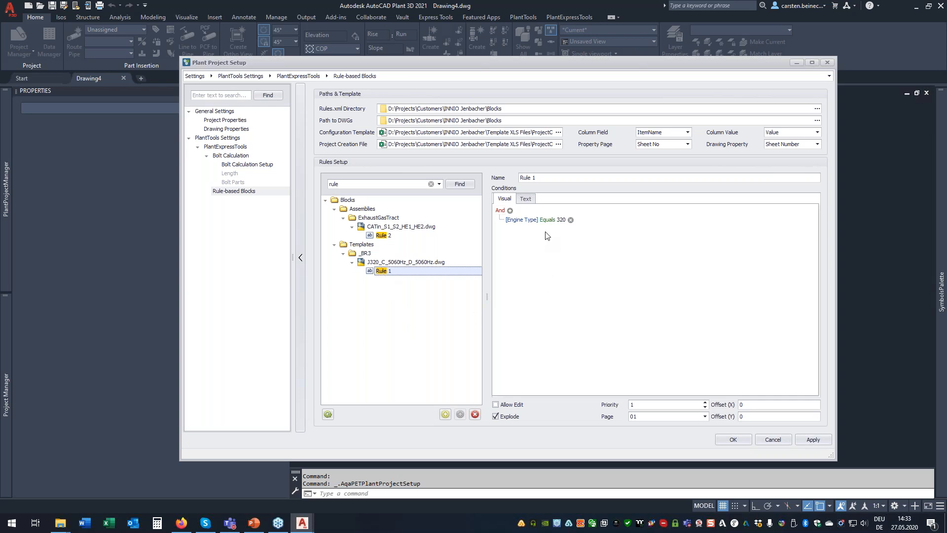
Step: Delete Rule 1 from J320_C_5060Hz_D_5060Hz.dwg, clear the block tree filter and collapse the Assemblies folder
left_click(475, 413)
left_click(364, 254)
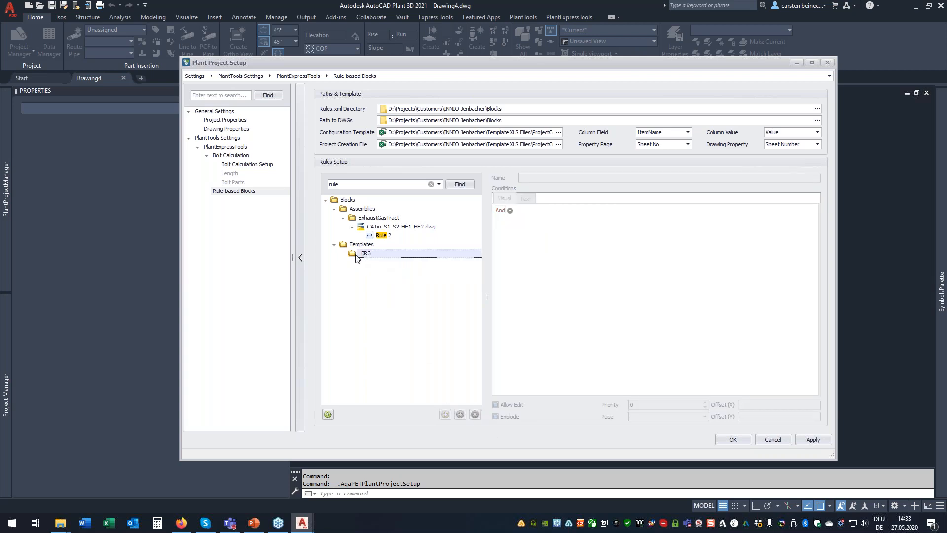
left_click(458, 185)
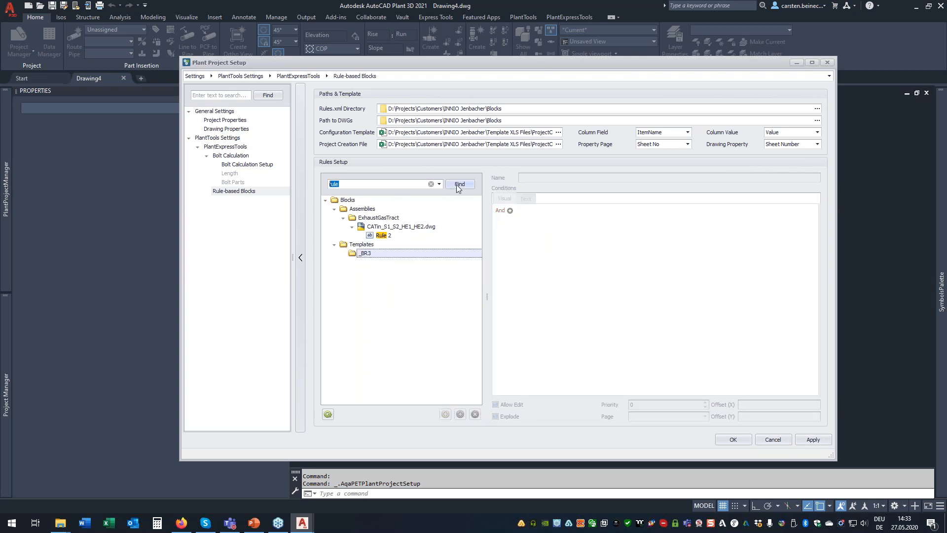
left_click(431, 185)
left_click(335, 209)
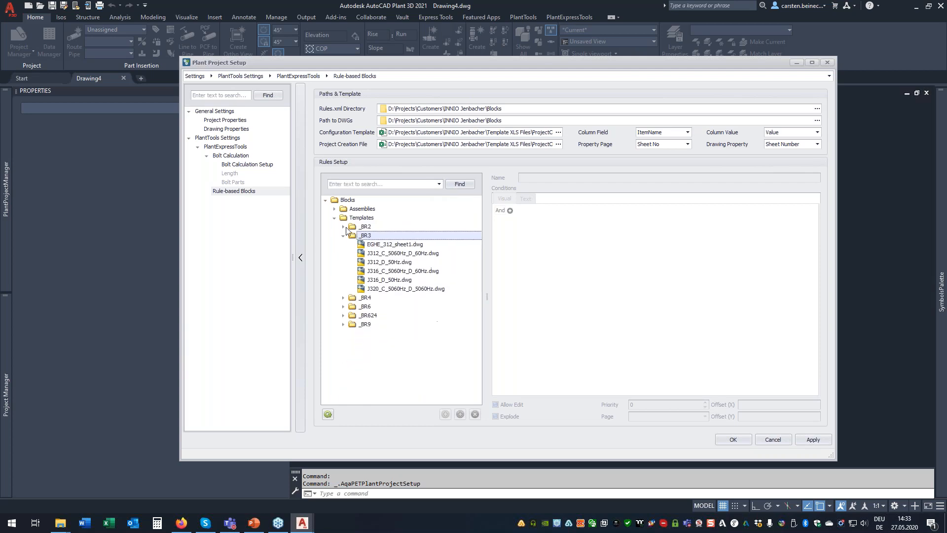
Step: Add a new rule to J320_C_5060Hz_D_5060Hz.dwg in the Templates\_BR3 folder, keeping its default name
left_click(370, 289)
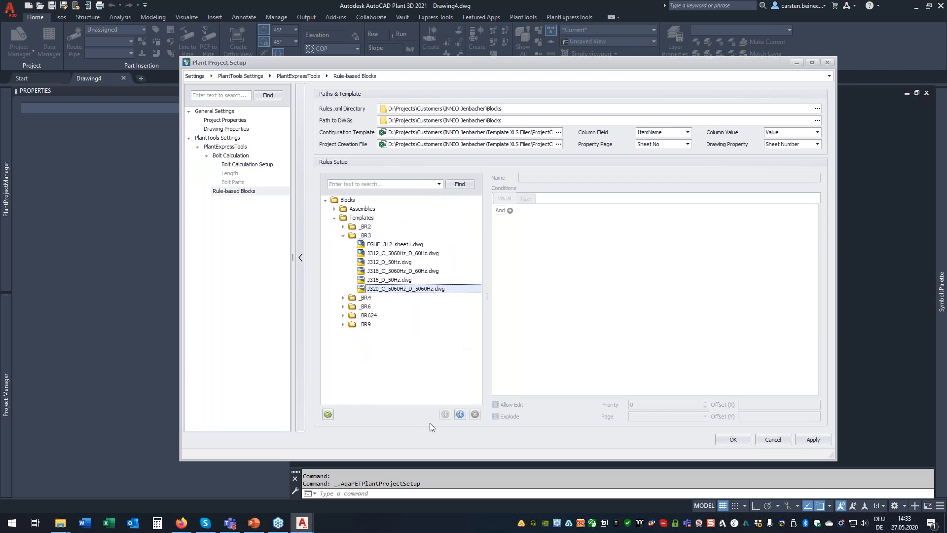
left_click(459, 415)
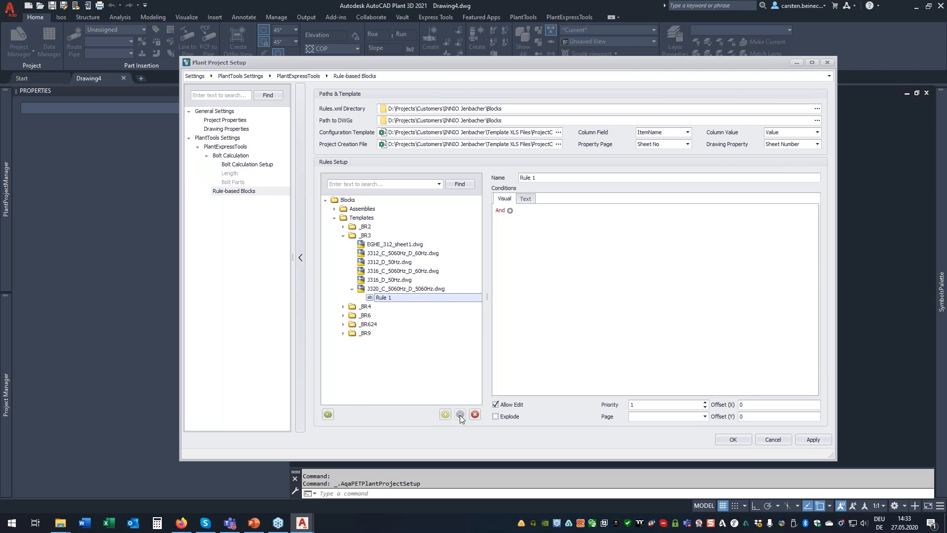
left_click(542, 177)
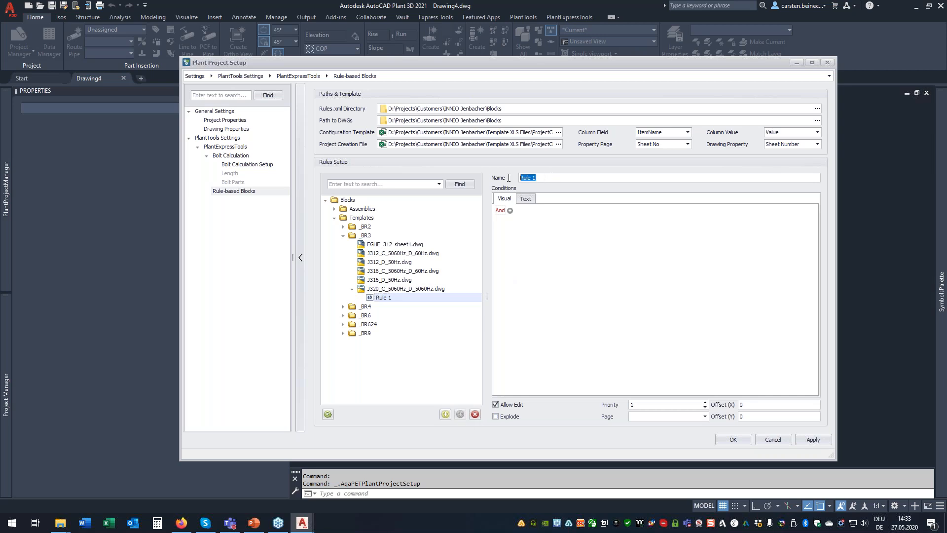
Step: Add a condition to the new rule requiring Engine Type to equal 320
left_click(510, 211)
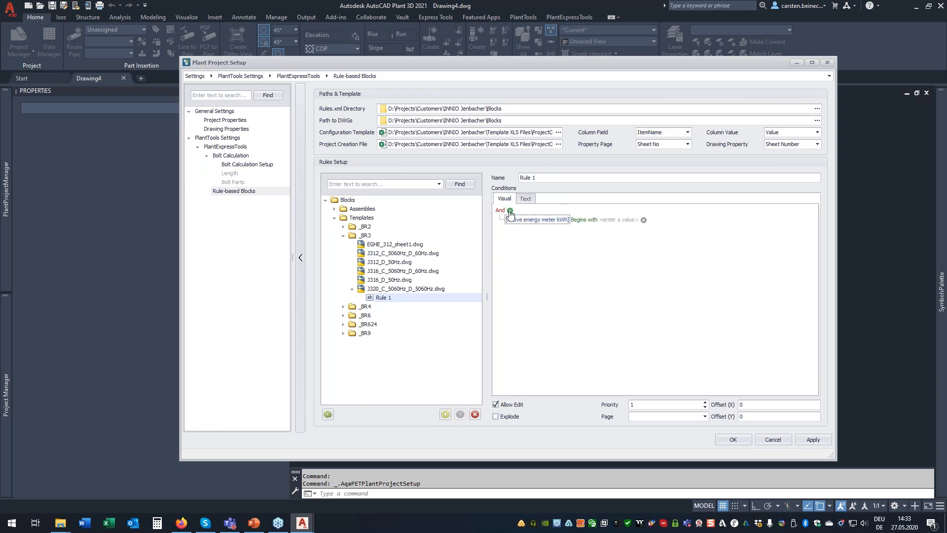
left_click(554, 220)
scroll(531, 272, "down", 5)
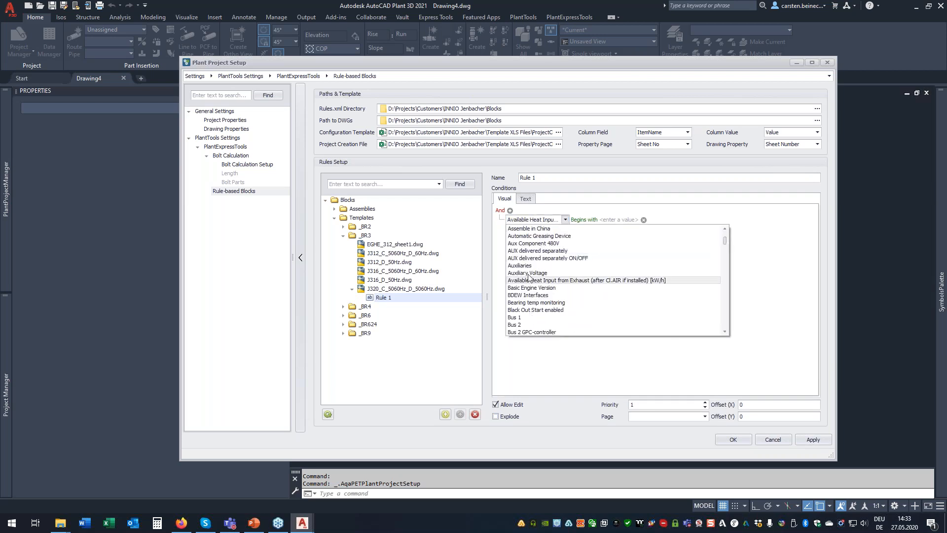
scroll(531, 273, "down", 5)
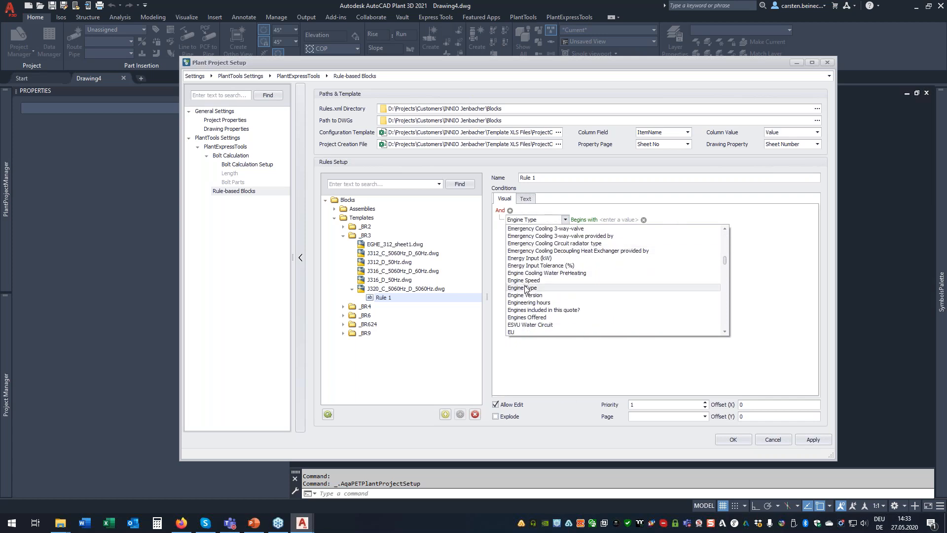
left_click(524, 288)
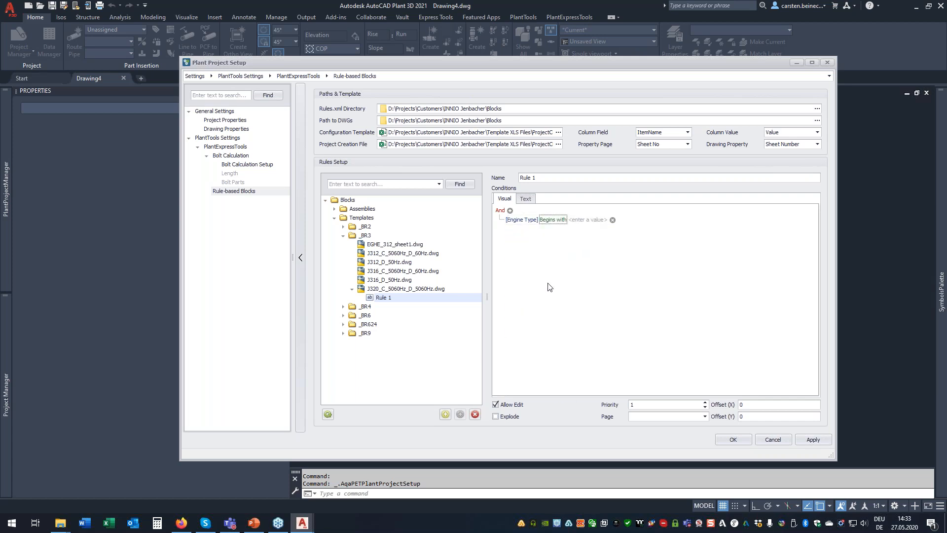
left_click(550, 222)
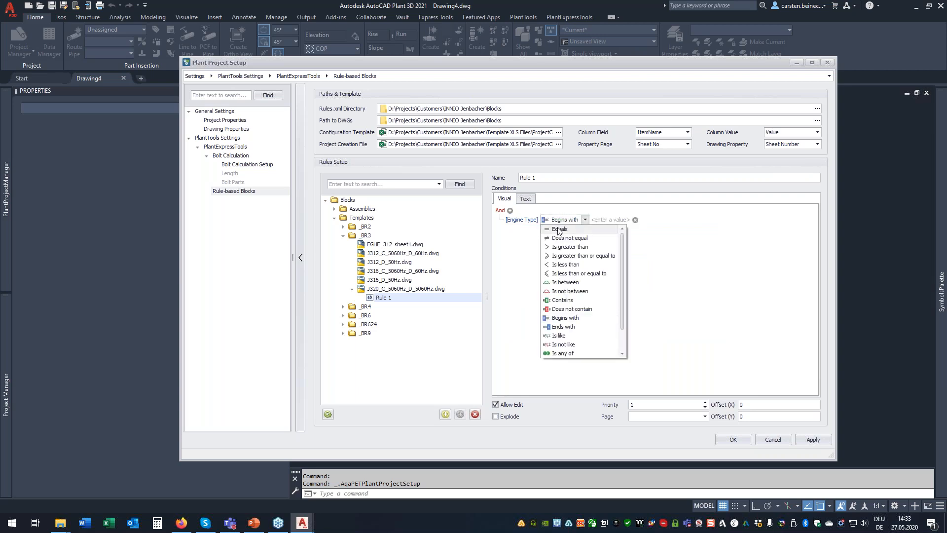
left_click(559, 229)
left_click(578, 221)
type("320")
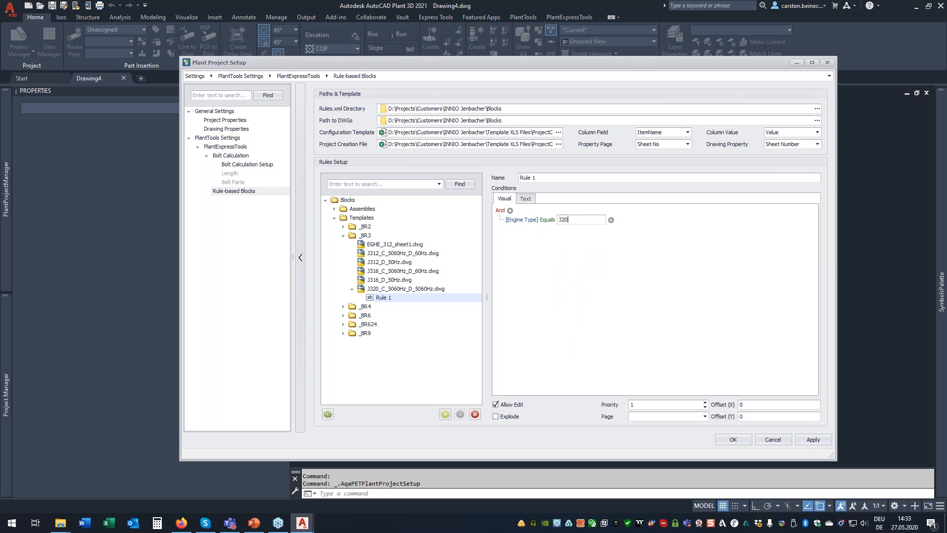
key("Tab")
left_click(527, 221)
left_click(574, 222)
Step: Disable Allow Edit and enable Explode for the new rule, and assign it to page 01
left_click(495, 404)
left_click(705, 417)
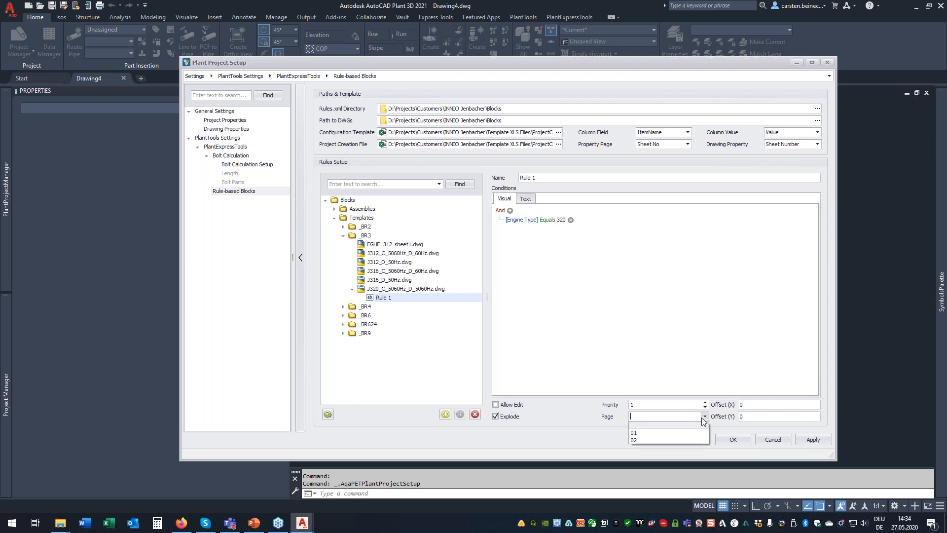
left_click(637, 433)
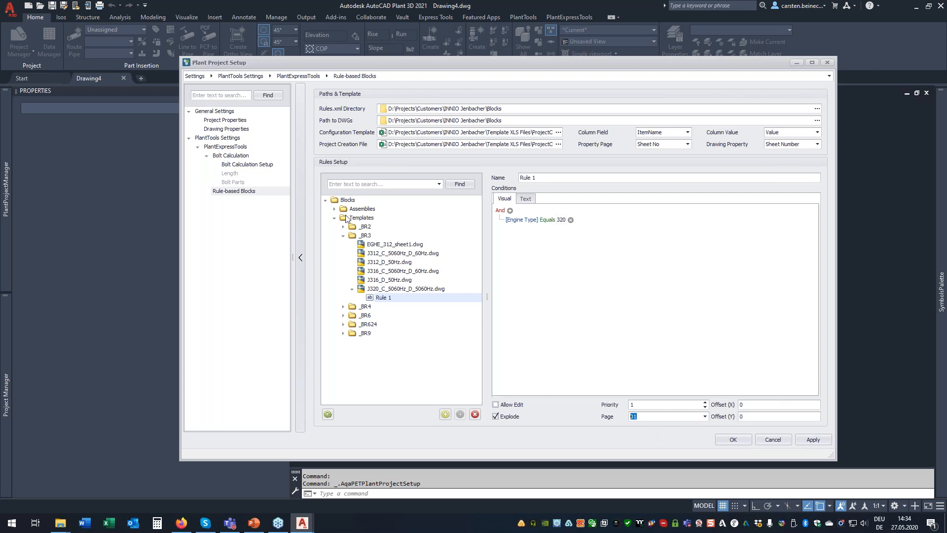
Step: Filter the block tree by "rule" to check Rule 2 under CATin_S1_S2_HE1_HE2.dwg, and accept the Plant Project Setup
left_click(361, 183)
type("^rulke")
key("BackSpace")
type("rule")
key("Return")
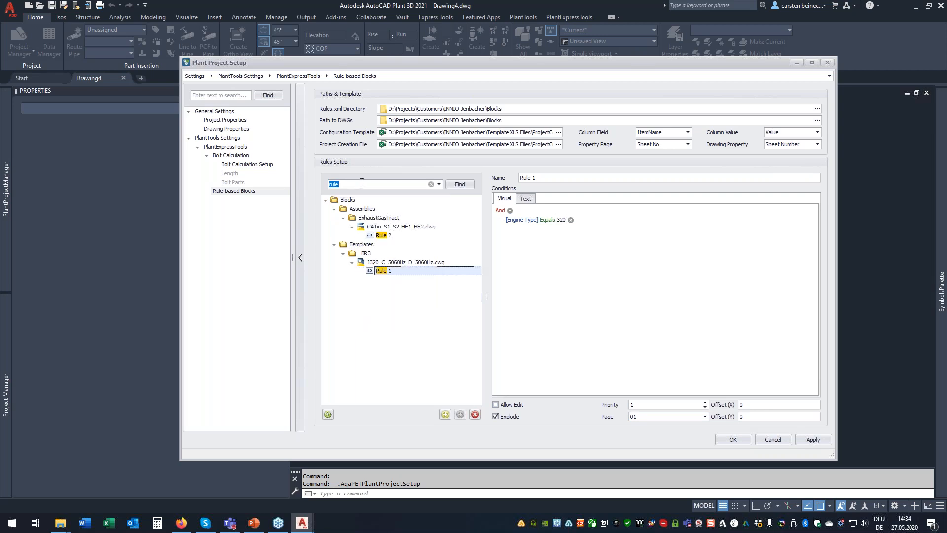
left_click(382, 237)
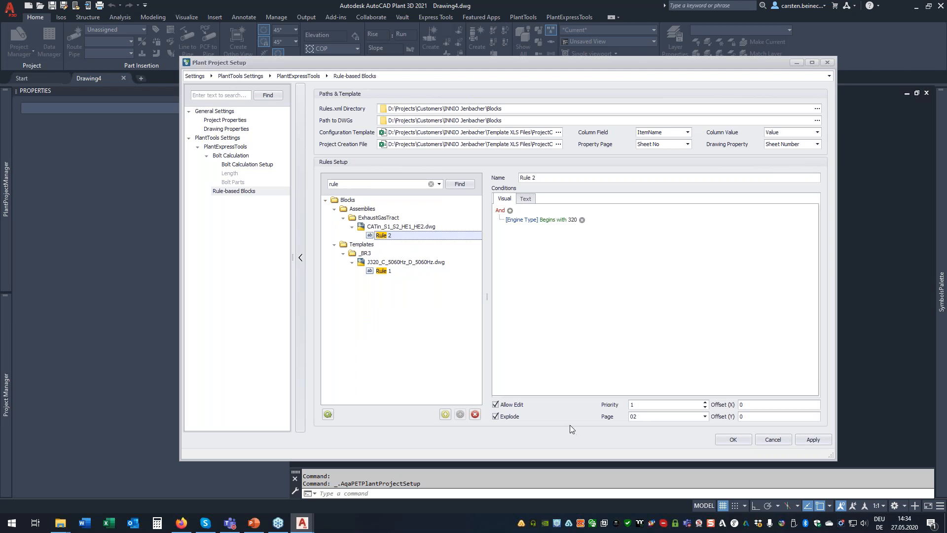
left_click(729, 439)
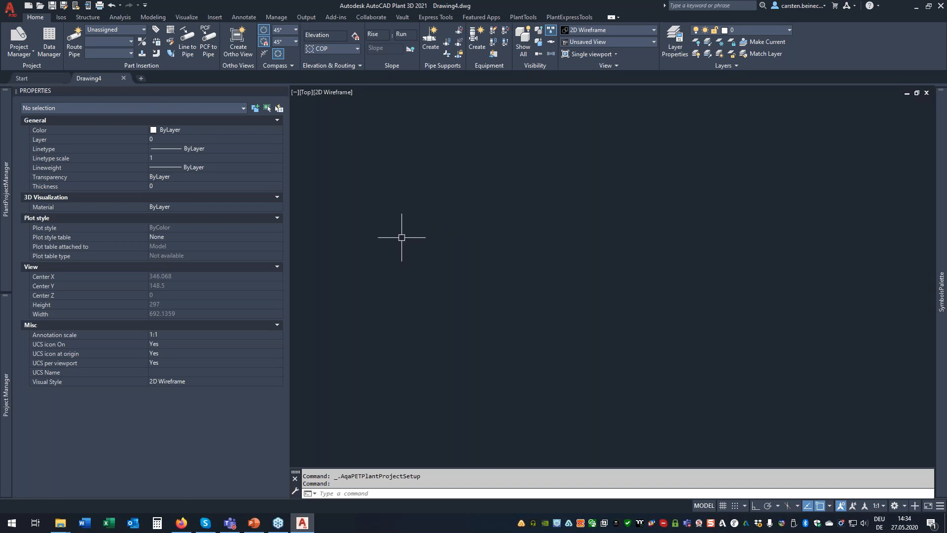
Step: Start inserting rule-based blocks for the Keynotes 2020 PPC project and reposition the Insert Drawings window
mouse_move(8, 164)
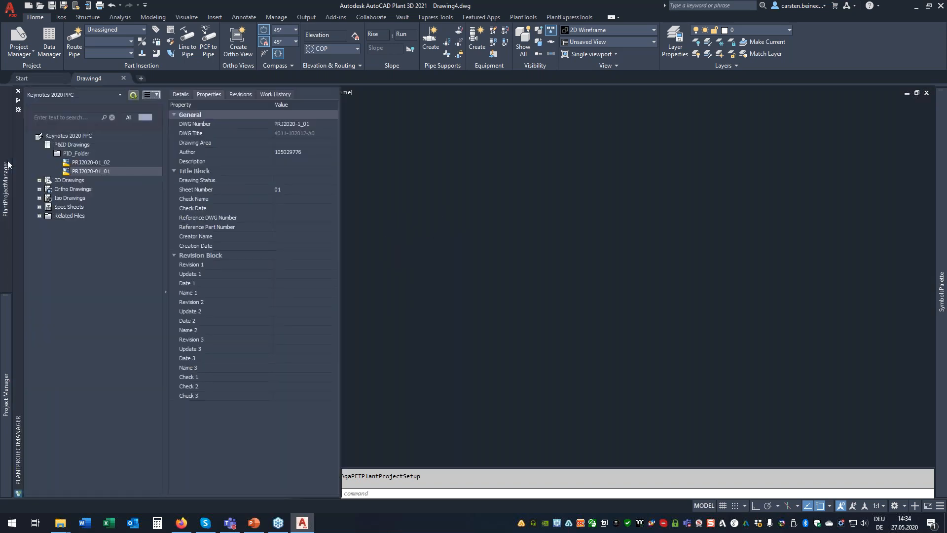
right_click(64, 136)
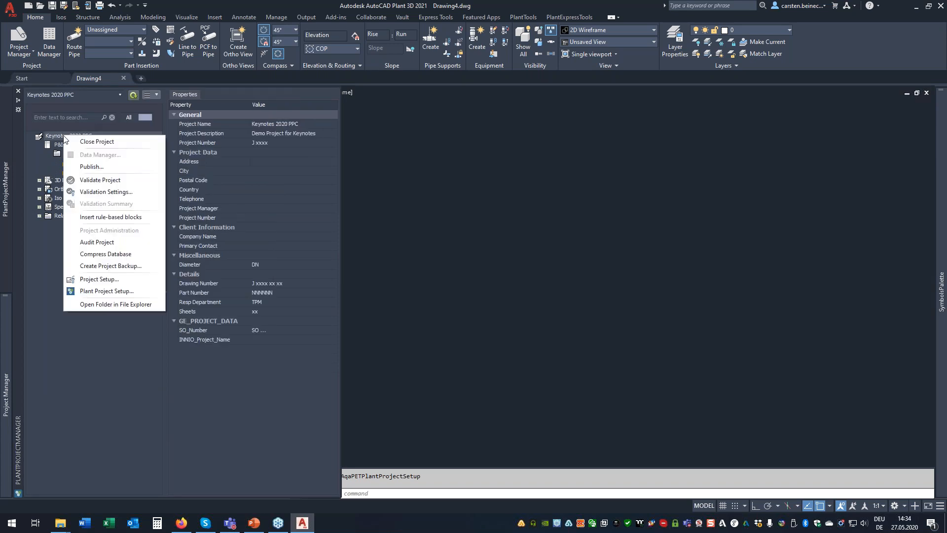
left_click(112, 217)
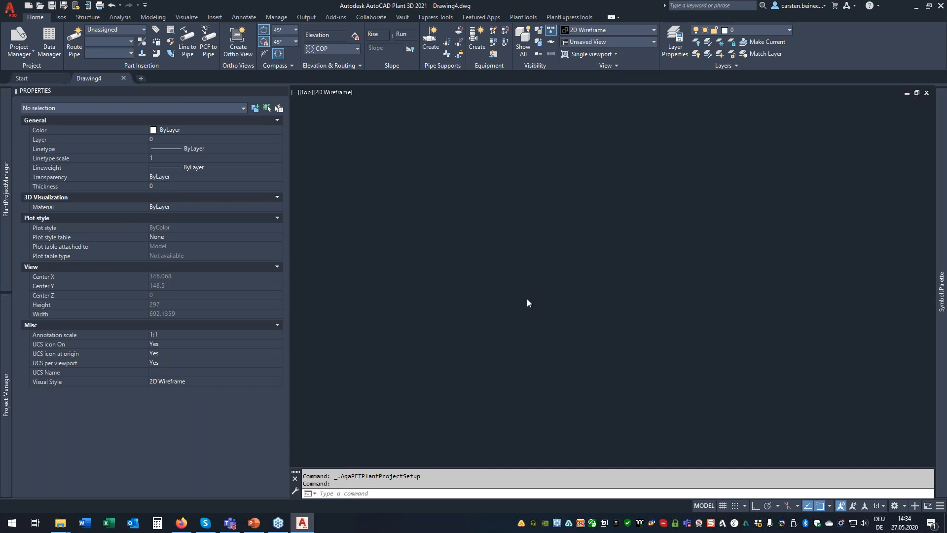
left_click_drag(498, 118, 587, 126)
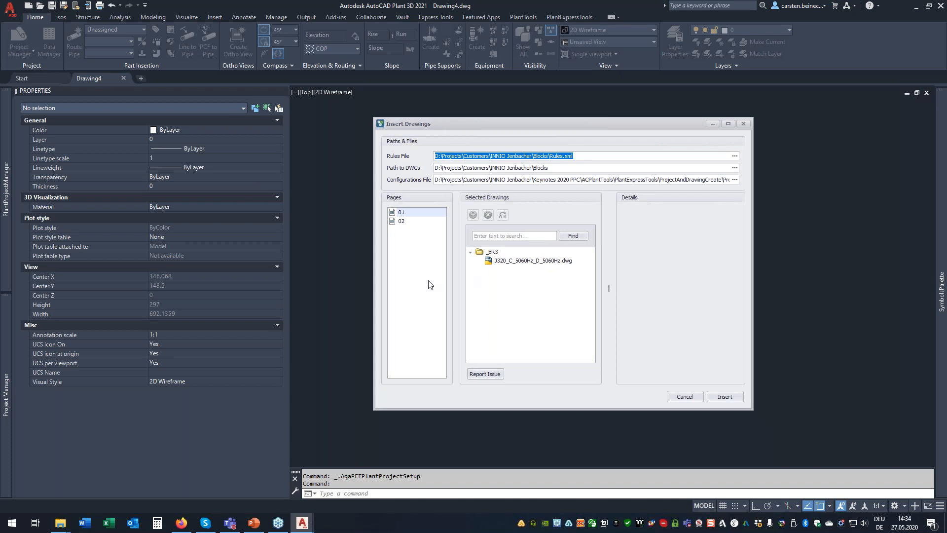
Step: Review the selected drawings and their rule details for pages 01 and 02
left_click(401, 213)
left_click(401, 222)
left_click(408, 213)
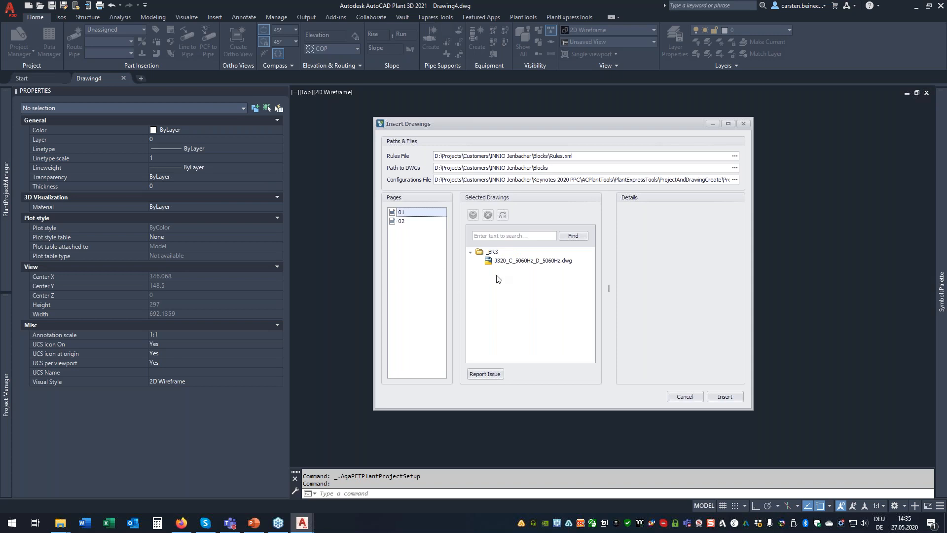
left_click(517, 260)
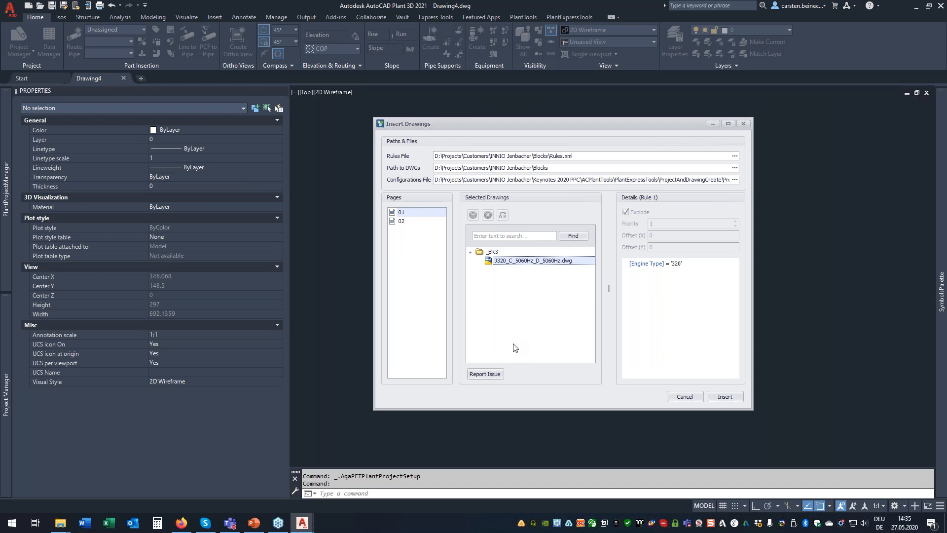
left_click(401, 221)
left_click(503, 262)
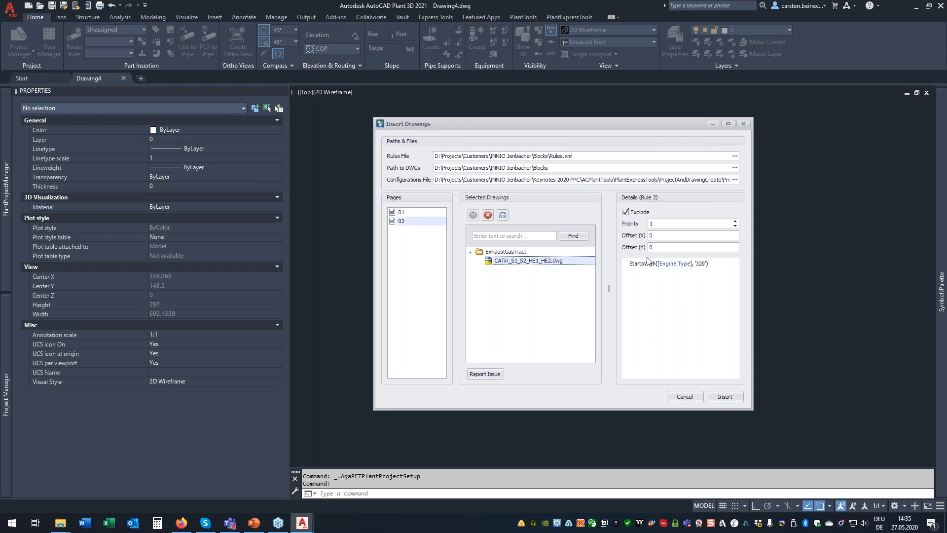
Step: Insert the selected drawings into the project pages, leaving Explode enabled for CATin_S1_S2_HE1_HE2.dwg on page 02
left_click(626, 212)
left_click(626, 213)
left_click(733, 398)
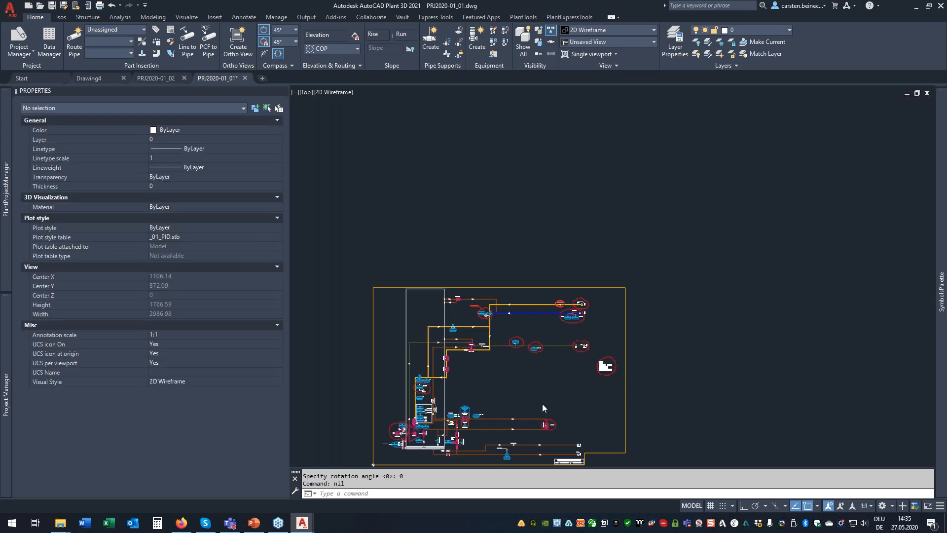
Step: Examine the inserted blocks in PRJ2020-01_01 and PRJ2020-01_02
left_click(540, 403)
left_click(546, 397)
scroll(547, 394, "down", 2)
middle_click_drag(550, 388, 606, 323)
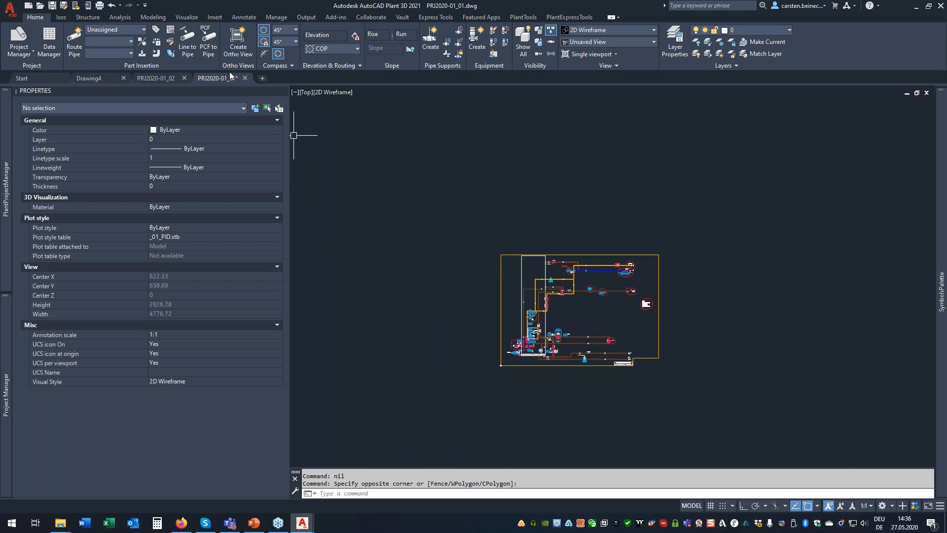
mouse_move(226, 78)
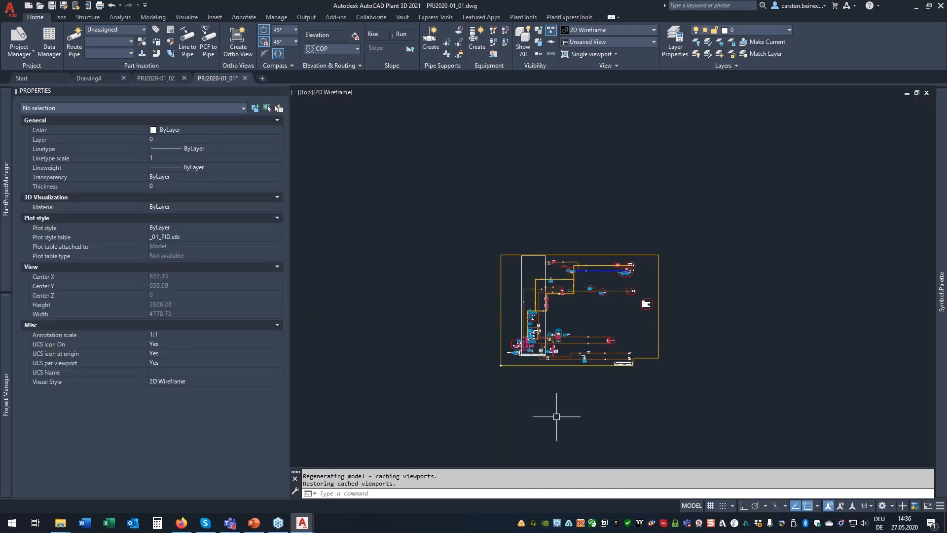
left_click(159, 78)
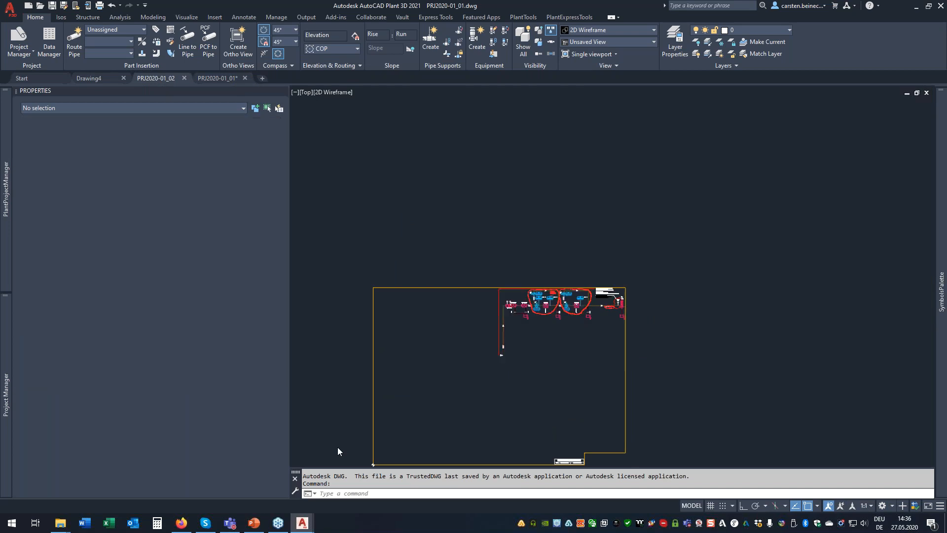
mouse_move(455, 412)
middle_mouse_down()
mouse_move(484, 395)
mouse_move(546, 298)
middle_mouse_up()
scroll(546, 302, "down", 2)
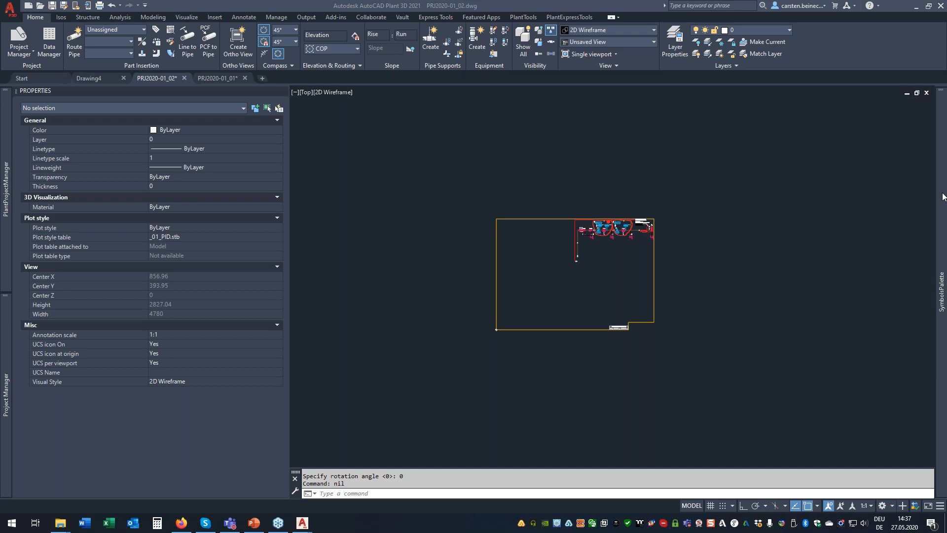
Step: Switch to the PowerPoint slide show and advance from the blog slide to the Agenda slide
left_click(252, 524)
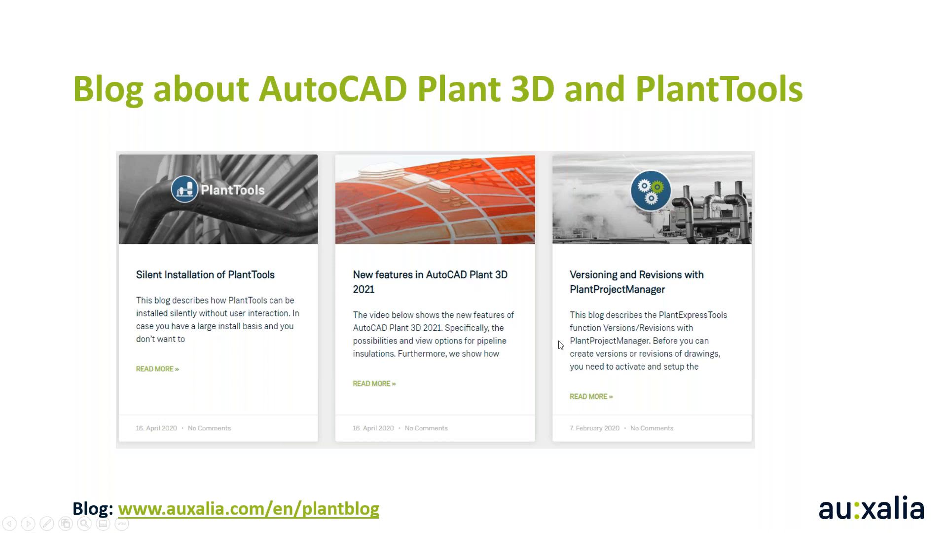
left_click(521, 341)
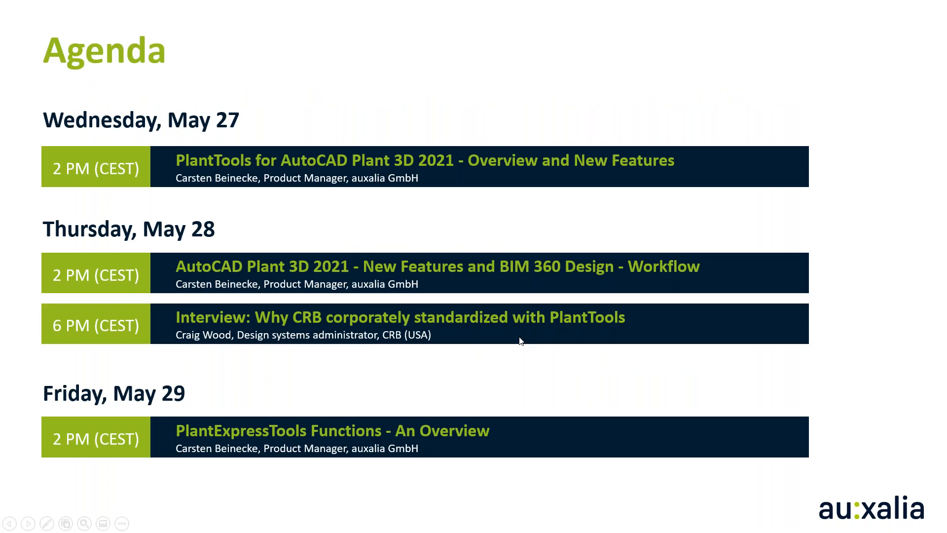